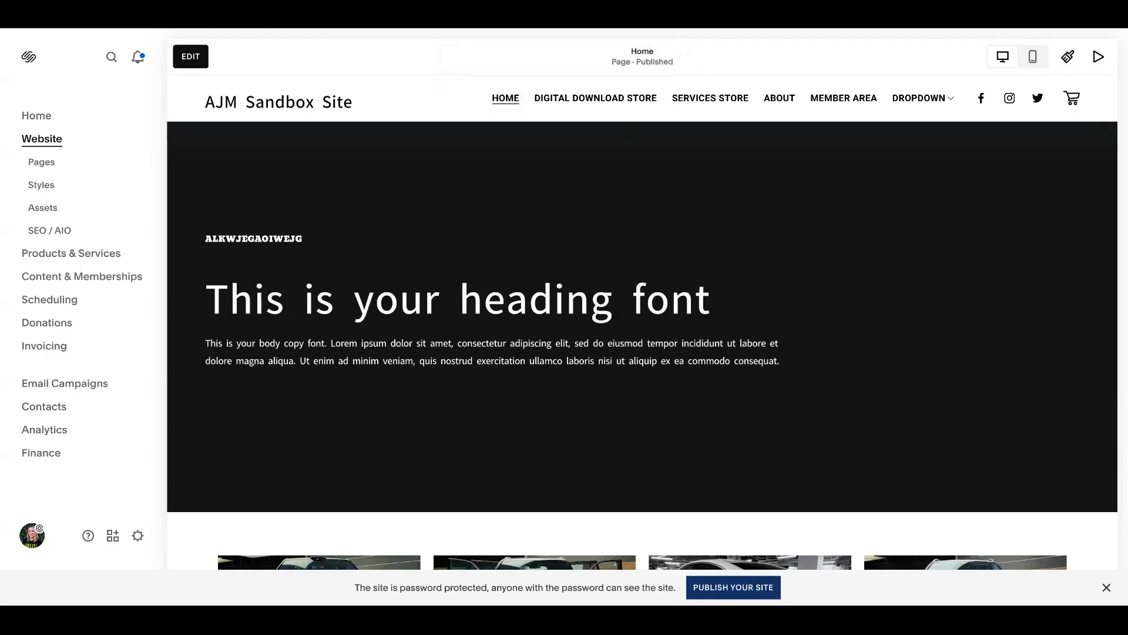
{"action": "left_click", "coordinate": [139, 536]}
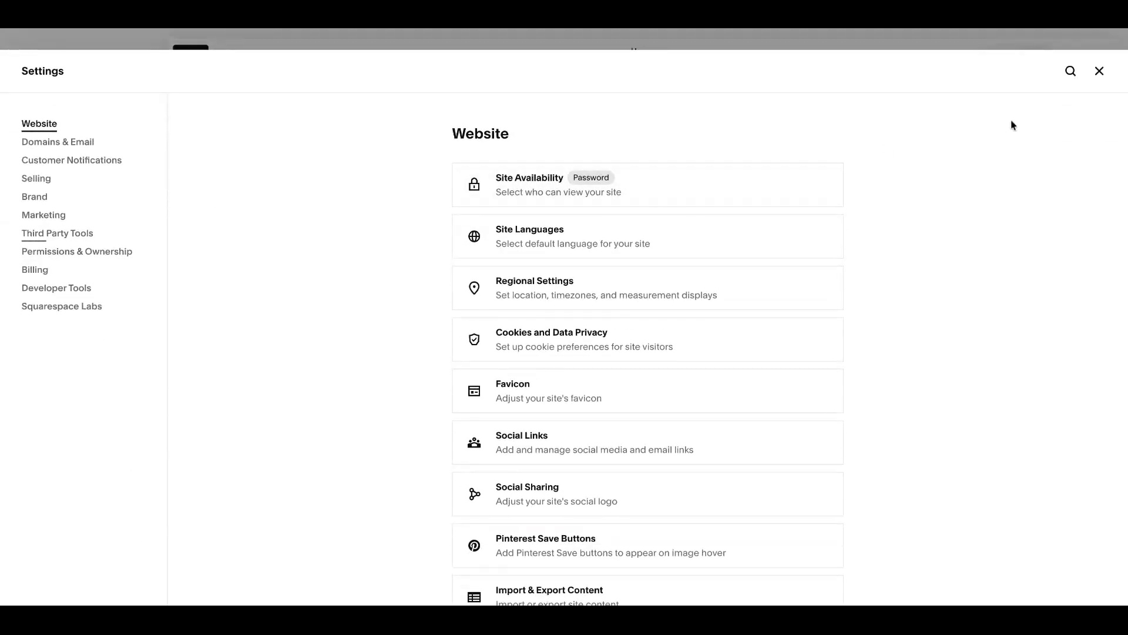
{"action": "left_click", "coordinate": [1098, 71]}
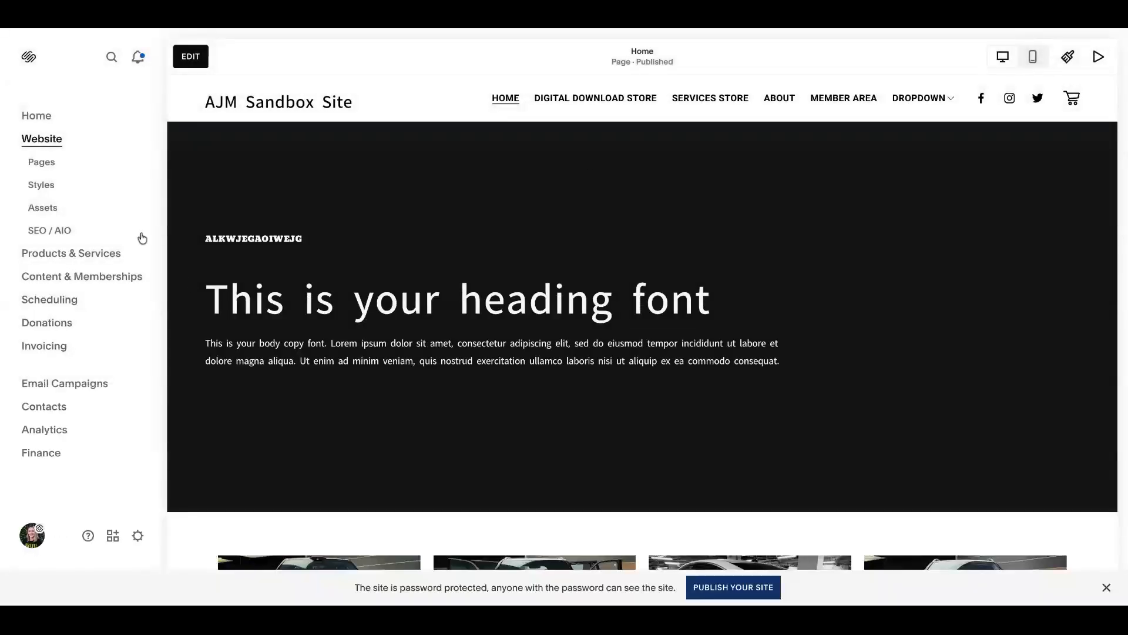
{"action": "left_click", "coordinate": [86, 254]}
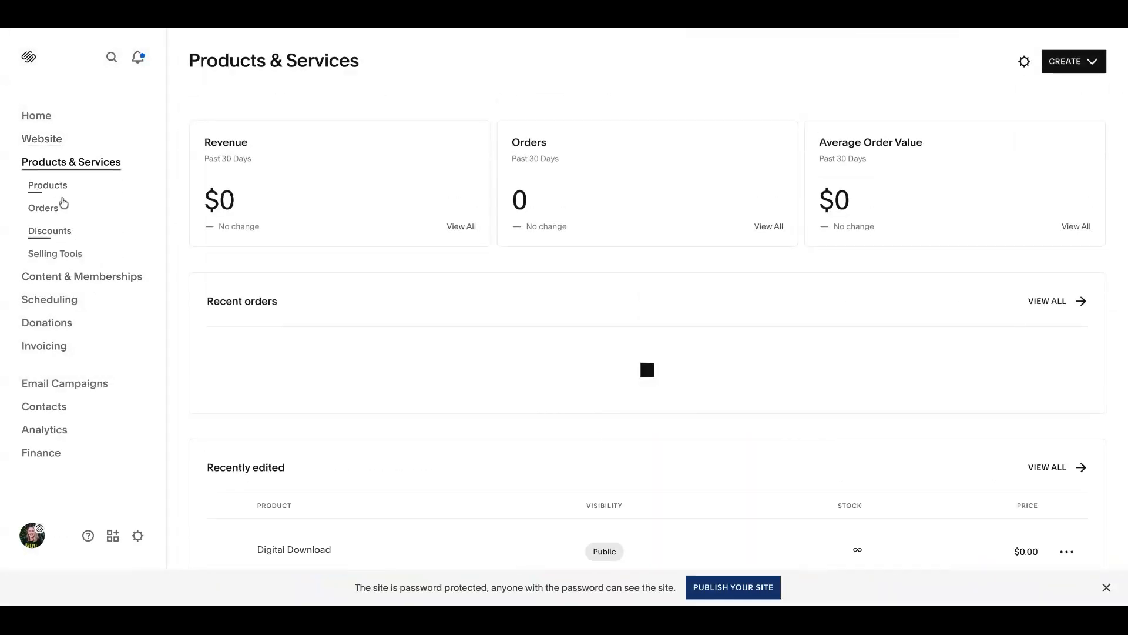
{"action": "left_click", "coordinate": [64, 254]}
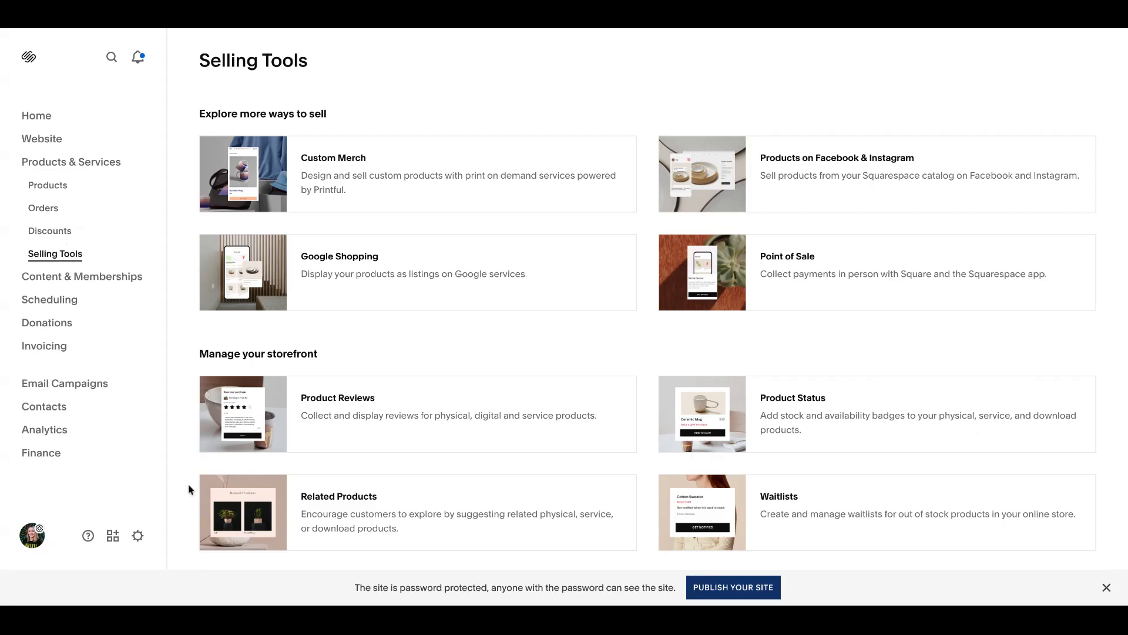
Step: Enable the "Skip cart page" option in the store's Selling cart settings
{"action": "left_click", "coordinate": [139, 536]}
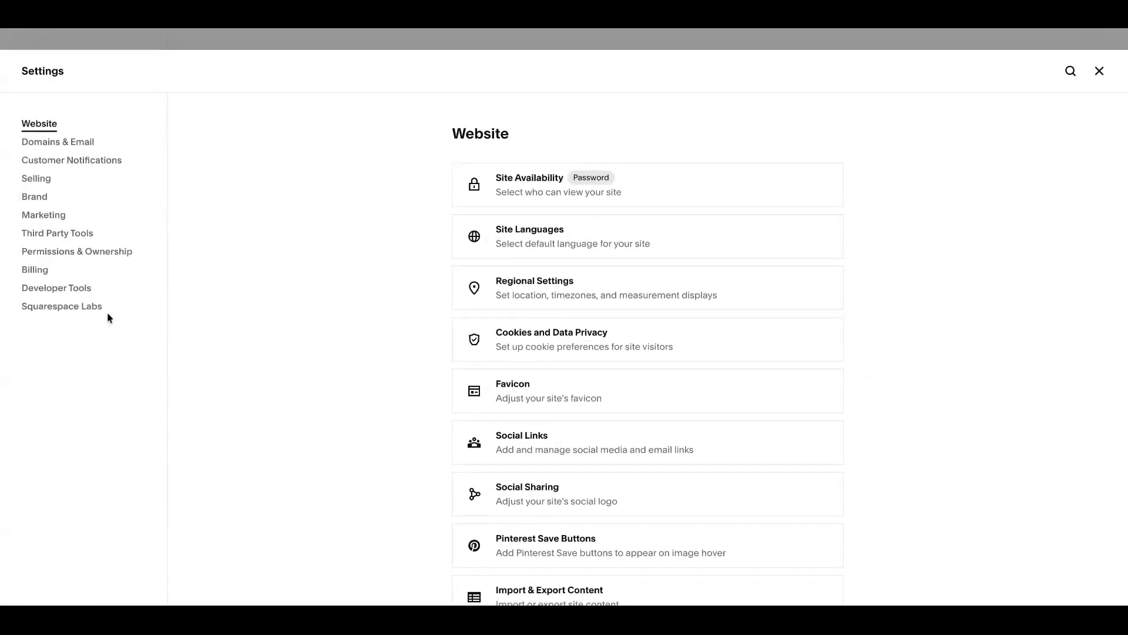
{"action": "left_click", "coordinate": [62, 179]}
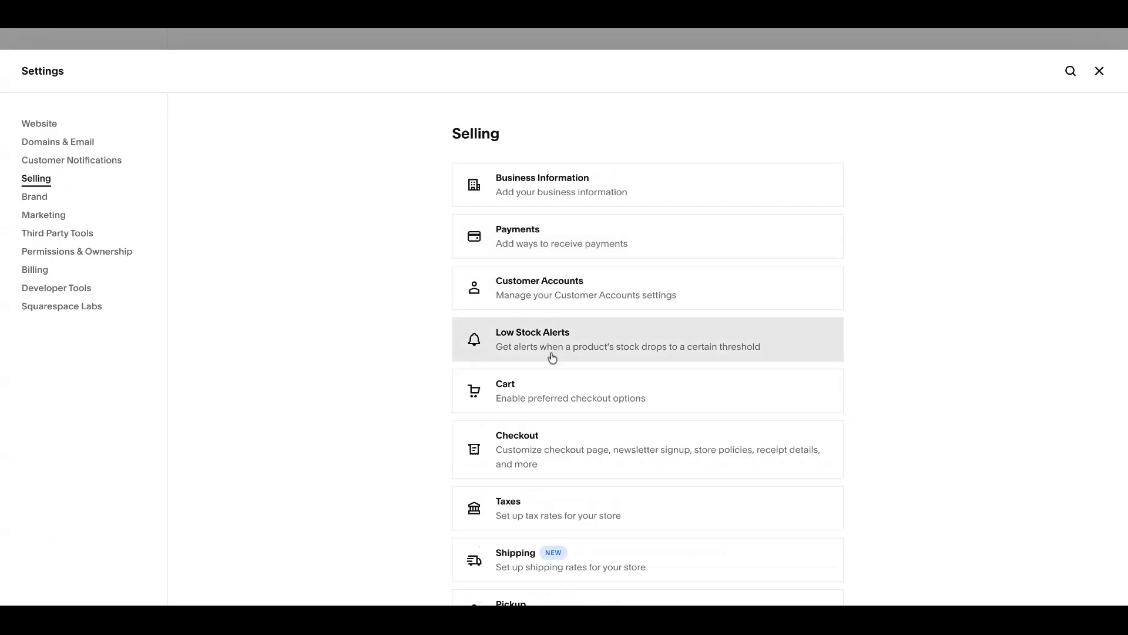
{"action": "left_click", "coordinate": [542, 392]}
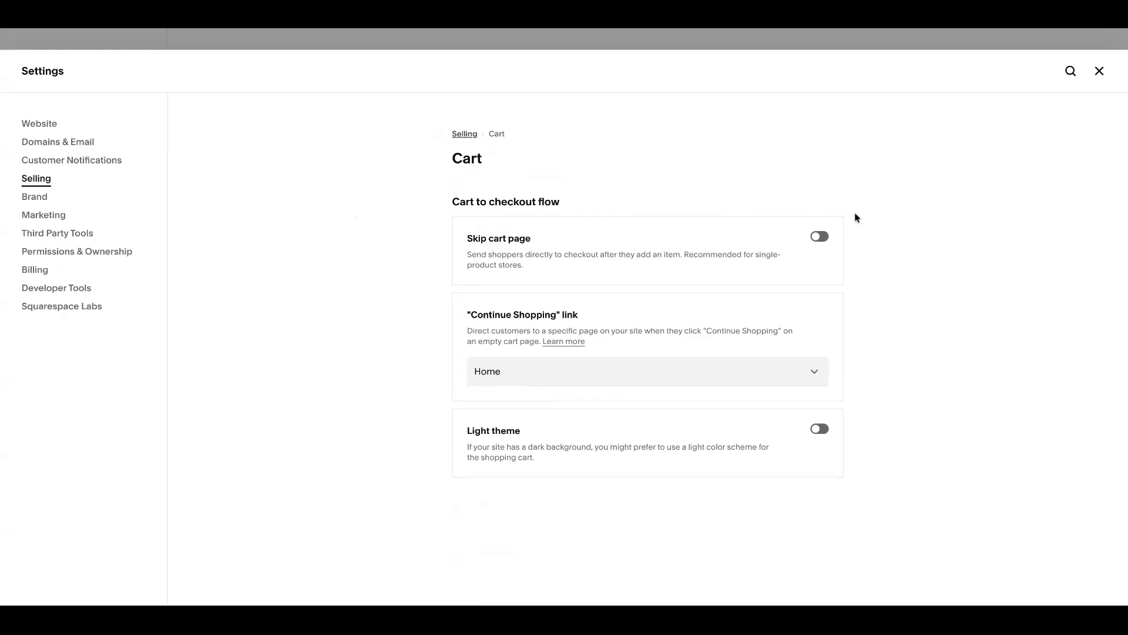
{"action": "left_click", "coordinate": [817, 241]}
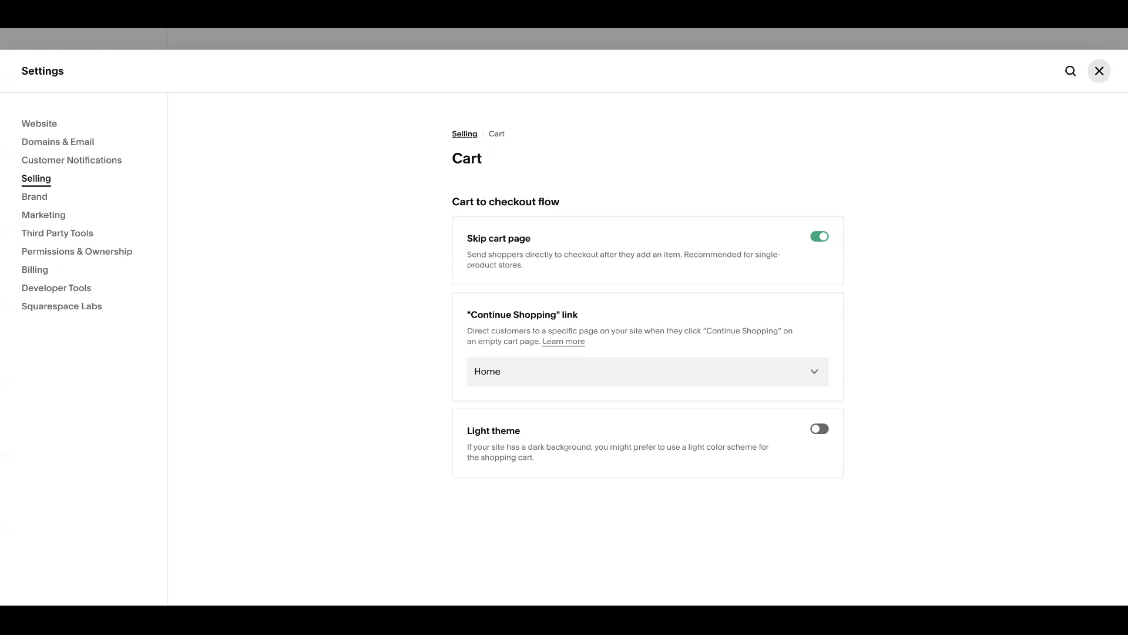
{"action": "left_click", "coordinate": [1099, 71]}
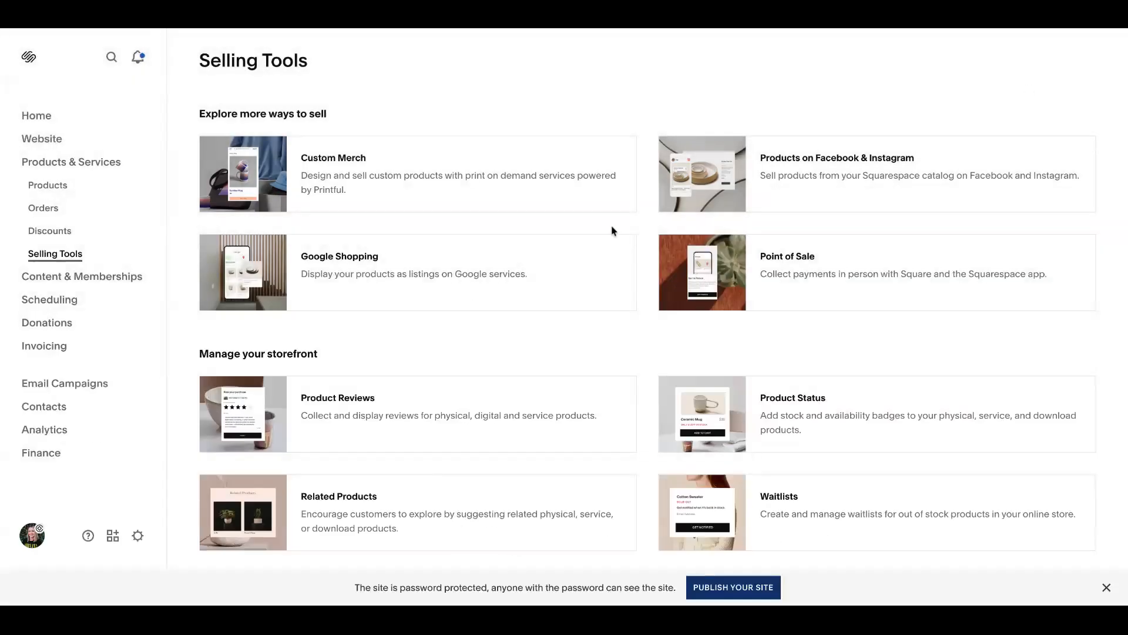
Step: Test the purchase flow of the Digital Download product on the Digital Download Store page and return to the page editor
{"action": "left_click", "coordinate": [44, 139]}
{"action": "left_click", "coordinate": [52, 168]}
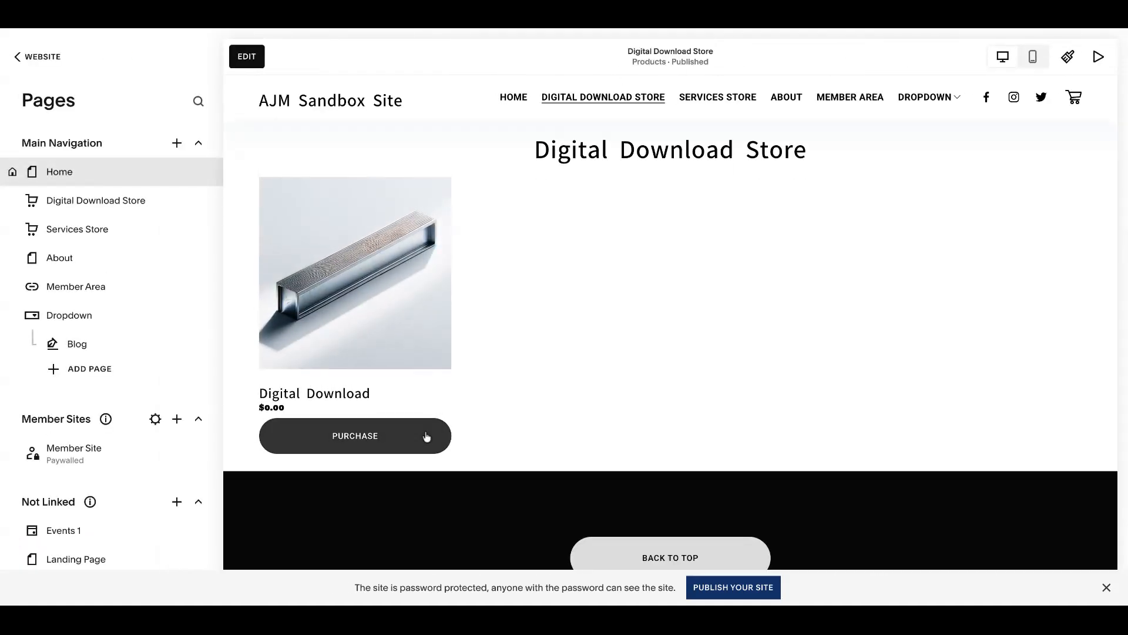
{"action": "left_click", "coordinate": [343, 443]}
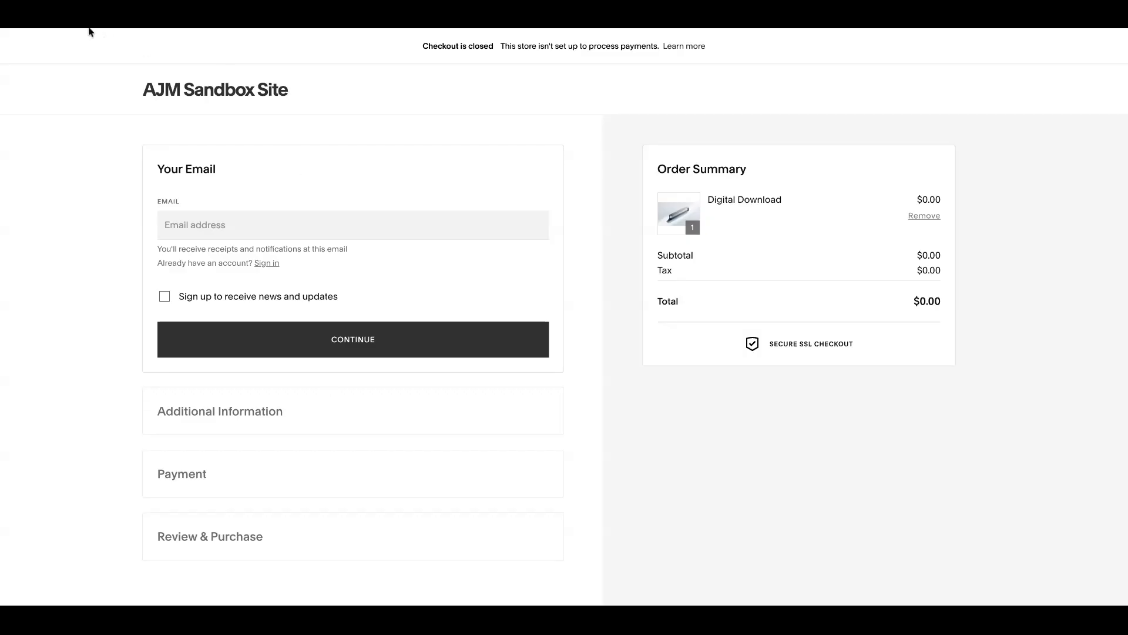
{"action": "key", "text": "alt+Left"}
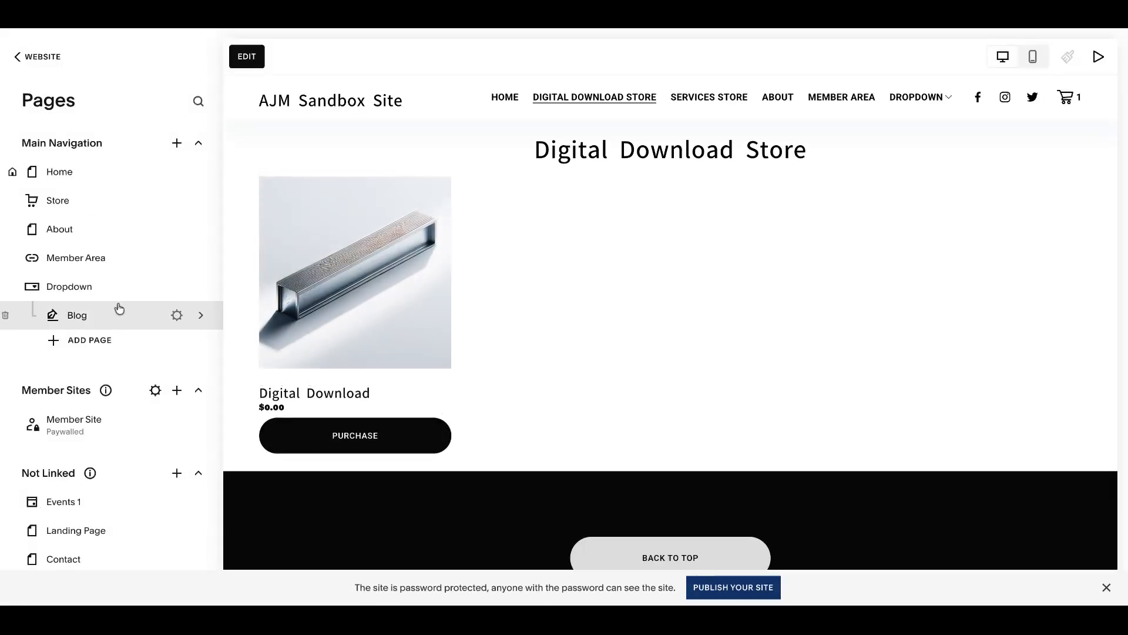
Step: Turn off the "Skip cart page" option in the Selling cart settings
{"action": "left_click", "coordinate": [40, 57]}
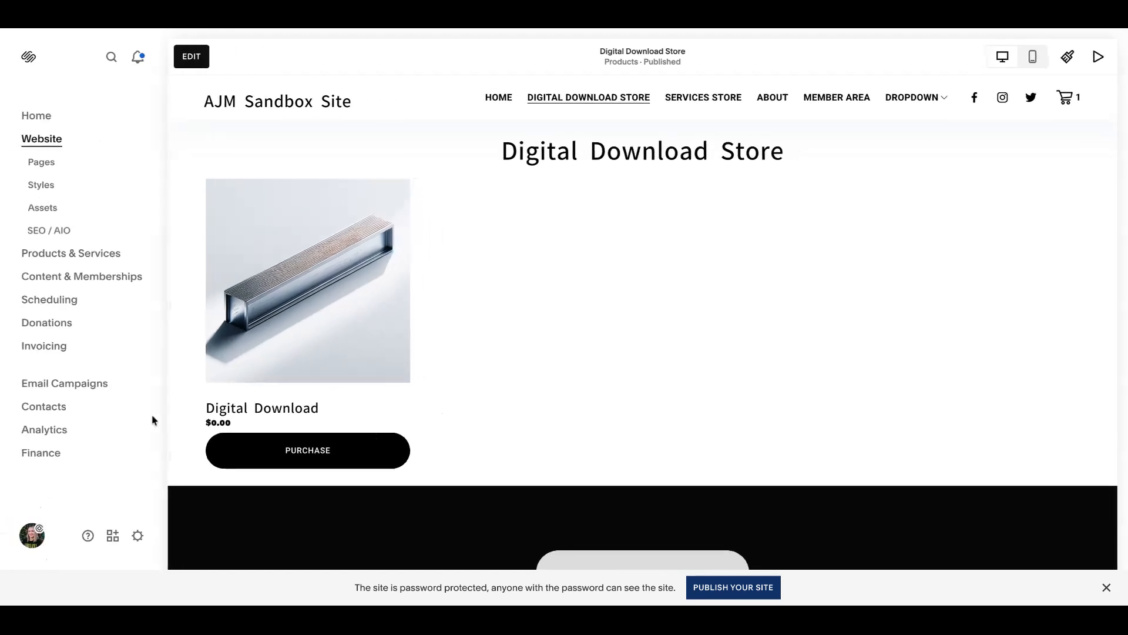
{"action": "left_click", "coordinate": [138, 534]}
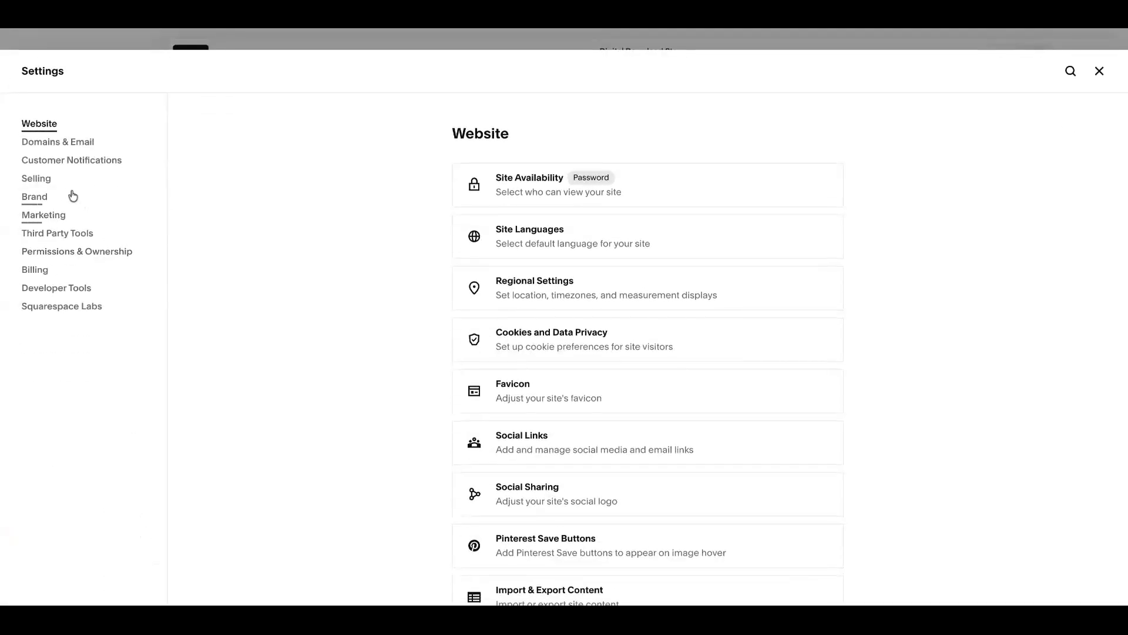
{"action": "left_click", "coordinate": [36, 178]}
{"action": "left_click", "coordinate": [585, 379]}
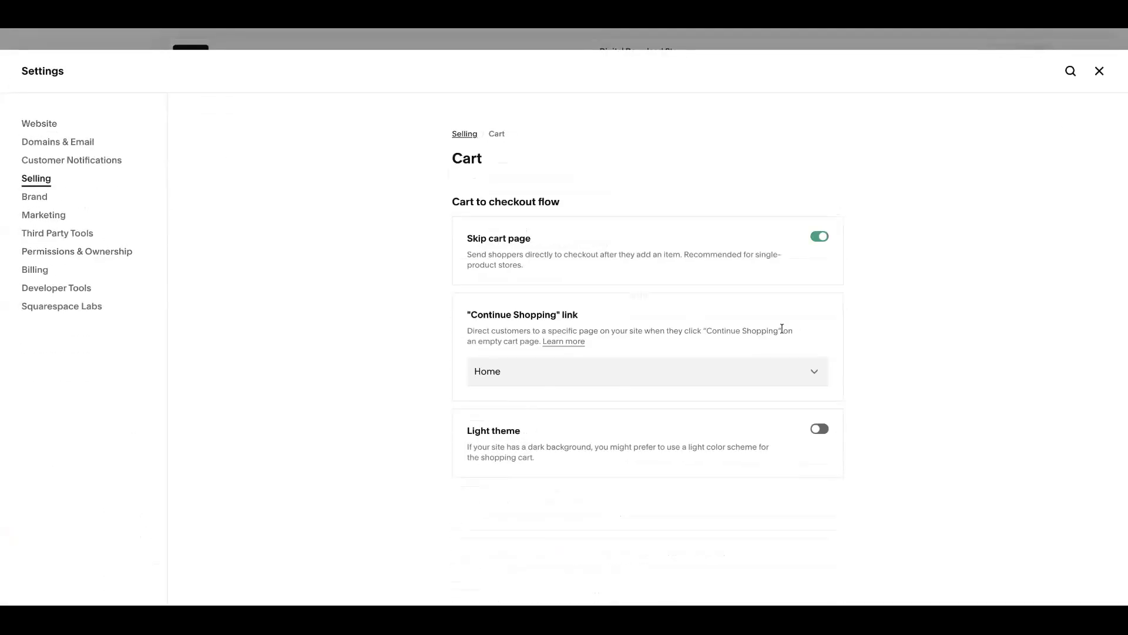
{"action": "left_click", "coordinate": [820, 241]}
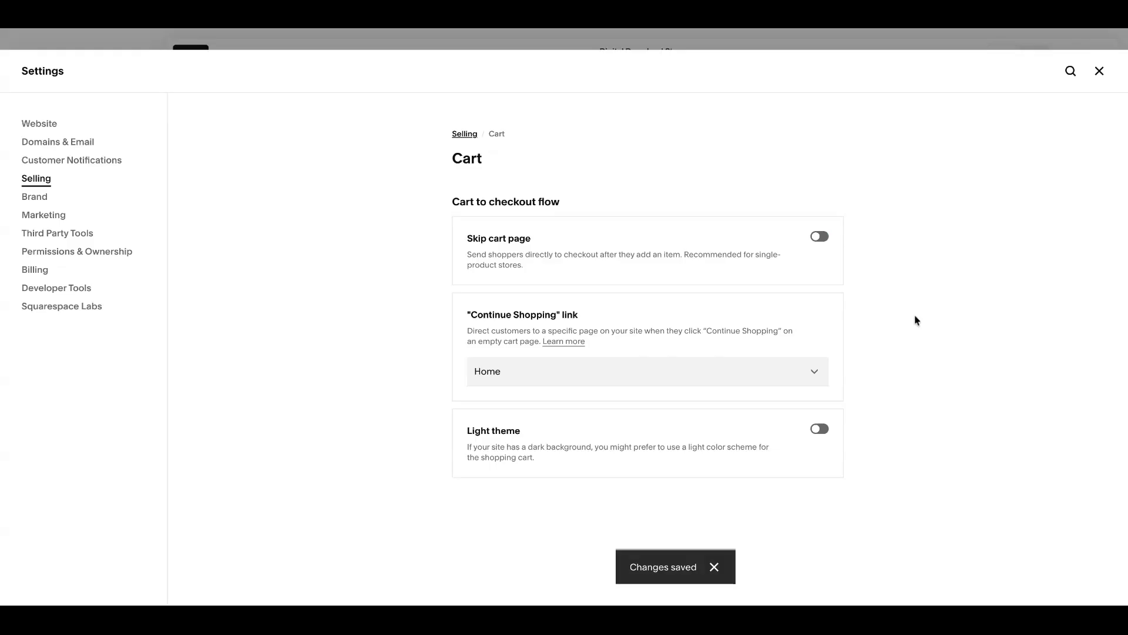
{"action": "left_click", "coordinate": [1098, 75]}
Step: Open the site's shopping cart and remove the Digital Download item
{"action": "left_click", "coordinate": [1061, 99]}
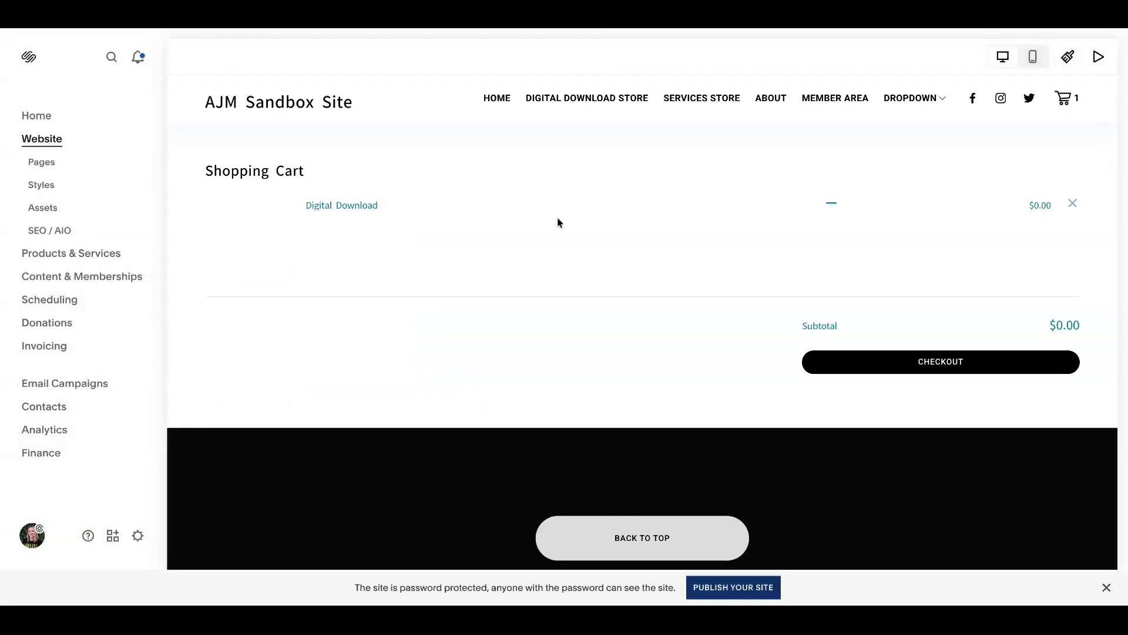
{"action": "left_click", "coordinate": [1072, 204]}
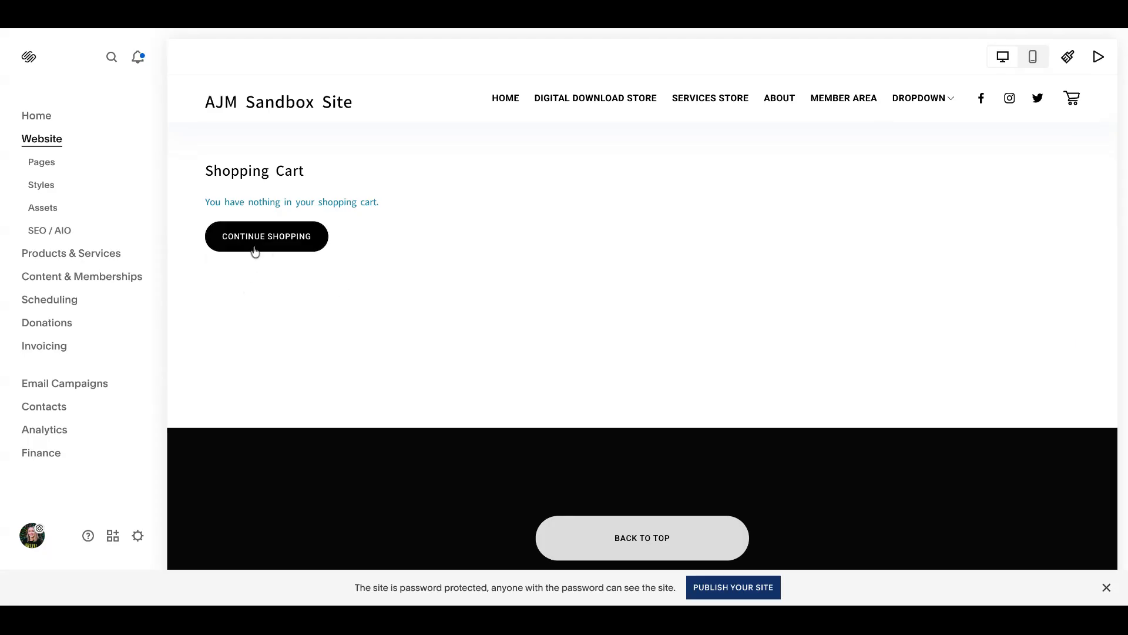
Step: Review the destination pages offered for the "Continue Shopping" link in the Selling cart settings
{"action": "left_click", "coordinate": [138, 535]}
{"action": "left_click", "coordinate": [63, 180]}
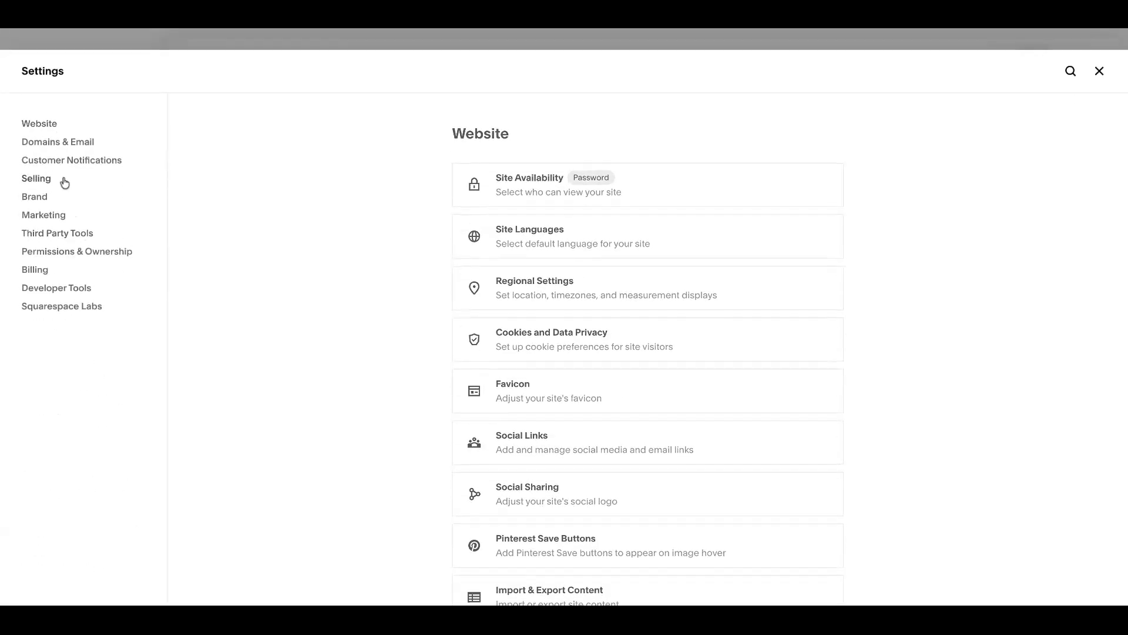
{"action": "left_click", "coordinate": [563, 385]}
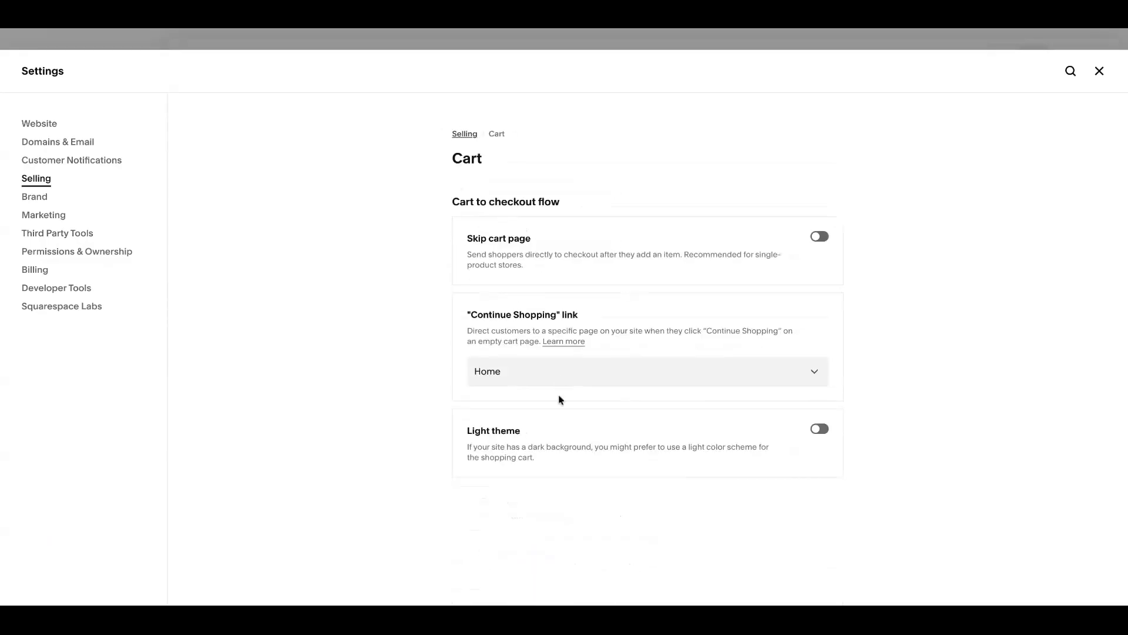
{"action": "left_click", "coordinate": [576, 371]}
{"action": "left_click", "coordinate": [934, 320]}
{"action": "left_click", "coordinate": [648, 371]}
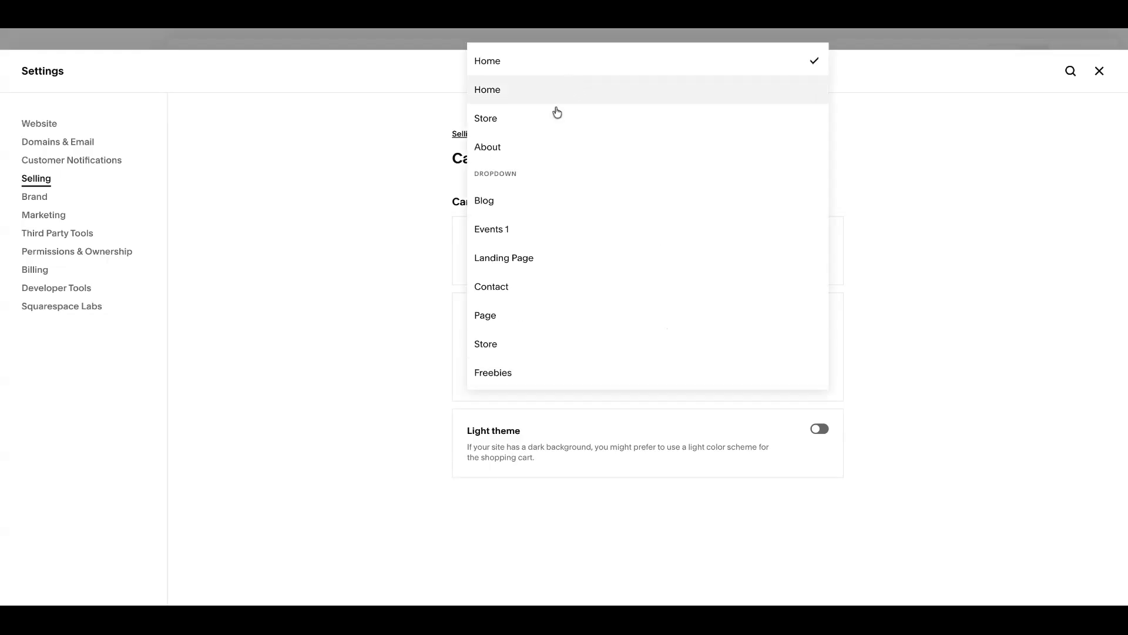
{"action": "left_click", "coordinate": [1022, 265]}
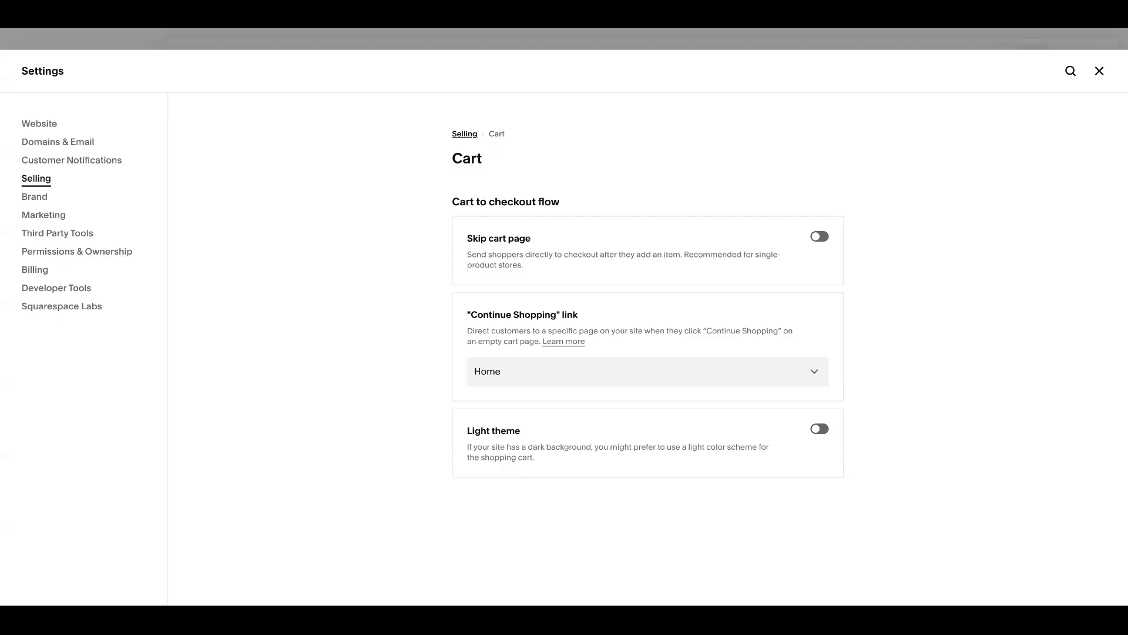
Step: Look through the Selling checkout settings down to the "Quantity for services" option
{"action": "left_click", "coordinate": [44, 181]}
{"action": "scroll", "coordinate": [545, 323], "scroll_direction": "down", "scroll_amount": 1}
{"action": "left_click", "coordinate": [539, 363]}
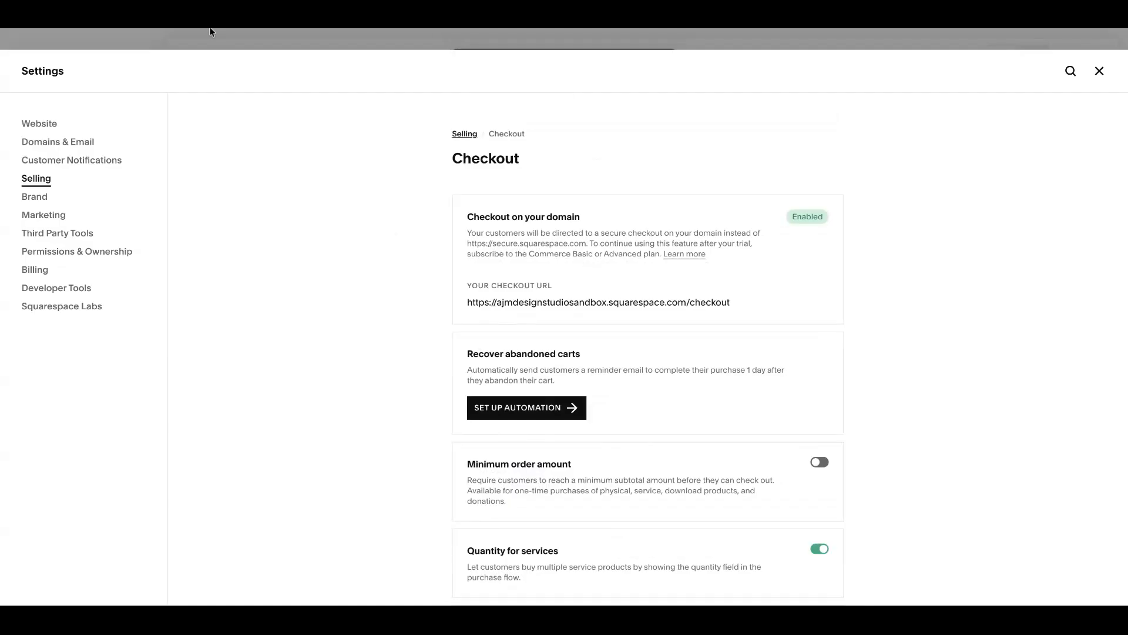
{"action": "scroll", "coordinate": [423, 327], "scroll_direction": "down", "scroll_amount": 4}
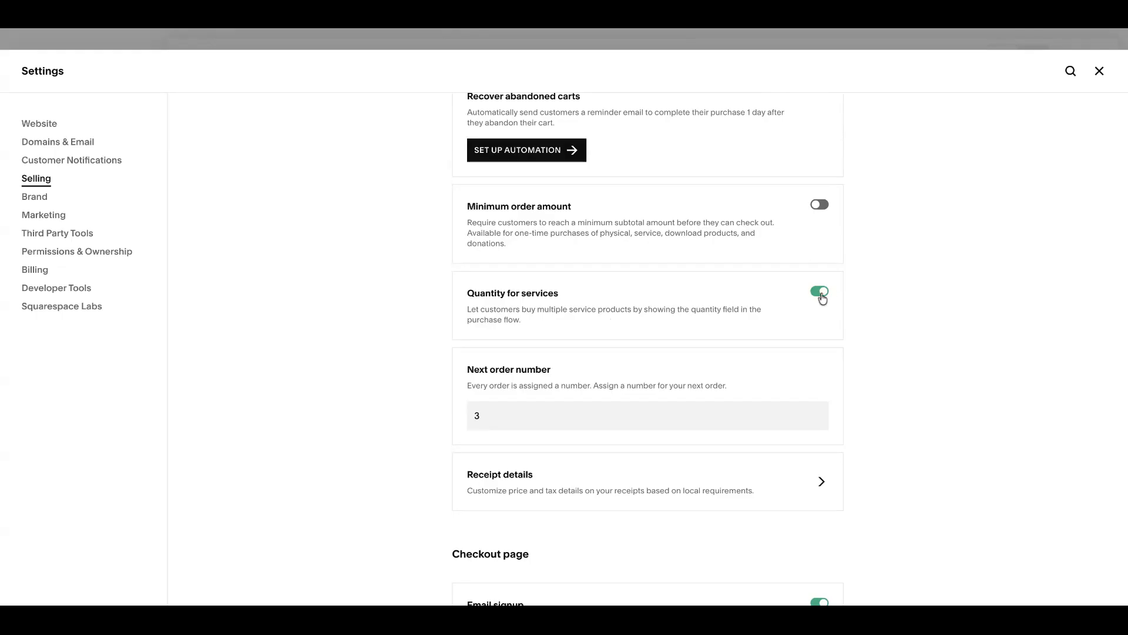
{"action": "left_click", "coordinate": [1099, 71]}
Step: Refresh the site's page list and view the Basic Service product in the Services Store
{"action": "left_click", "coordinate": [92, 172]}
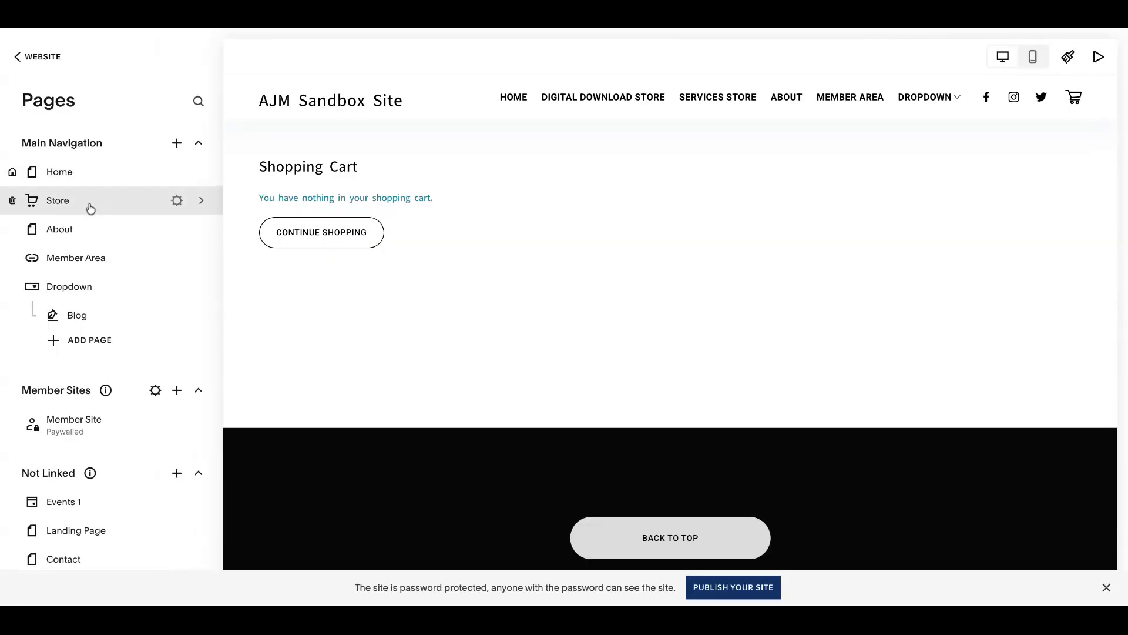
{"action": "key", "text": "super+r"}
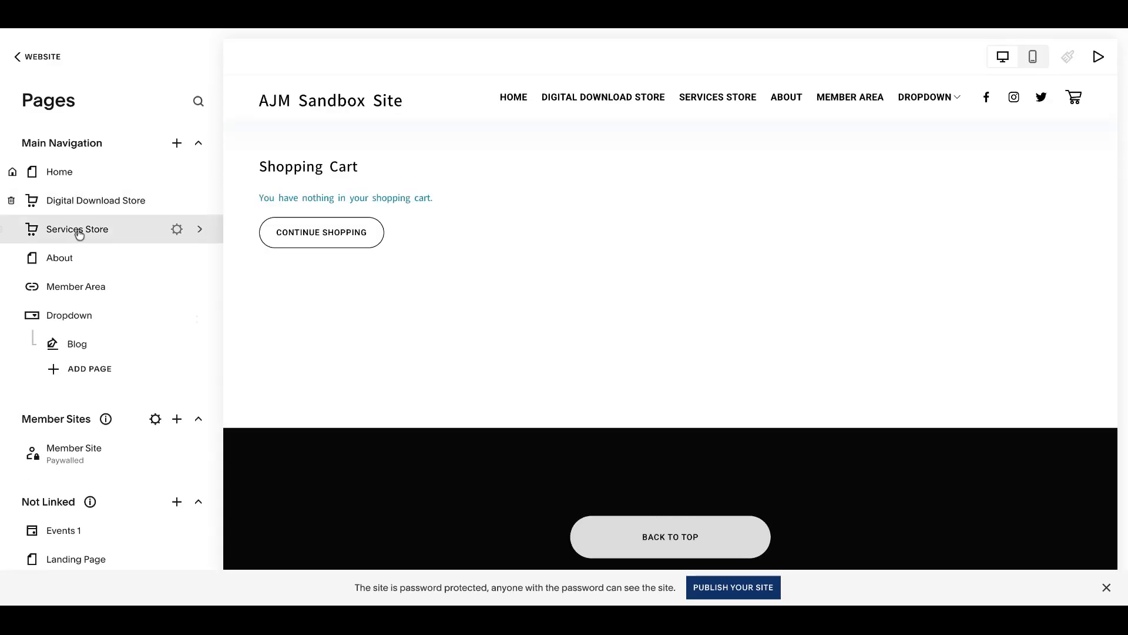
{"action": "left_click", "coordinate": [79, 238]}
{"action": "scroll", "coordinate": [579, 247], "scroll_direction": "down", "scroll_amount": 5}
{"action": "left_click", "coordinate": [560, 258]}
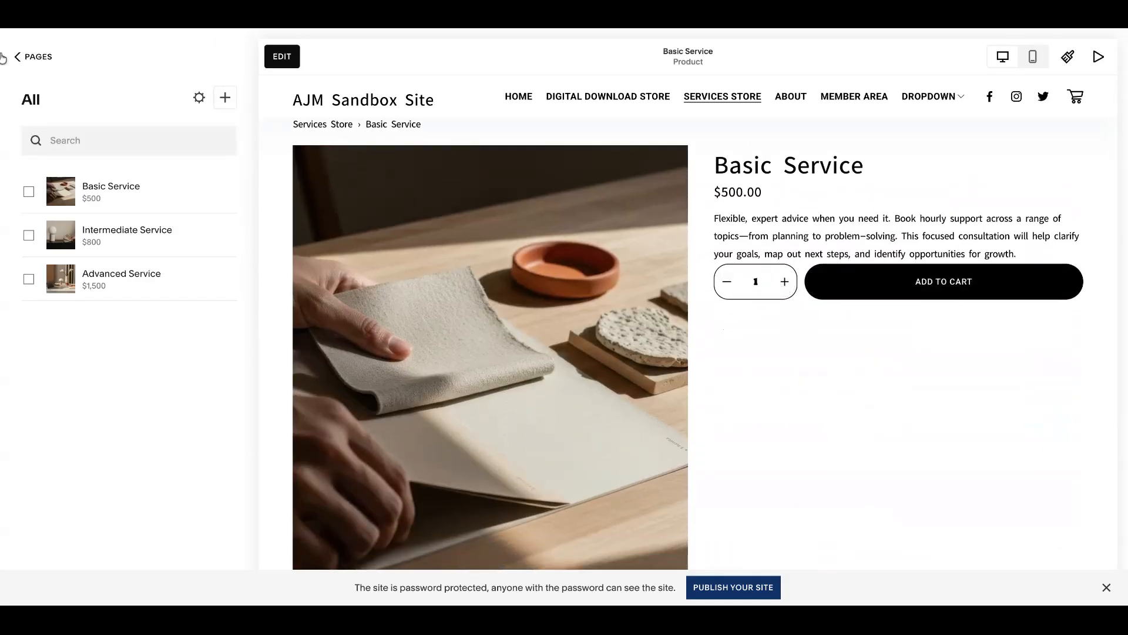
Step: Turn off "Quantity for services" in the Selling checkout settings and reload the Basic Service product page
{"action": "left_click", "coordinate": [32, 57]}
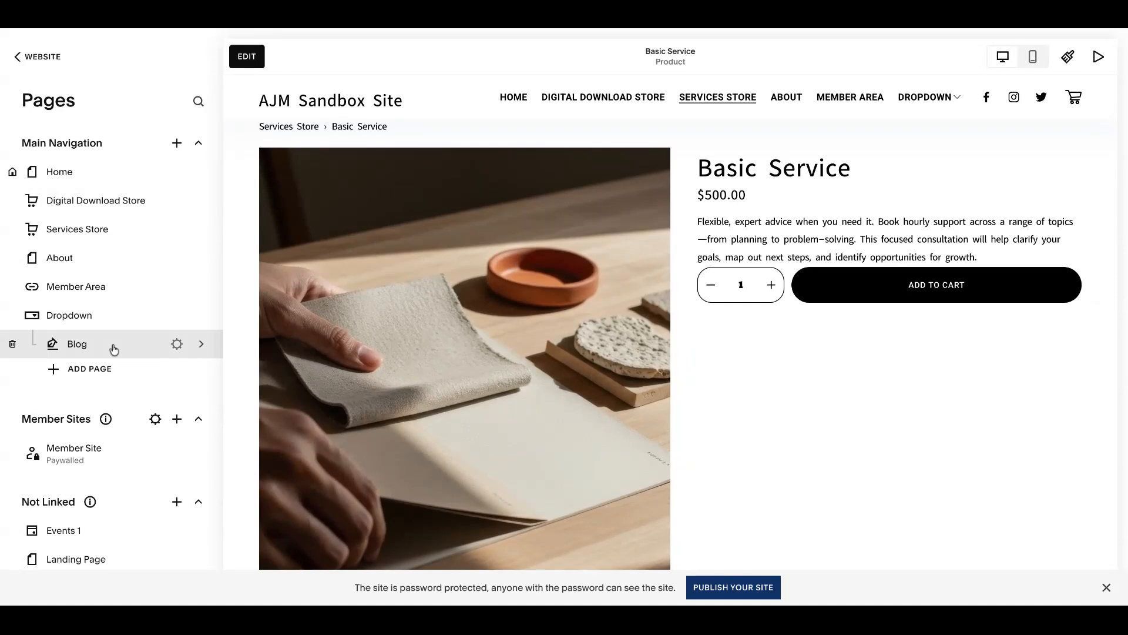
{"action": "left_click", "coordinate": [42, 57]}
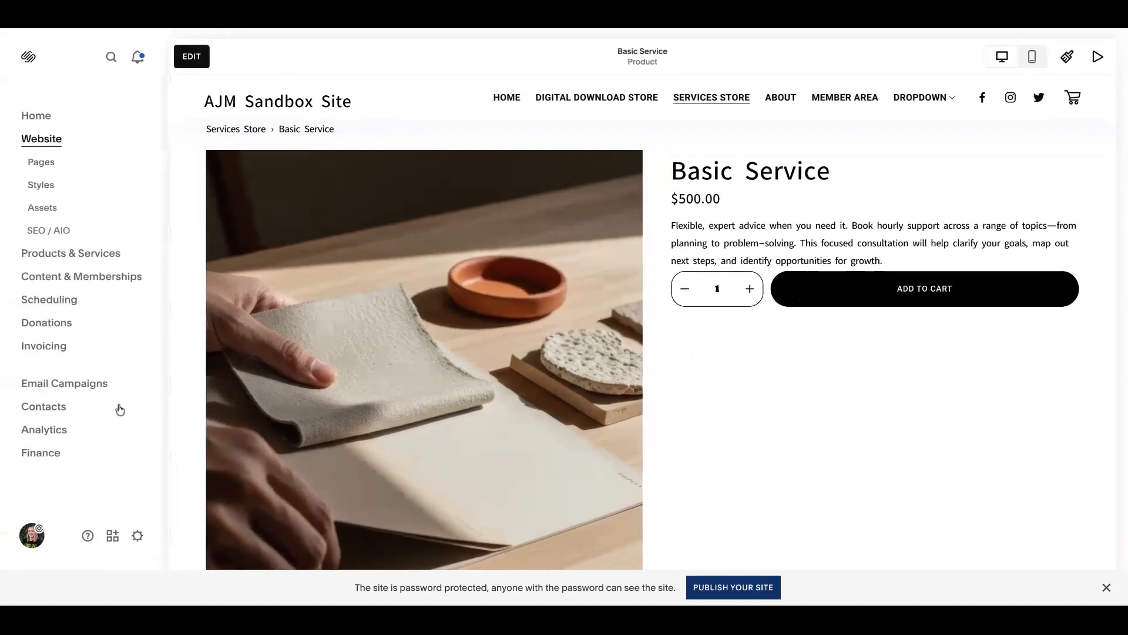
{"action": "left_click", "coordinate": [138, 537]}
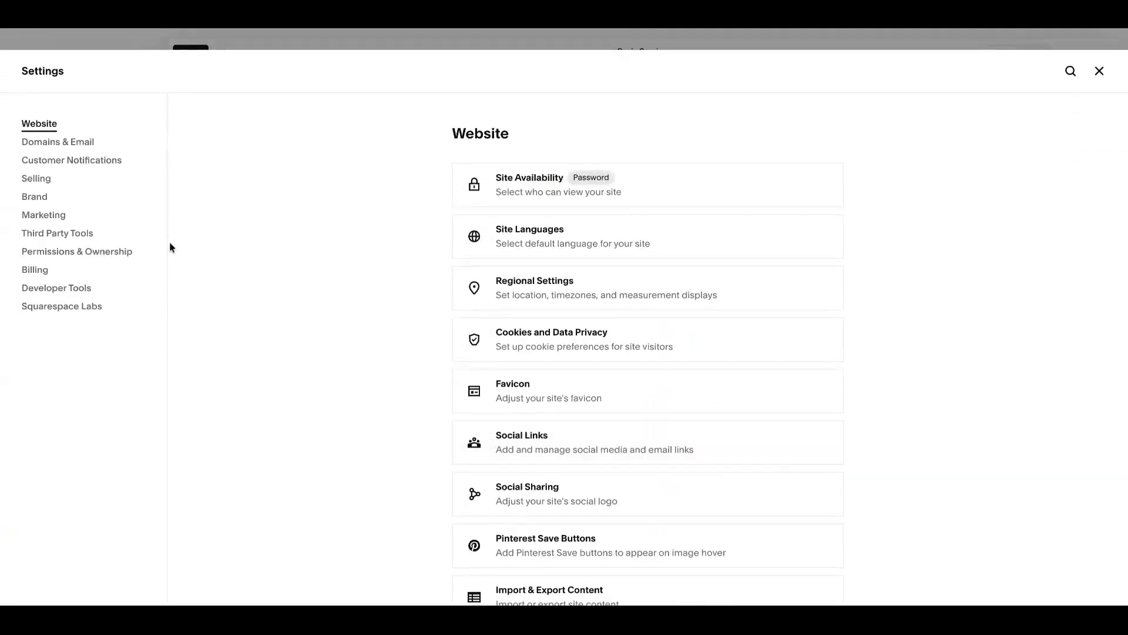
{"action": "left_click", "coordinate": [71, 179]}
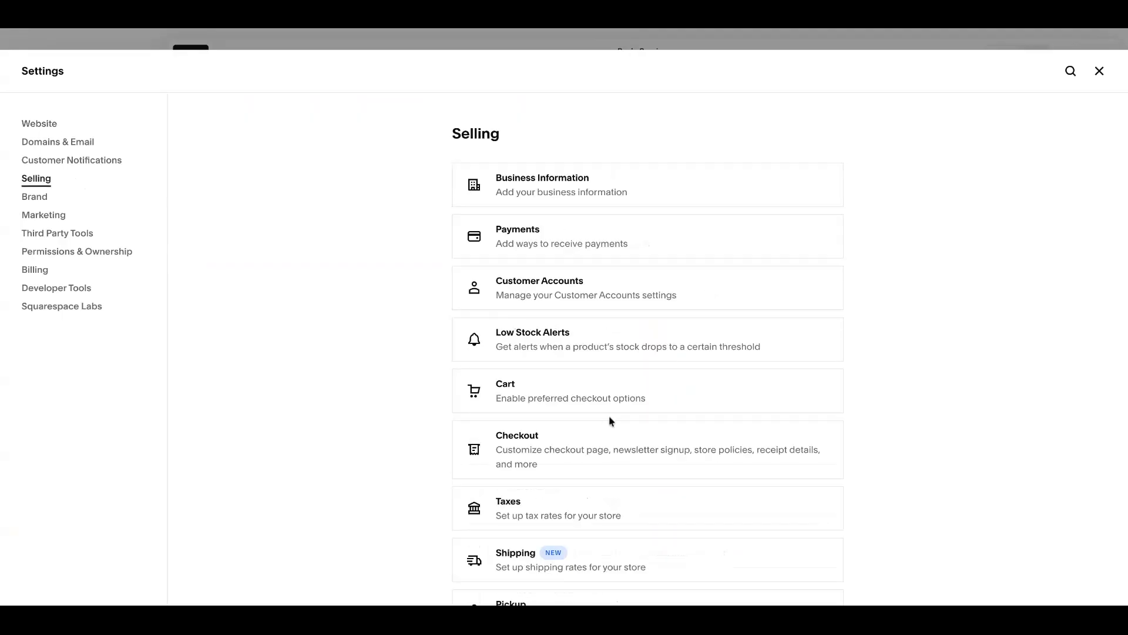
{"action": "left_click", "coordinate": [584, 448]}
{"action": "scroll", "coordinate": [736, 352], "scroll_direction": "down", "scroll_amount": 2}
{"action": "scroll", "coordinate": [736, 353], "scroll_direction": "down", "scroll_amount": 4}
{"action": "left_click", "coordinate": [818, 263]}
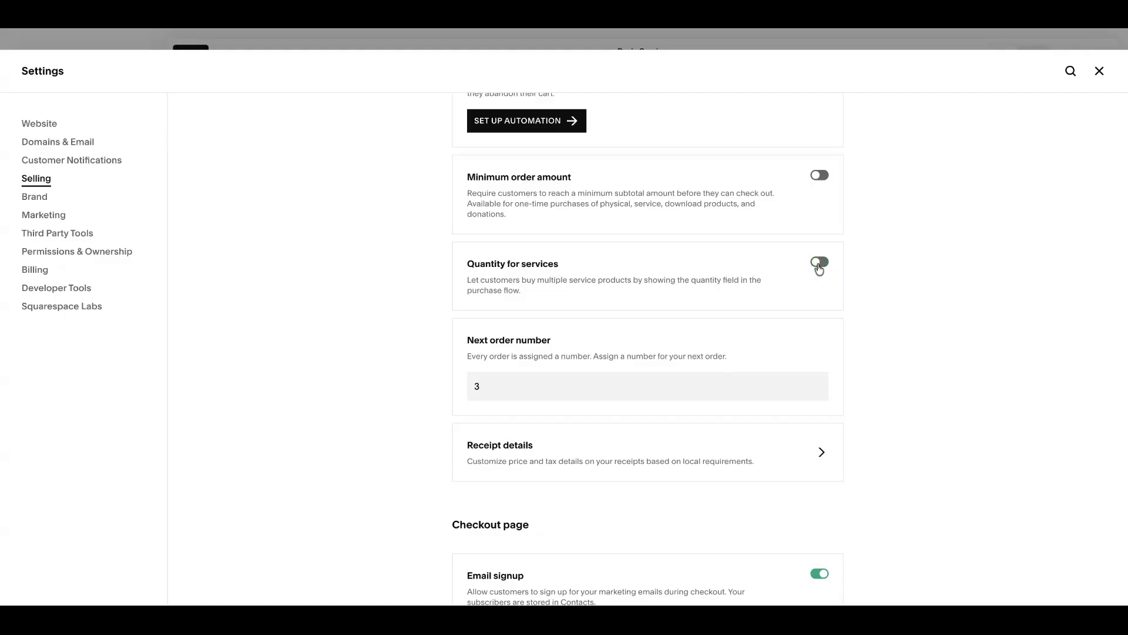
{"action": "left_click", "coordinate": [1098, 70]}
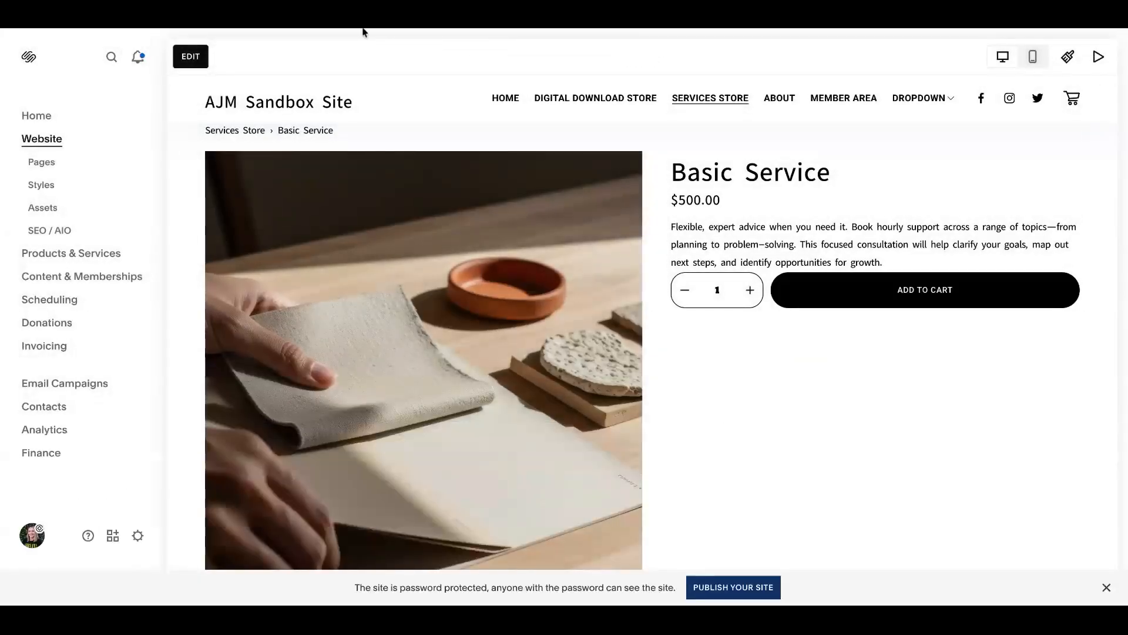
{"action": "key", "text": "super+r"}
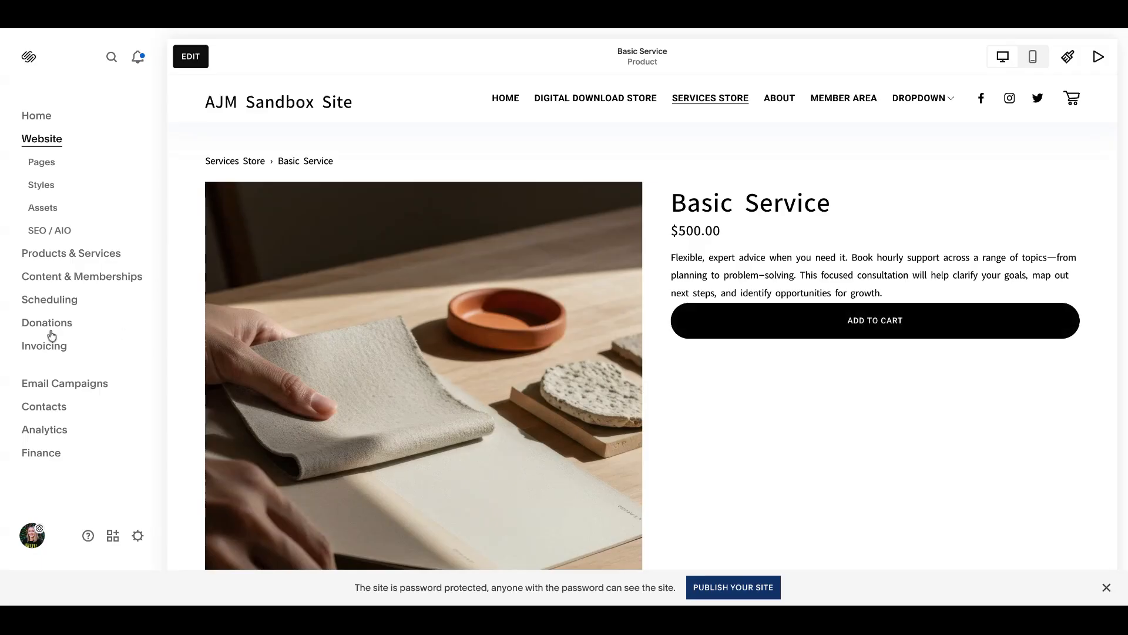
Step: Look through the Selling checkout settings, from the order options down to the checkout page and checkout style sections
{"action": "left_click", "coordinate": [138, 536]}
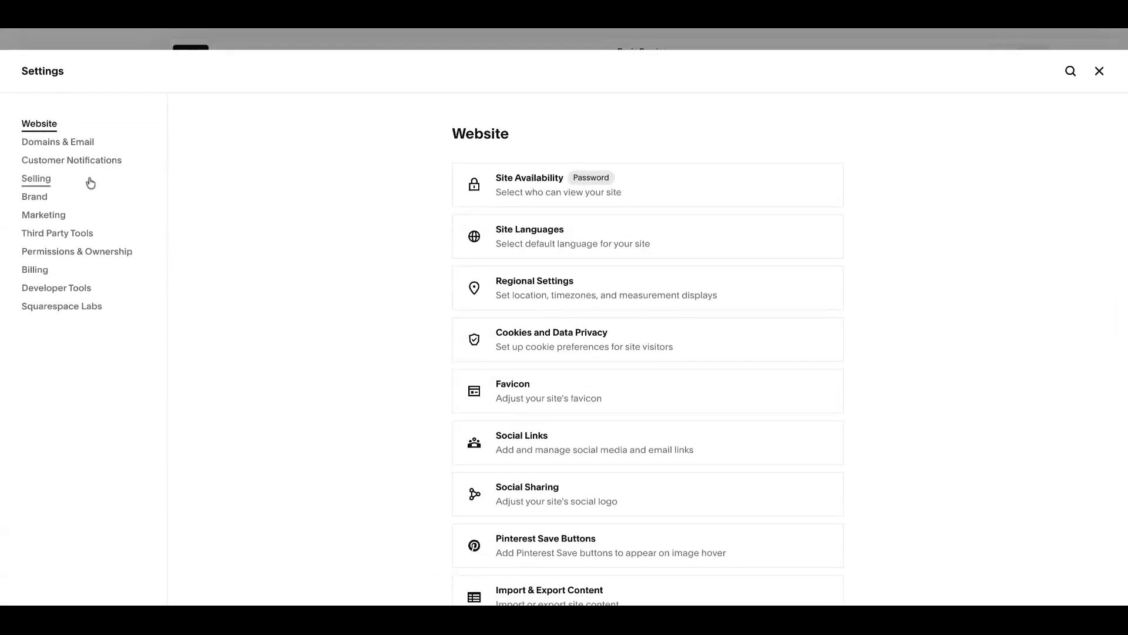
{"action": "left_click", "coordinate": [70, 178]}
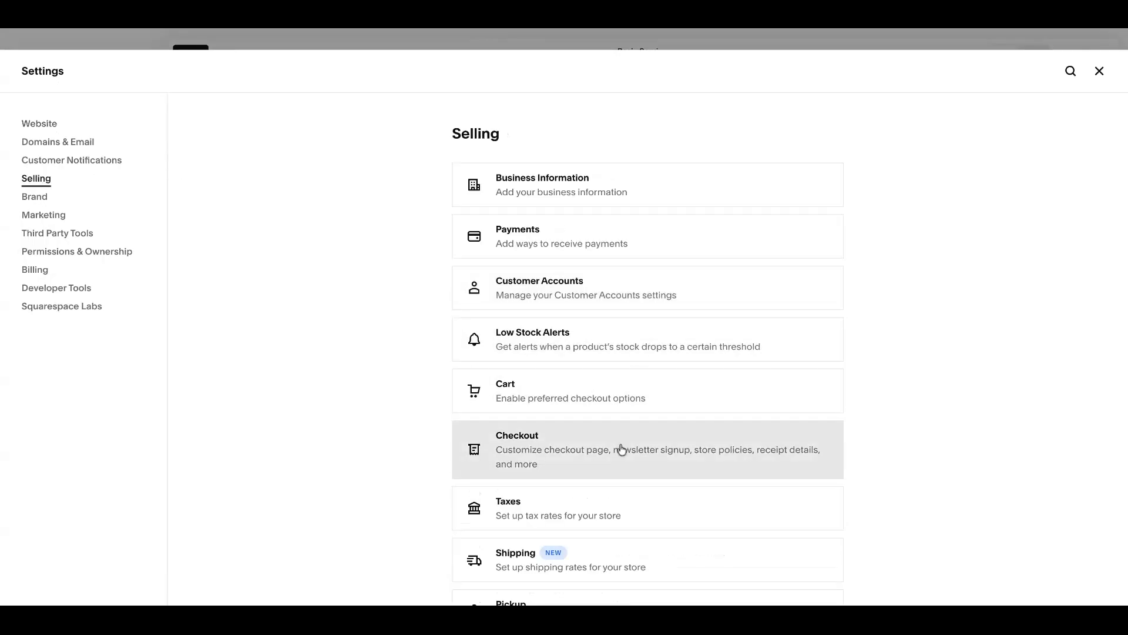
{"action": "left_click", "coordinate": [619, 444]}
{"action": "scroll", "coordinate": [622, 450], "scroll_direction": "down", "scroll_amount": 2}
{"action": "scroll", "coordinate": [626, 270], "scroll_direction": "down", "scroll_amount": 4}
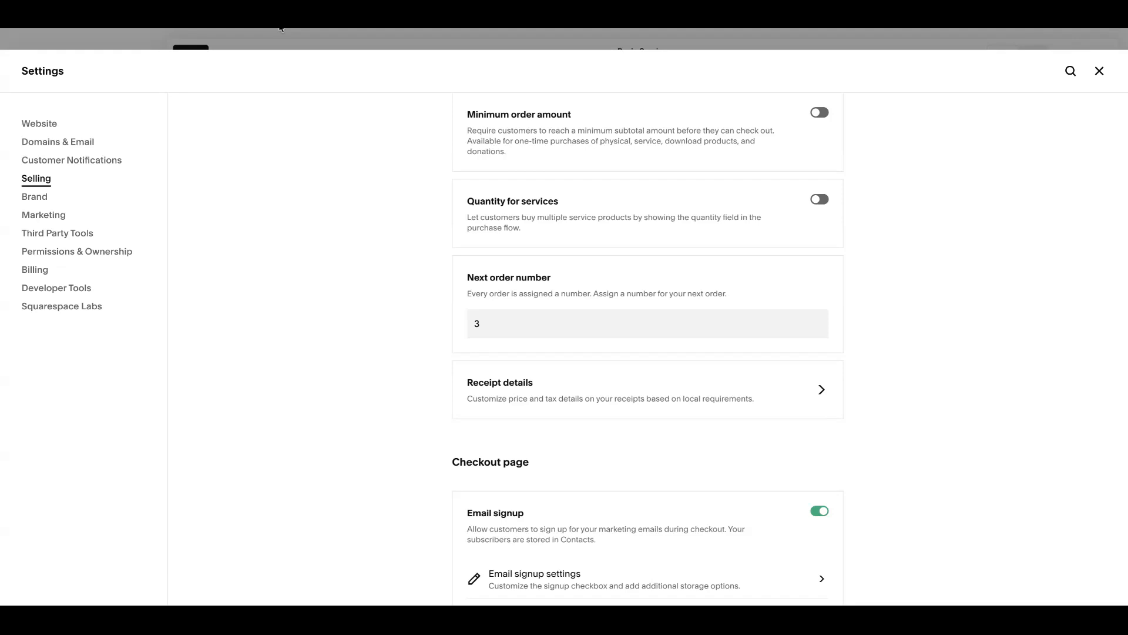
{"action": "scroll", "coordinate": [462, 292], "scroll_direction": "down", "scroll_amount": 4}
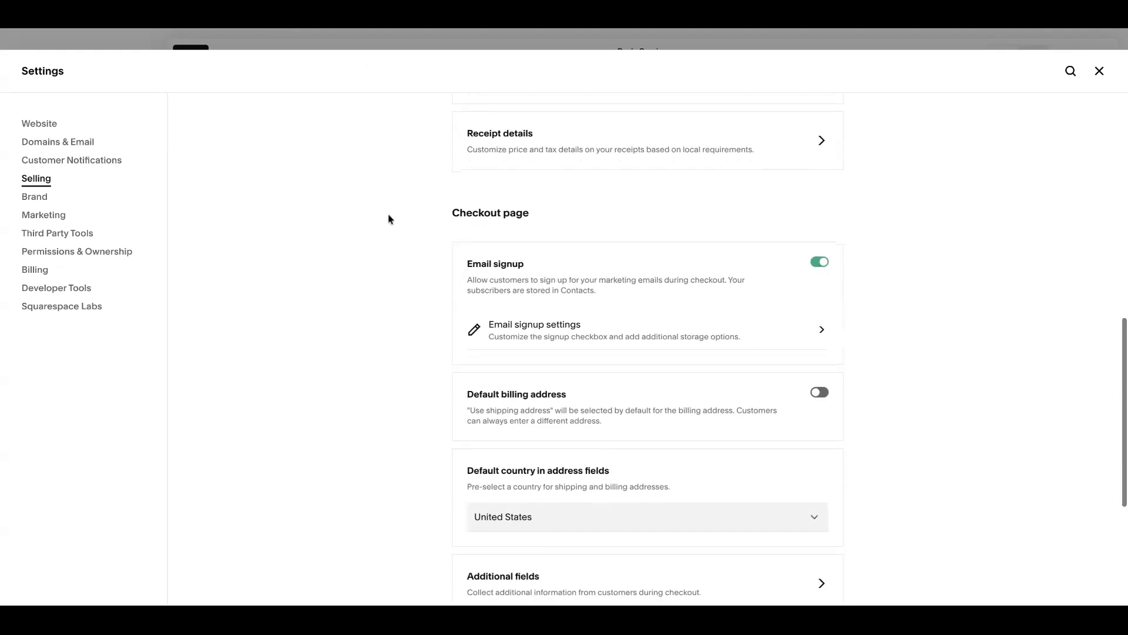
{"action": "scroll", "coordinate": [388, 219], "scroll_direction": "down", "scroll_amount": 4}
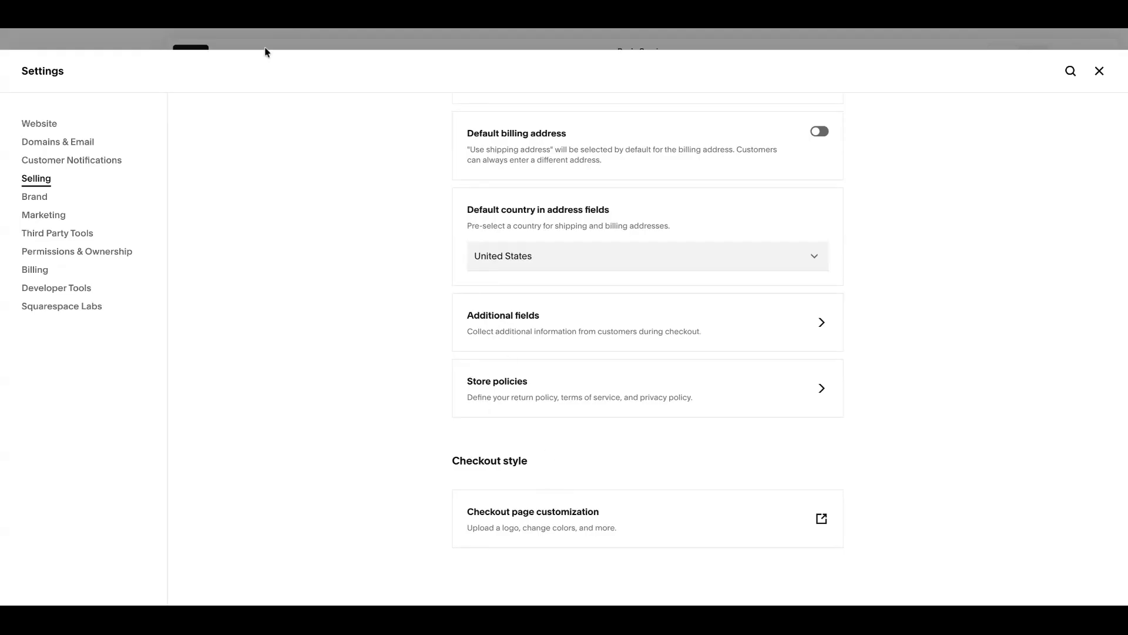
{"action": "scroll", "coordinate": [421, 355], "scroll_direction": "up", "scroll_amount": 1}
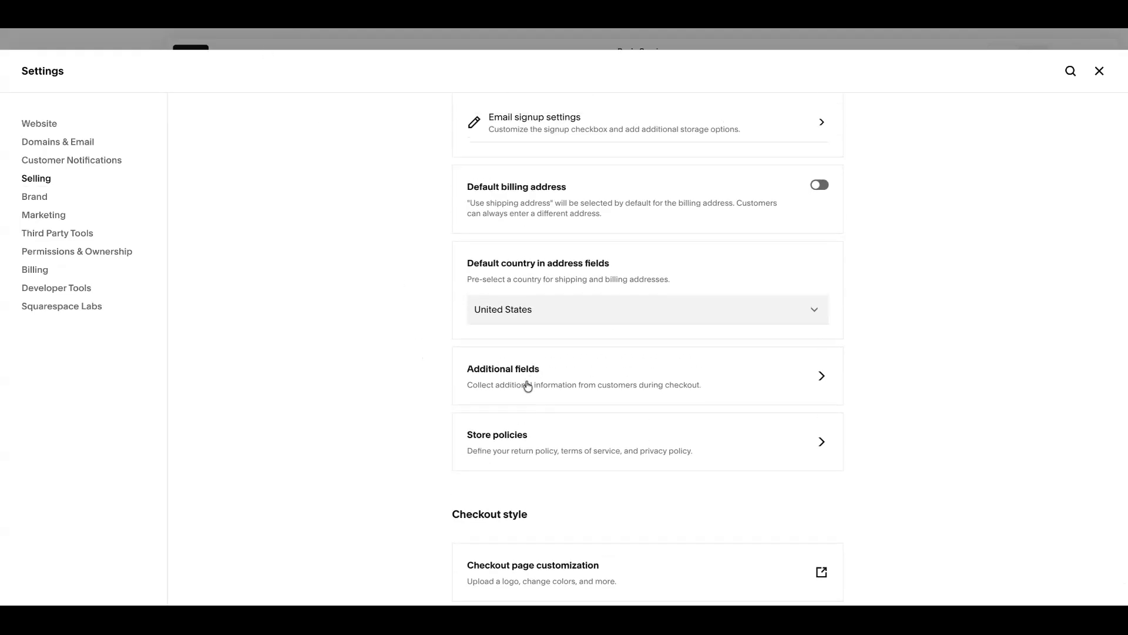
Step: Open the custom checkout form from the checkout's Additional Fields settings and view the form field types on offer
{"action": "left_click", "coordinate": [528, 385]}
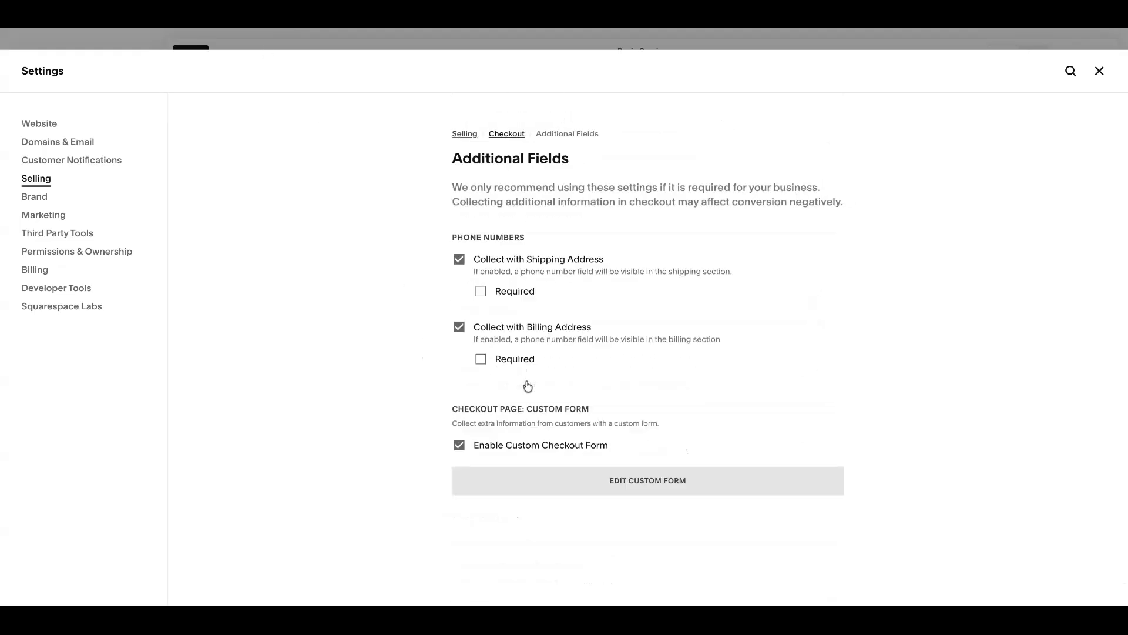
{"action": "left_click", "coordinate": [459, 446]}
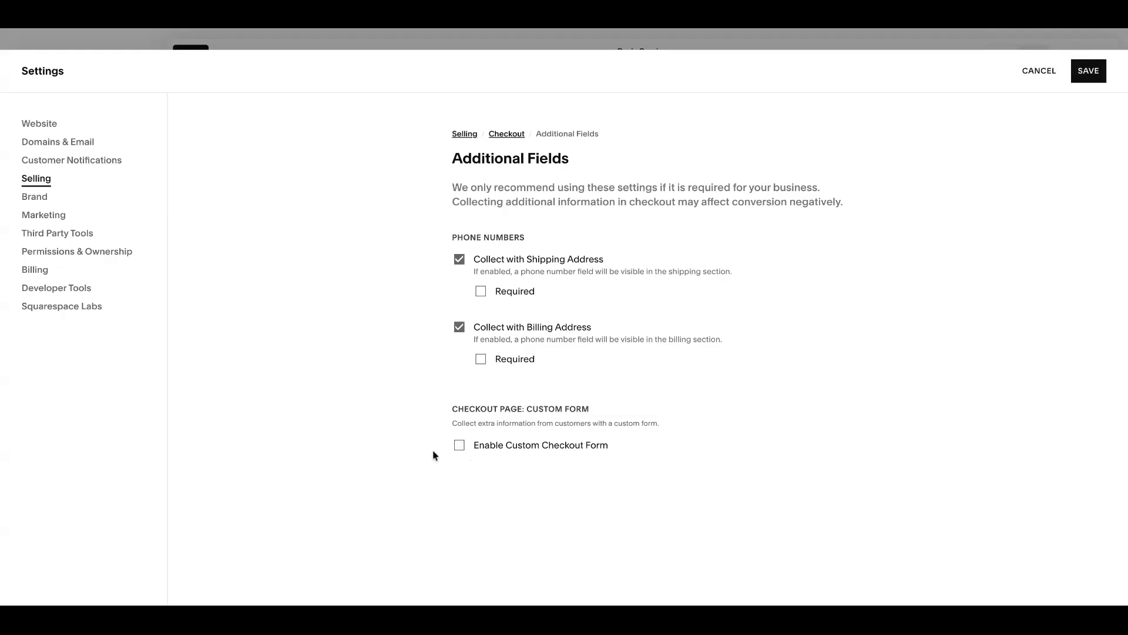
{"action": "left_click", "coordinate": [459, 447]}
{"action": "left_click", "coordinate": [642, 481]}
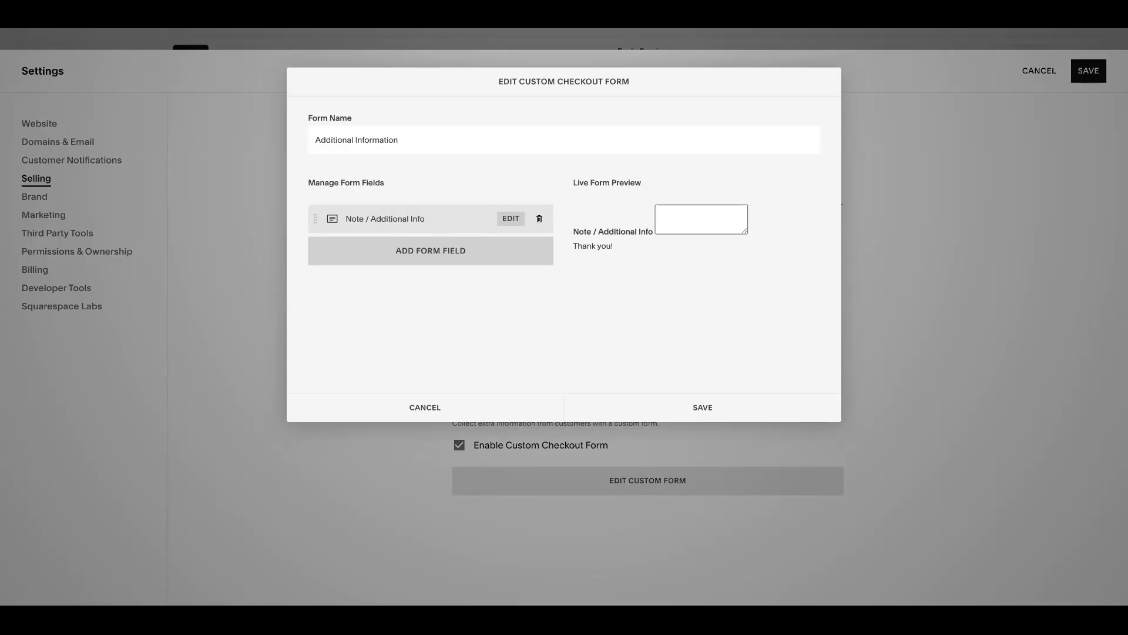
{"action": "left_click", "coordinate": [420, 250]}
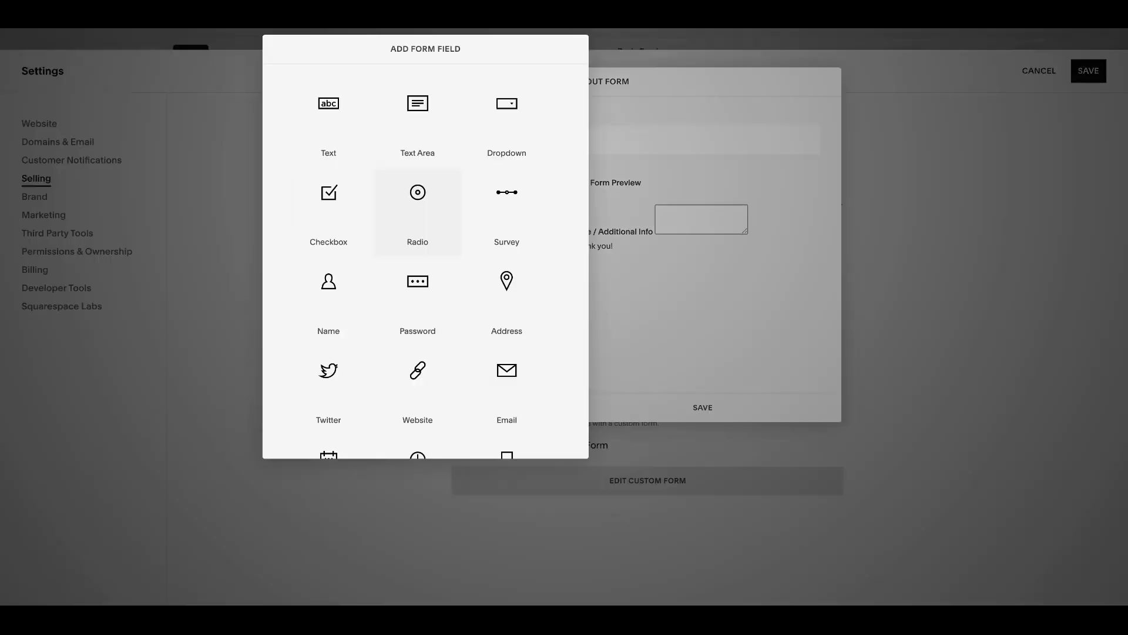
{"action": "left_click", "coordinate": [609, 274]}
Step: Rename the "Note / Additional Info" form field to "Please confirm you agree to terms & conditions"
{"action": "left_click", "coordinate": [470, 221]}
{"action": "triple_click", "coordinate": [465, 218]}
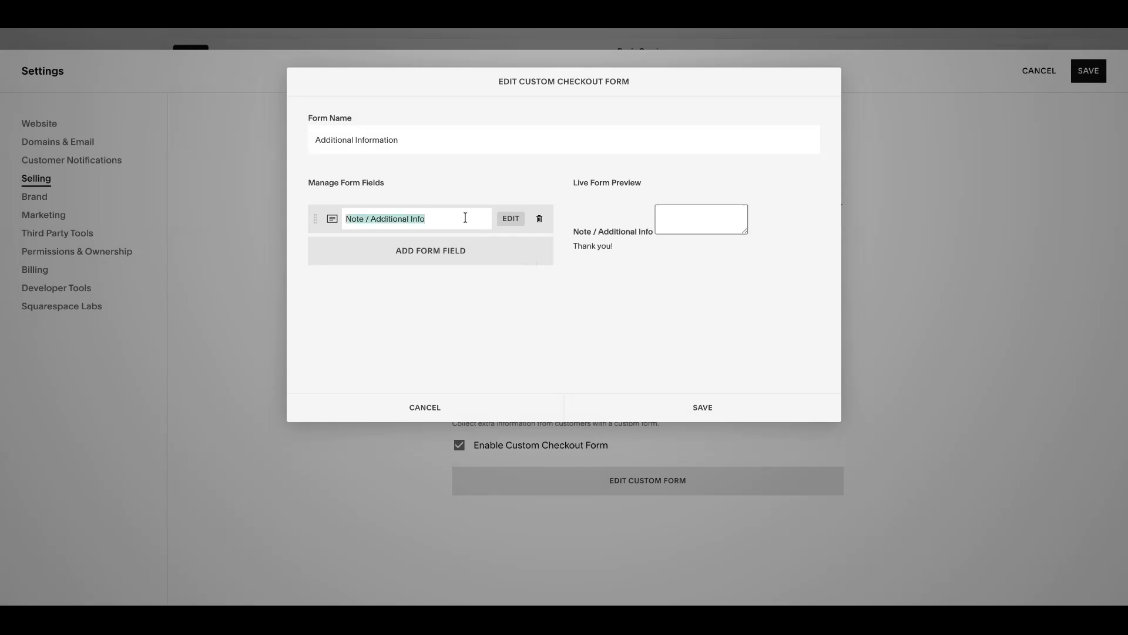
{"action": "type", "text": "Please "}
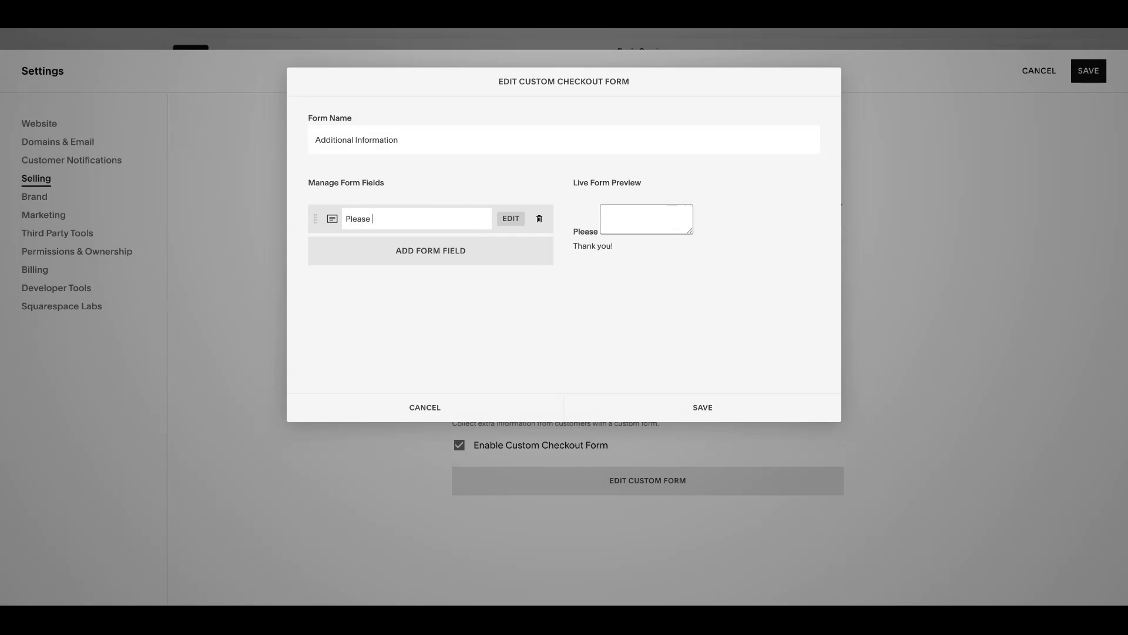
{"action": "type", "text": "confirm you agree to terms & con"}
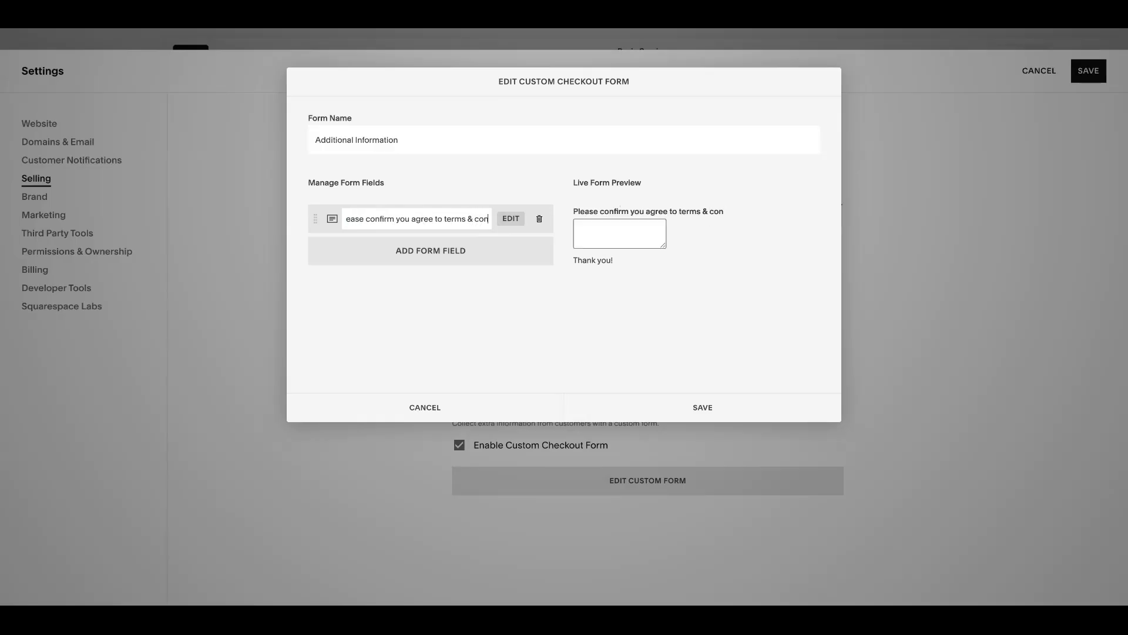
{"action": "type", "text": "ditions"}
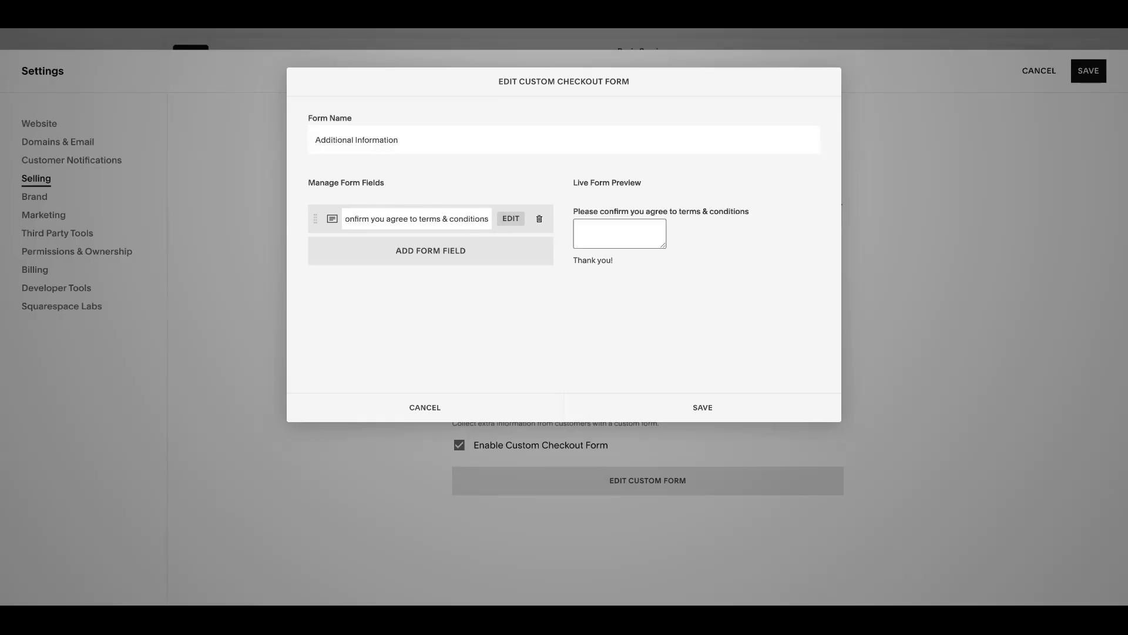
Step: Add a Radio field with the copied label "Please confirm you agree to terms & conditions" and the single option "Yes"
{"action": "left_click", "coordinate": [509, 219]}
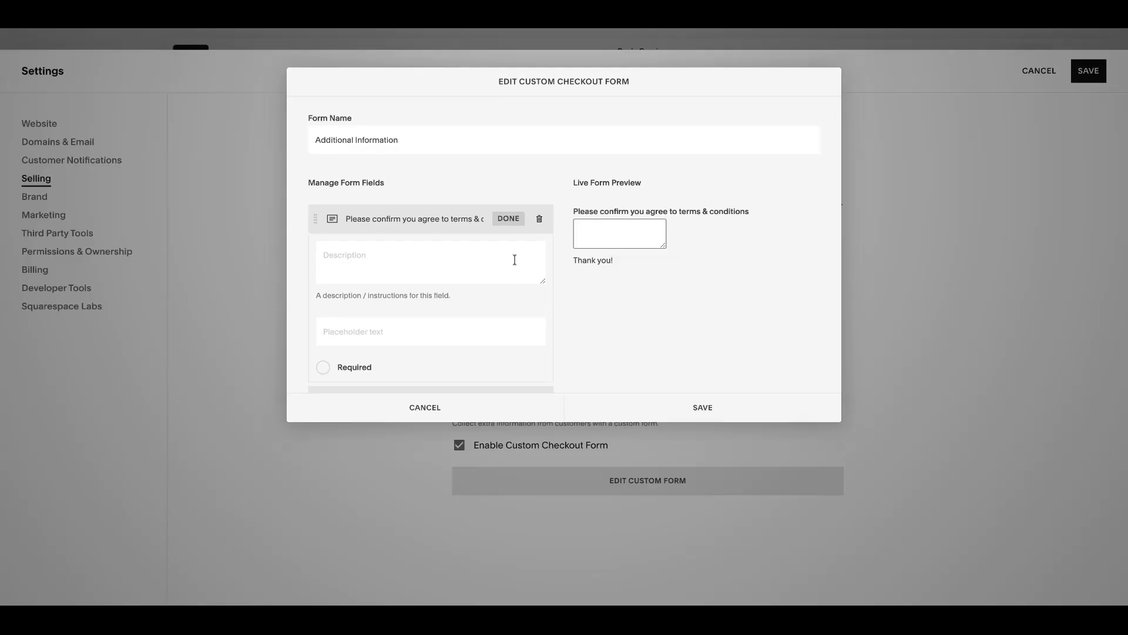
{"action": "triple_click", "coordinate": [459, 218]}
{"action": "key", "text": "ctrl+c"}
{"action": "left_click", "coordinate": [539, 218]}
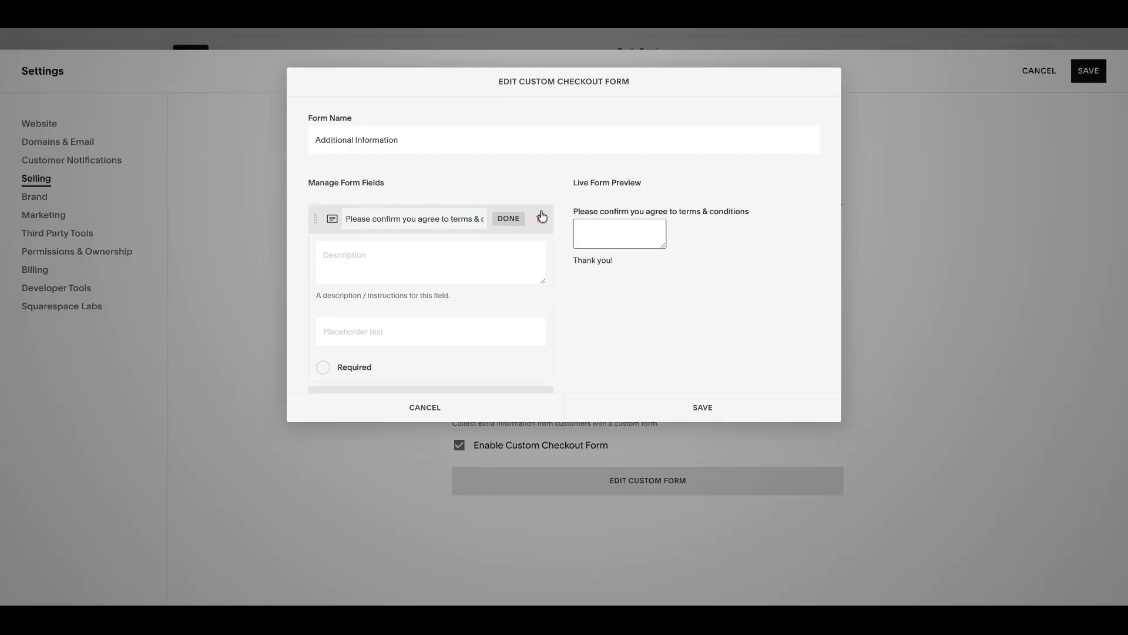
{"action": "left_click", "coordinate": [559, 238]}
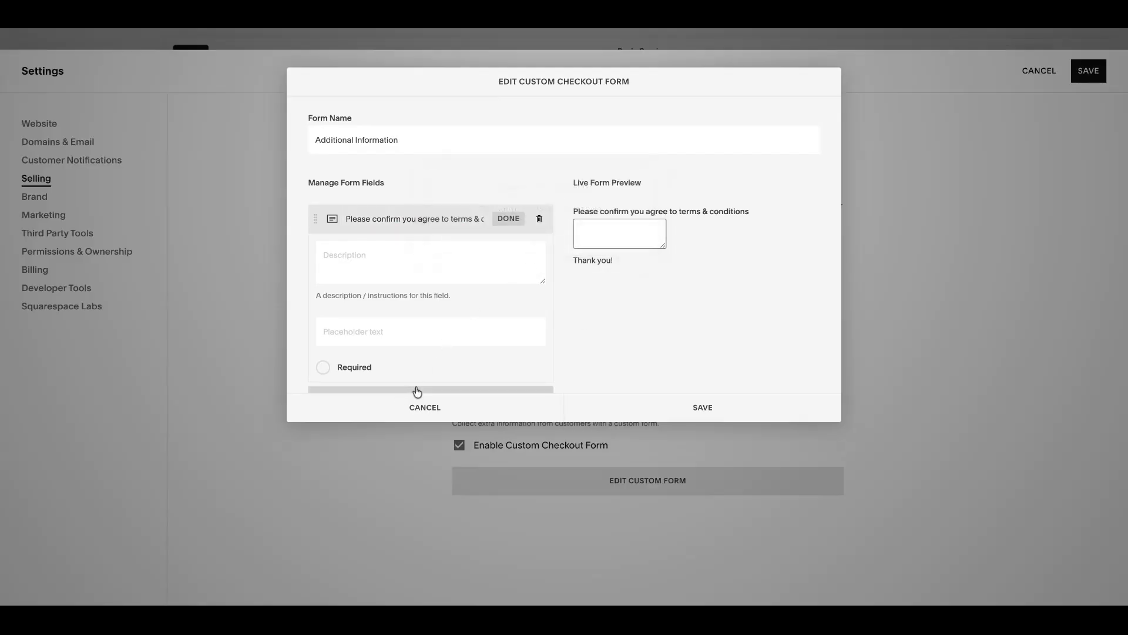
{"action": "left_click", "coordinate": [441, 390]}
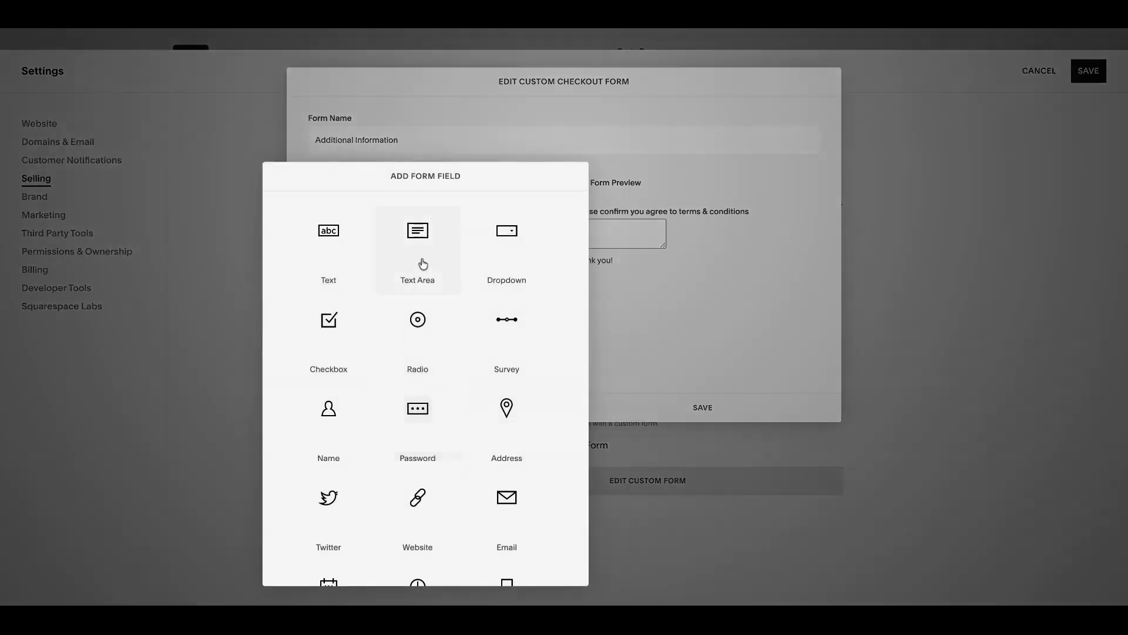
{"action": "left_click", "coordinate": [417, 319]}
{"action": "key", "text": "ctrl+v"}
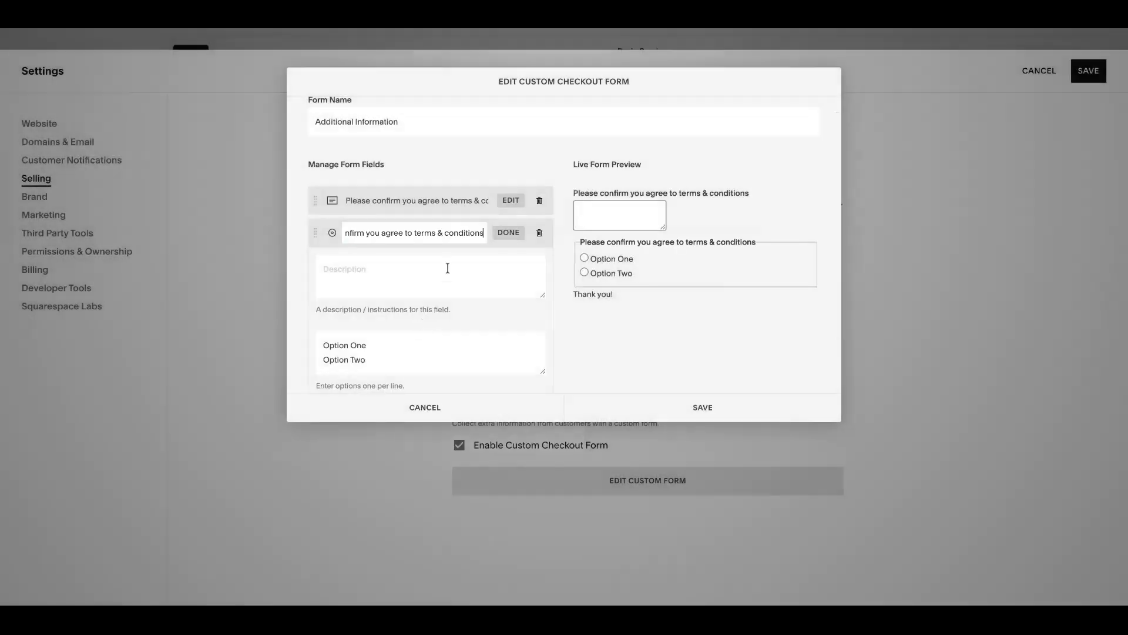
{"action": "left_click_drag", "start_coordinate": [405, 356], "coordinate": [320, 331]}
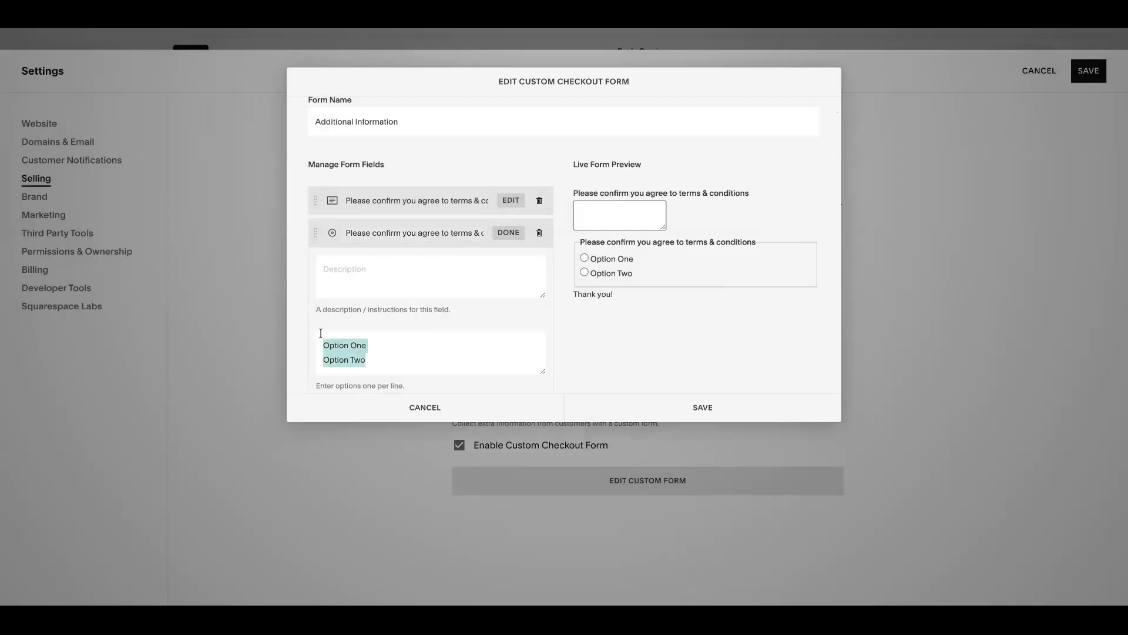
{"action": "type", "text": "Yes"}
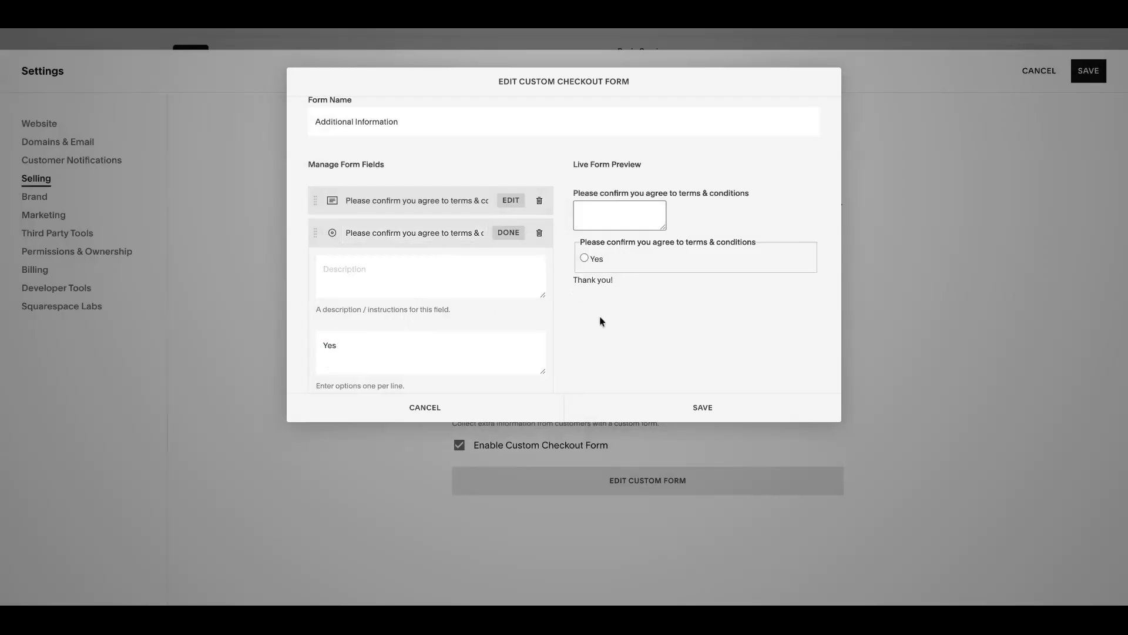
Step: Delete the text area field from the custom checkout form and make the radio field required
{"action": "left_click", "coordinate": [539, 200]}
{"action": "left_click", "coordinate": [595, 227]}
{"action": "left_click", "coordinate": [322, 382]}
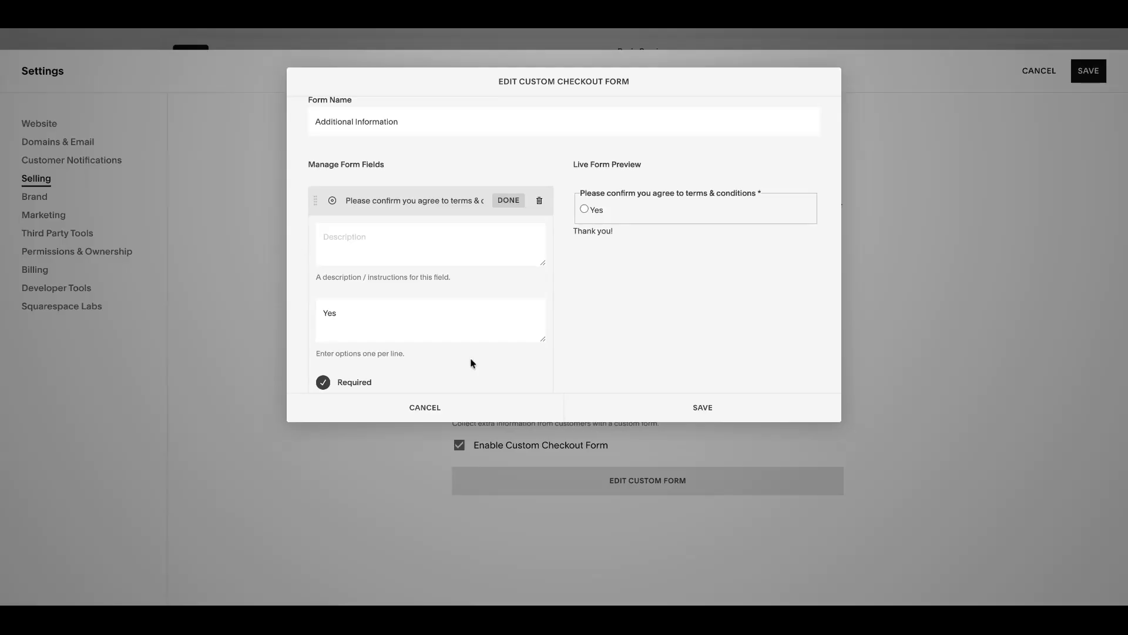
Step: Save the custom checkout form and the Additional Fields settings, and return to the Basic Service product page
{"action": "left_click", "coordinate": [736, 419]}
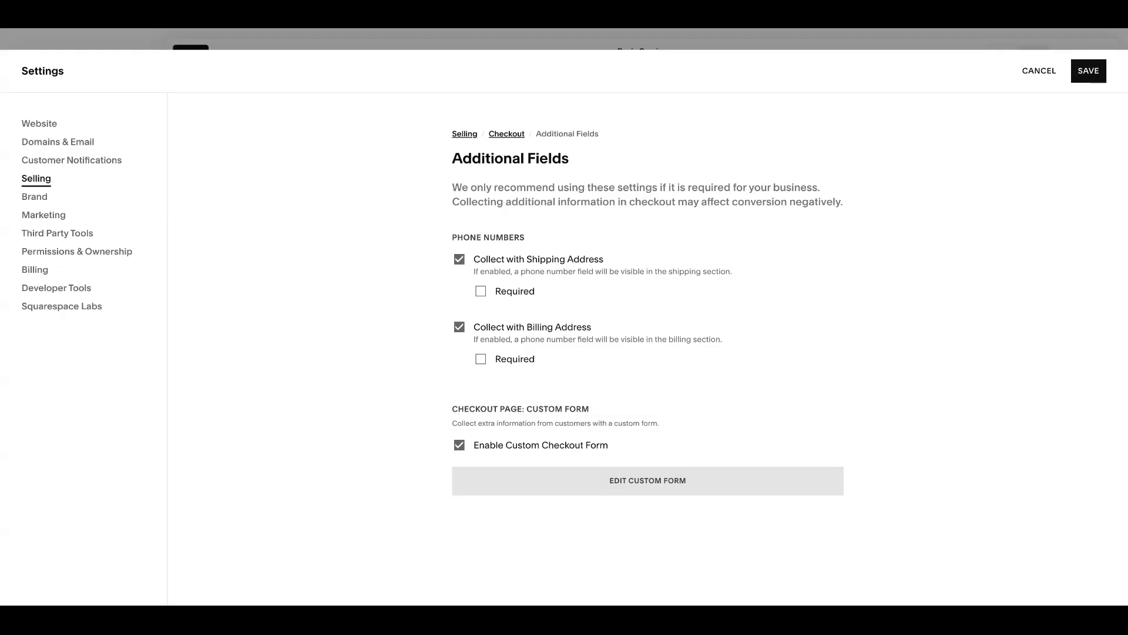
{"action": "left_click", "coordinate": [1087, 71]}
{"action": "left_click", "coordinate": [1099, 71]}
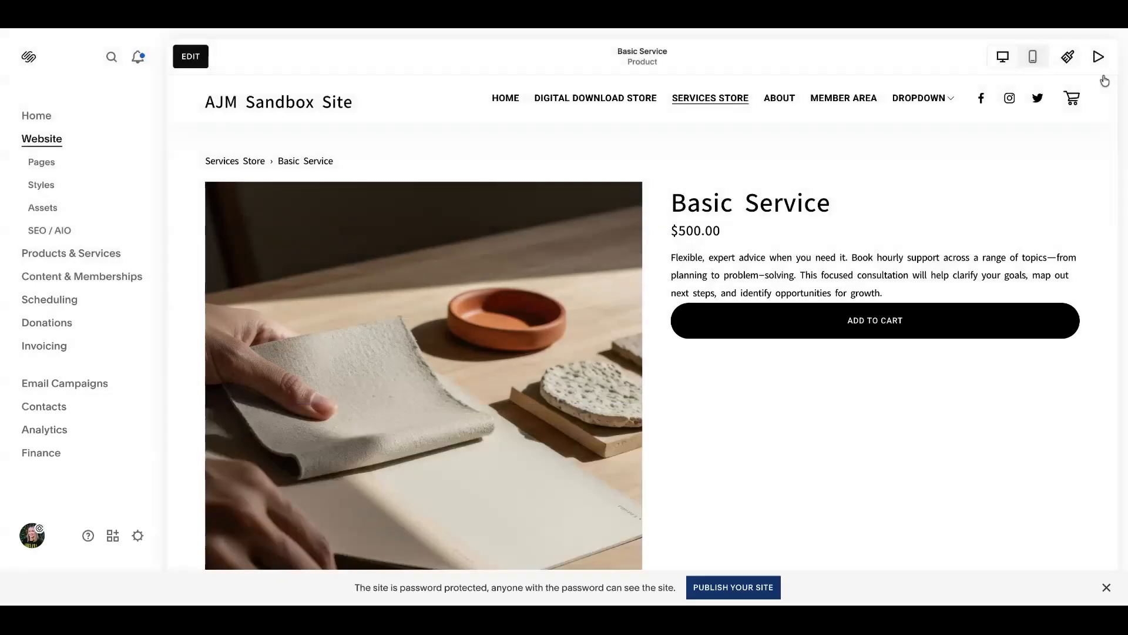
Step: Add Basic Service to the cart and proceed from the shopping cart to checkout
{"action": "left_click", "coordinate": [816, 329]}
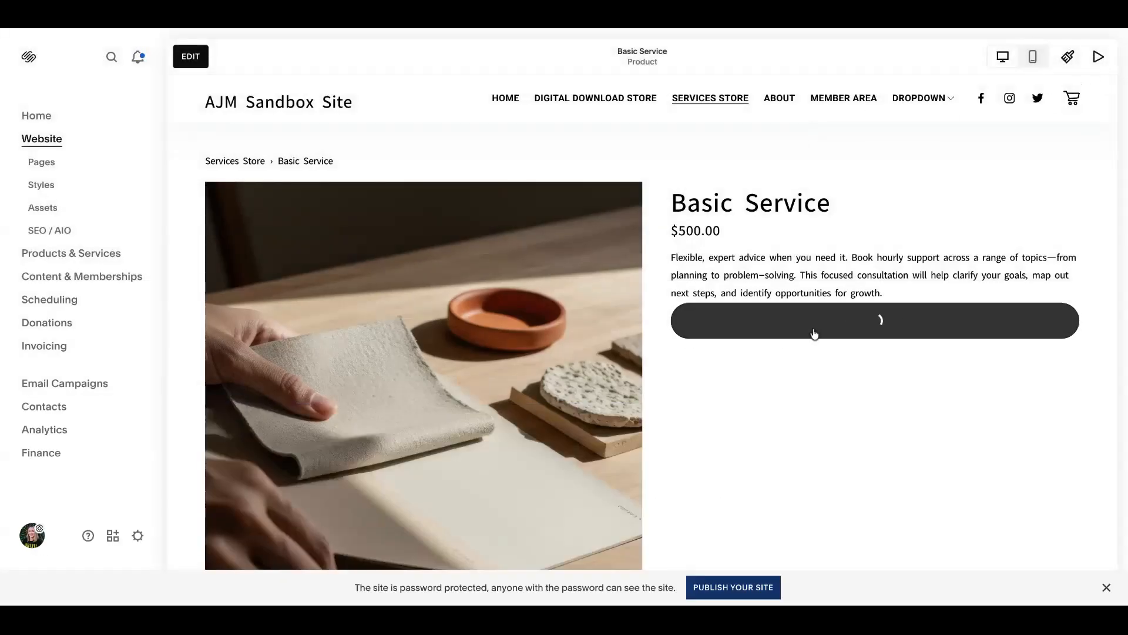
{"action": "left_click", "coordinate": [1066, 103]}
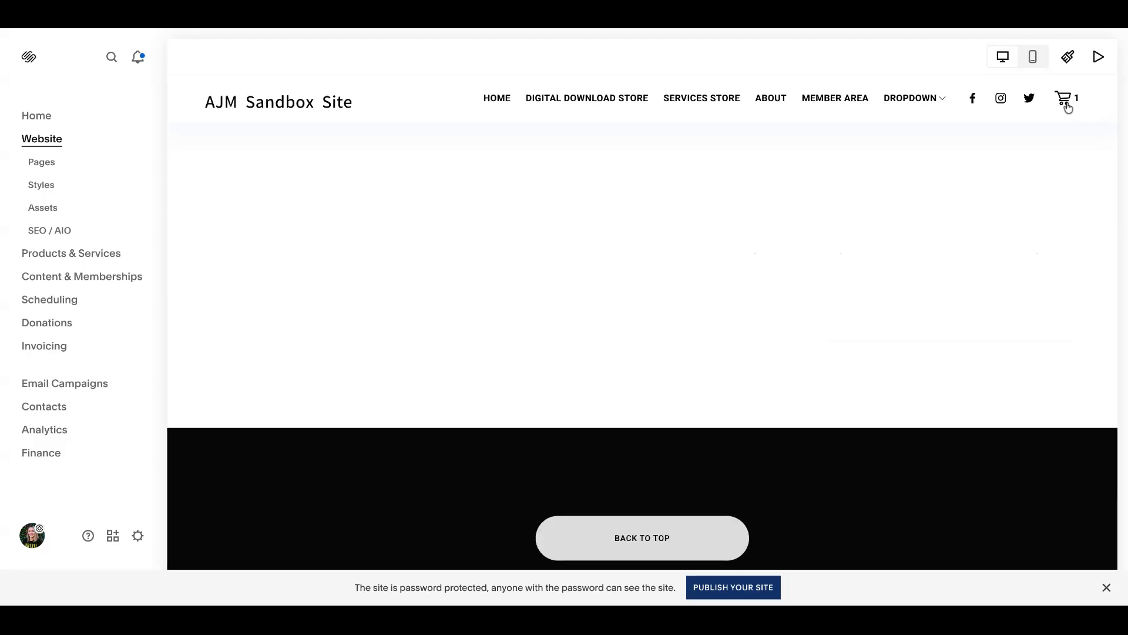
{"action": "left_click", "coordinate": [980, 364]}
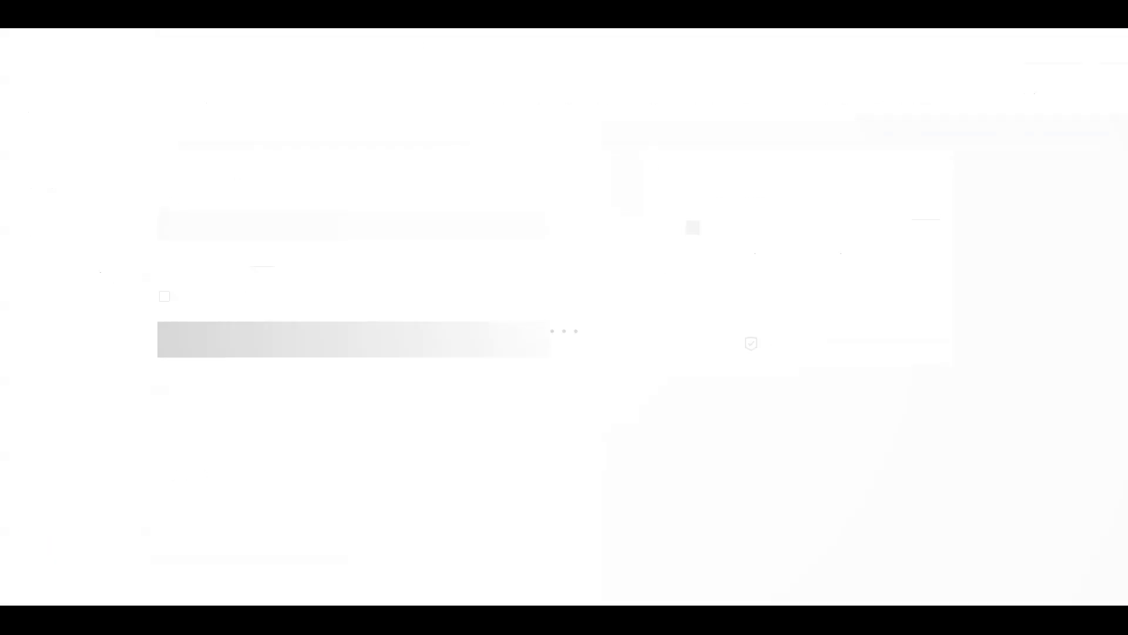
Step: Enter the customer's email at checkout, examine the Additional Information question, and return to the shopping cart
{"action": "left_click", "coordinate": [254, 225]}
{"action": "left_click", "coordinate": [286, 348]}
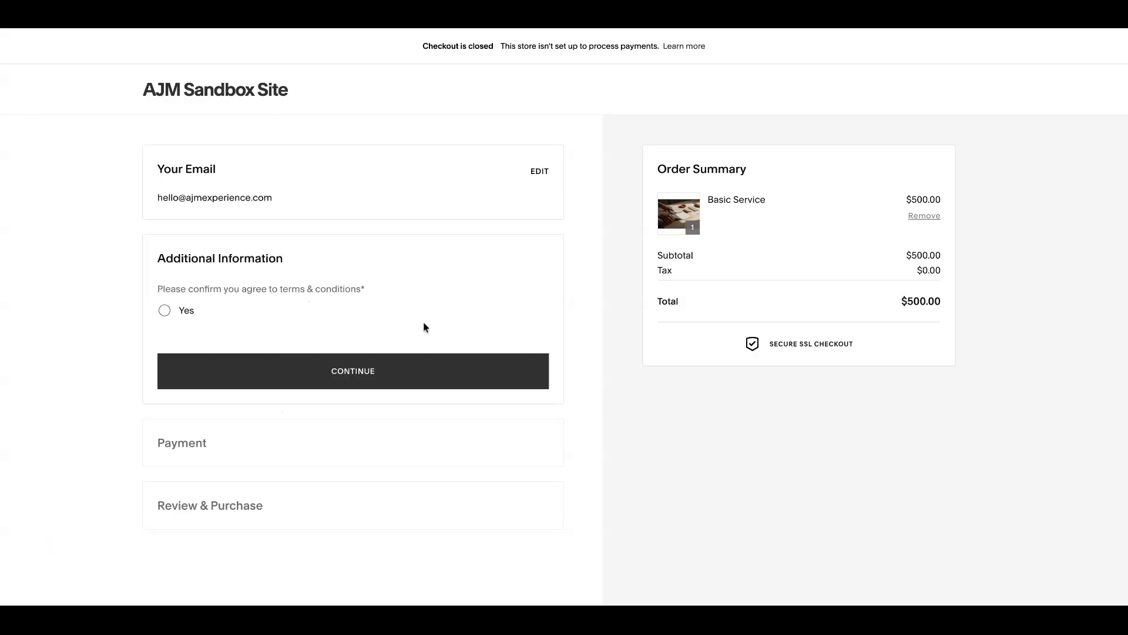
{"action": "left_click_drag", "start_coordinate": [157, 256], "coordinate": [308, 320]}
{"action": "left_click", "coordinate": [82, 24]}
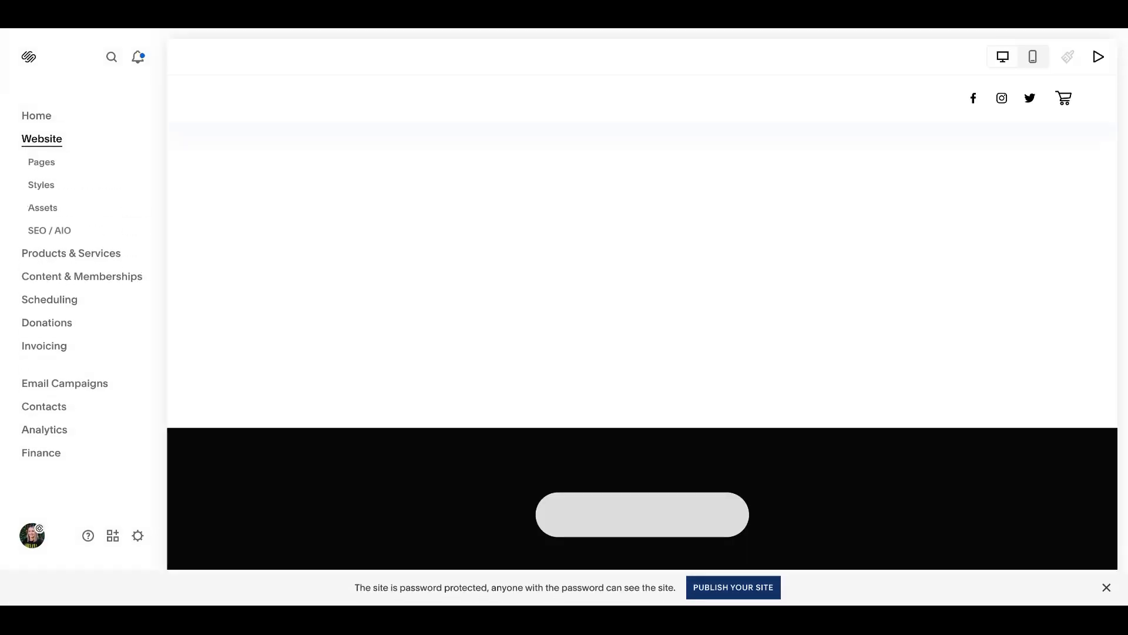
Step: Open Store Policies in the Selling checkout settings and review the Return Policy, Terms of Service and Privacy Policy fields
{"action": "left_click", "coordinate": [138, 536]}
{"action": "left_click", "coordinate": [76, 182]}
{"action": "scroll", "coordinate": [696, 388], "scroll_direction": "down", "scroll_amount": 2}
{"action": "left_click", "coordinate": [696, 392]}
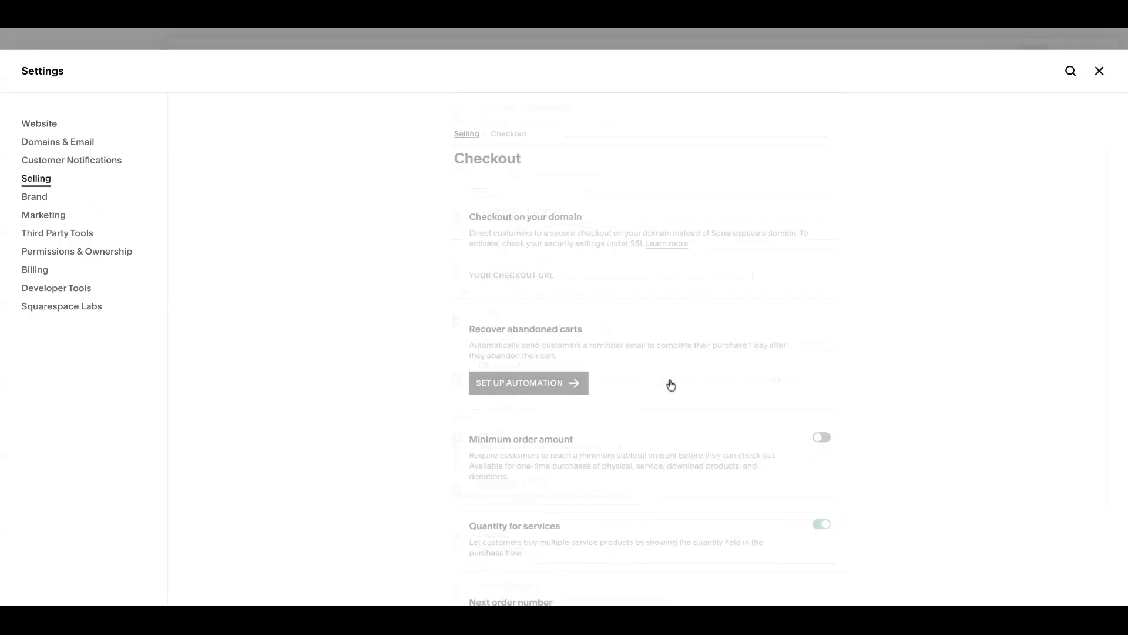
{"action": "scroll", "coordinate": [670, 385], "scroll_direction": "down", "scroll_amount": 6}
{"action": "scroll", "coordinate": [671, 385], "scroll_direction": "down", "scroll_amount": 7}
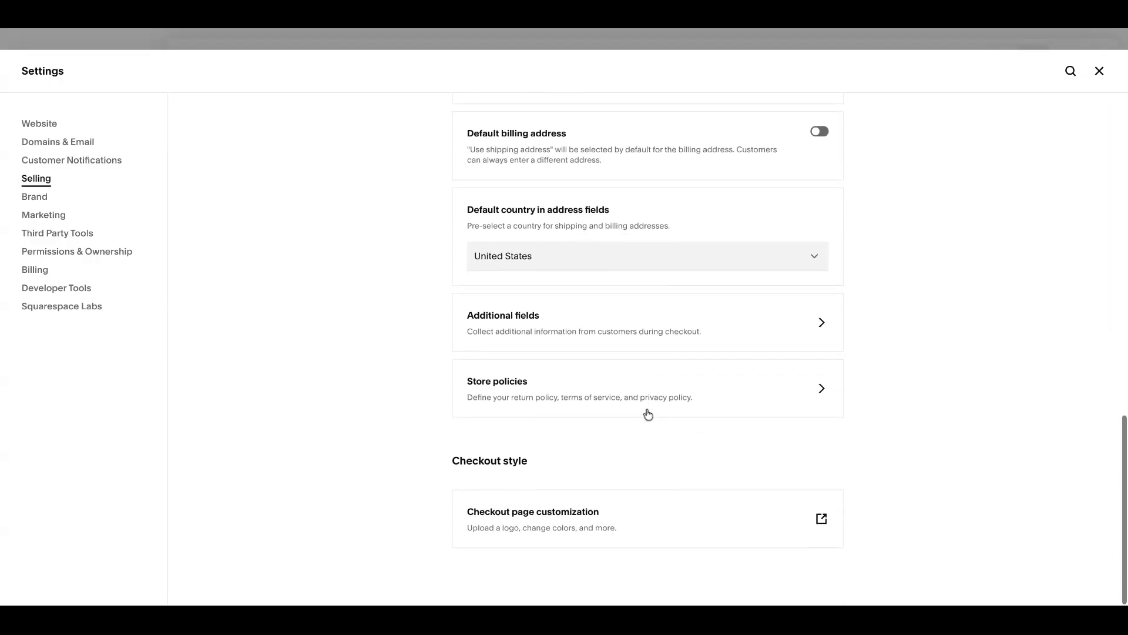
{"action": "left_click", "coordinate": [633, 391]}
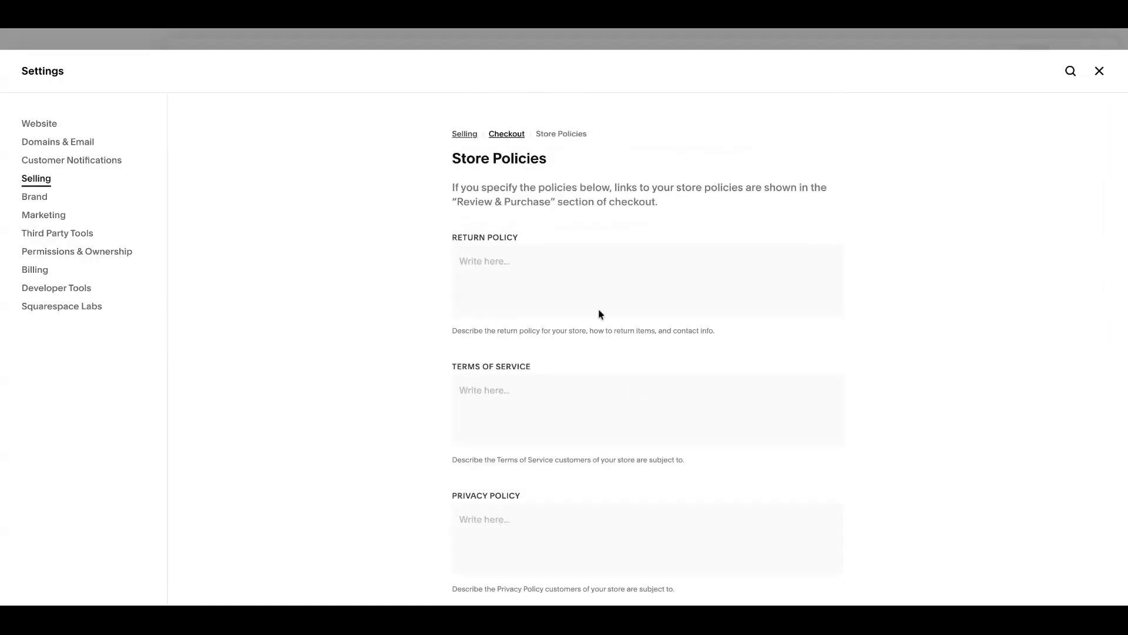
{"action": "left_click", "coordinate": [568, 261]}
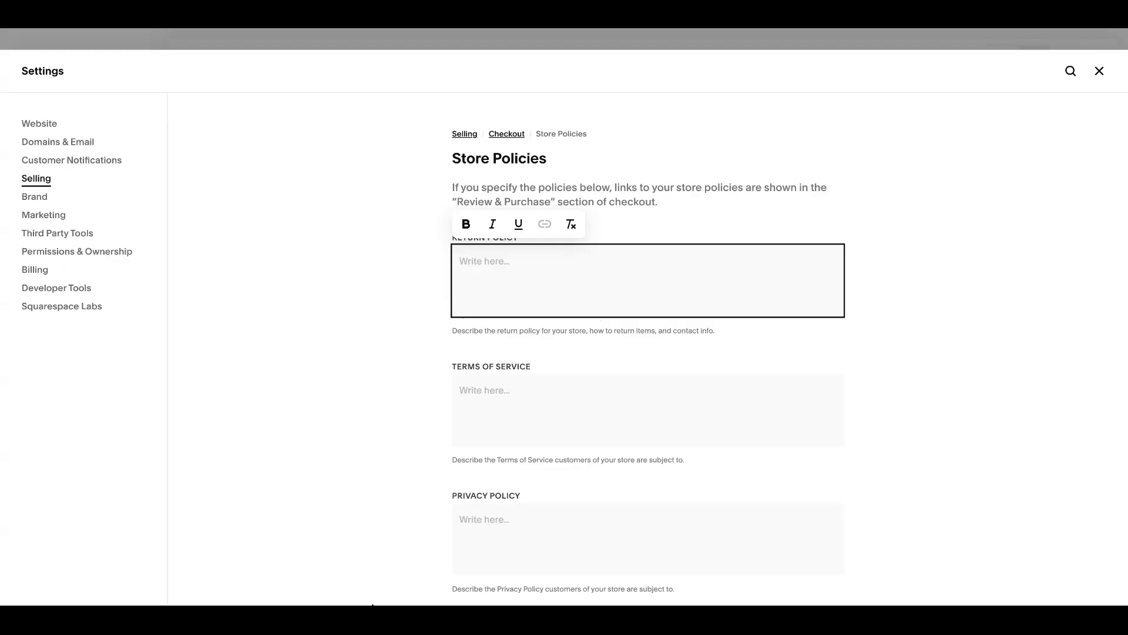
{"action": "scroll", "coordinate": [667, 416], "scroll_direction": "down", "scroll_amount": 1}
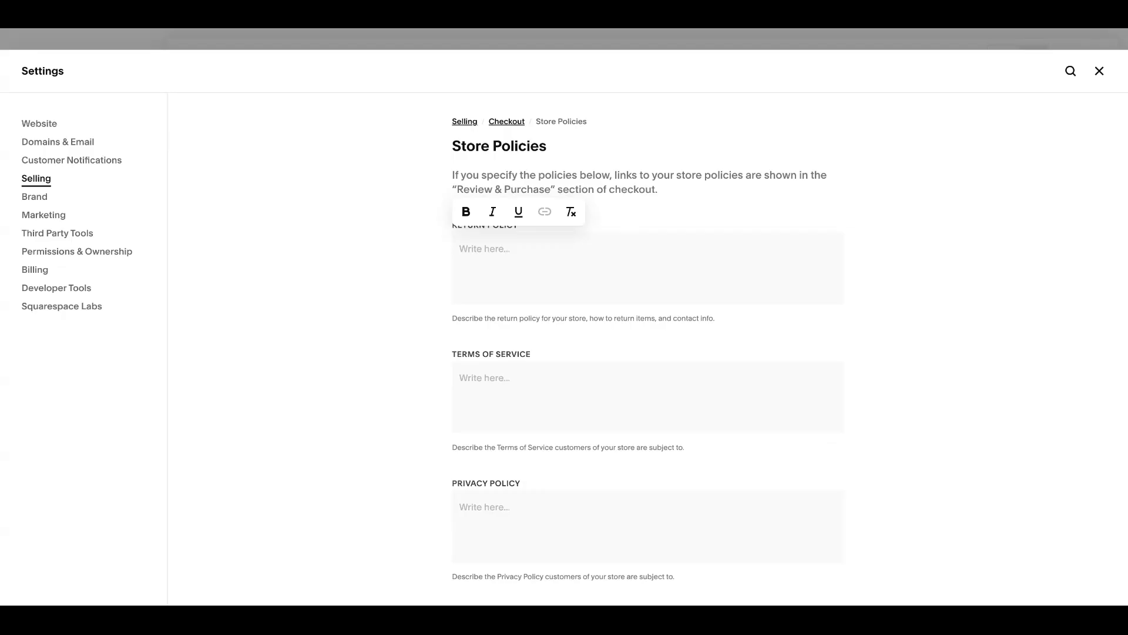
{"action": "key", "text": "super+Tab"}
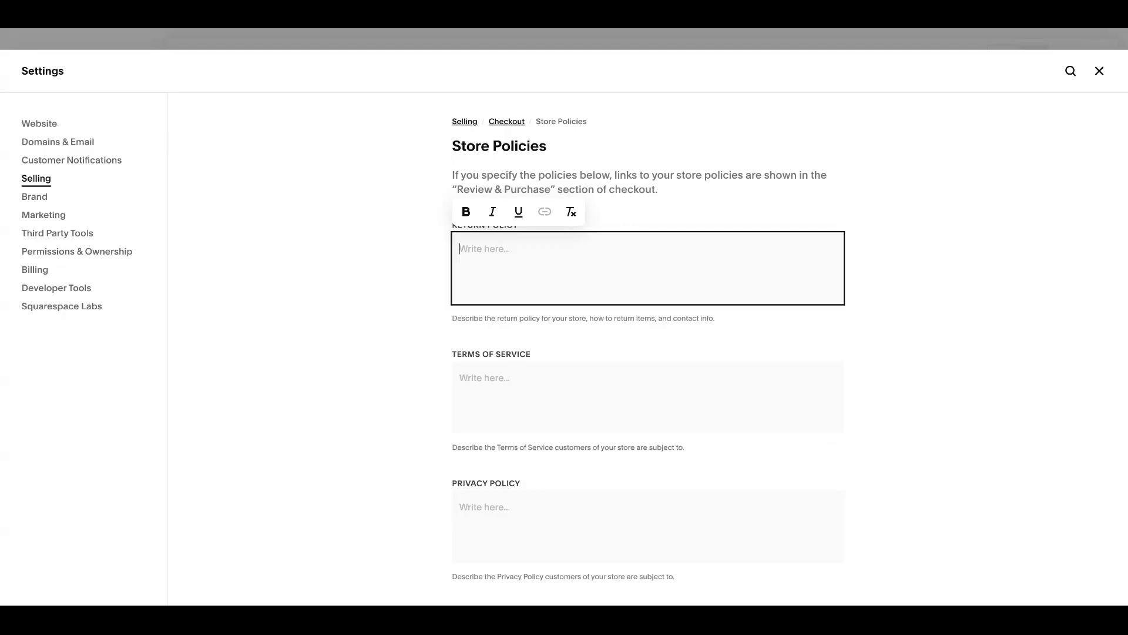
Step: Fill the Return Policy with the copied Lorem ipsum placeholder text and inspect the checkout's Billing Address and Review & Purchase sections
{"action": "type", "text": "Lorem ipsum dolor sit amet, consectetur adipiscing elit, sed do eiusmod tempor incididunt ut labore et dolore magna aliqua. Ut enim ad minim veniam, quis nostrud exercitation ullamco laboris nisi ut aliquip ex ea commodo consequat. Duis aute irure dolor in reprehenderit in voluptate velit esse cillum dolore eu fugiat nulla pariatur. Excepteur sint occaecat cupidatat non proident, sunt in culpa qui officia deserunt mollit anim id est laborum."}
{"action": "left_click", "coordinate": [535, 411]}
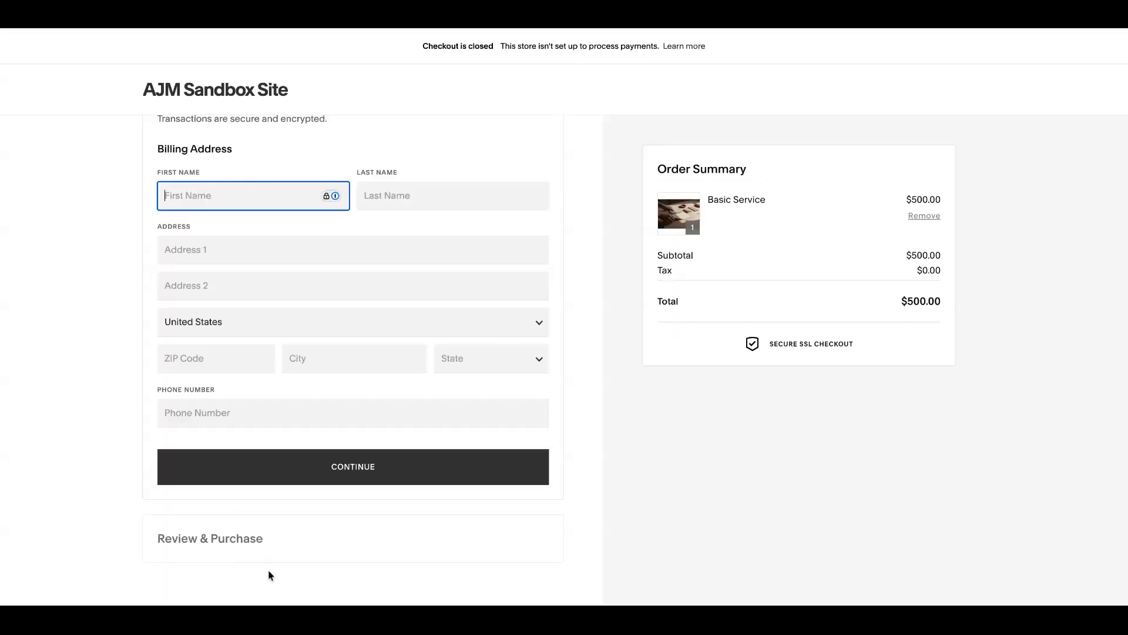
{"action": "scroll", "coordinate": [268, 574], "scroll_direction": "up", "scroll_amount": 5}
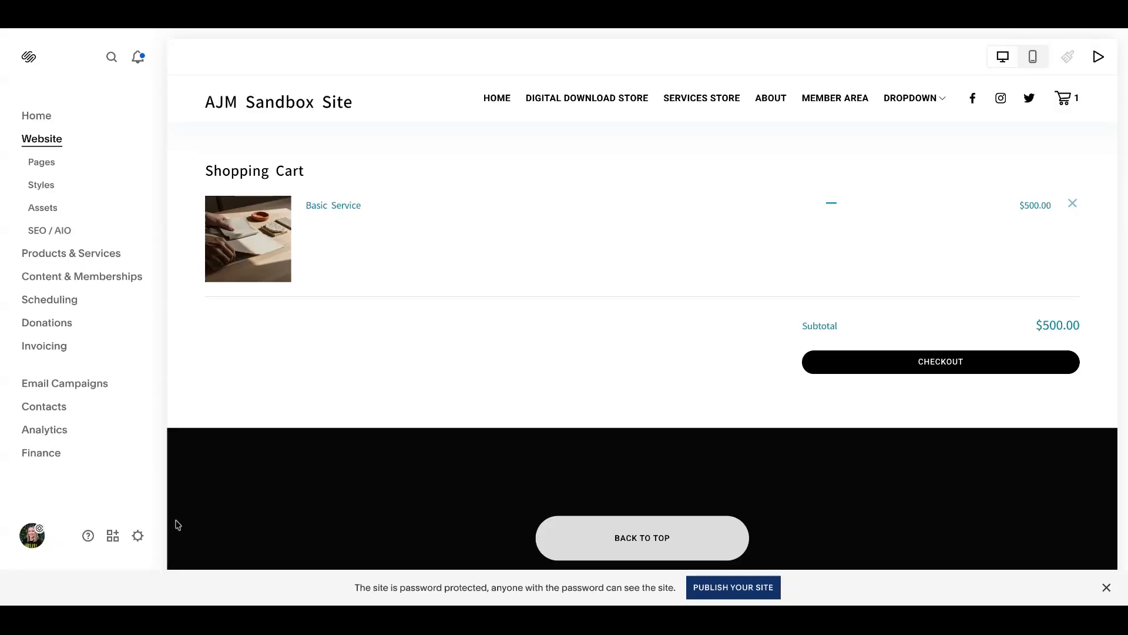
Step: Reopen Store Policies in the Selling checkout settings and review the Terms of Service and Privacy Policy fields
{"action": "left_click", "coordinate": [138, 535]}
{"action": "left_click", "coordinate": [49, 180]}
{"action": "scroll", "coordinate": [688, 383], "scroll_direction": "down", "scroll_amount": 3}
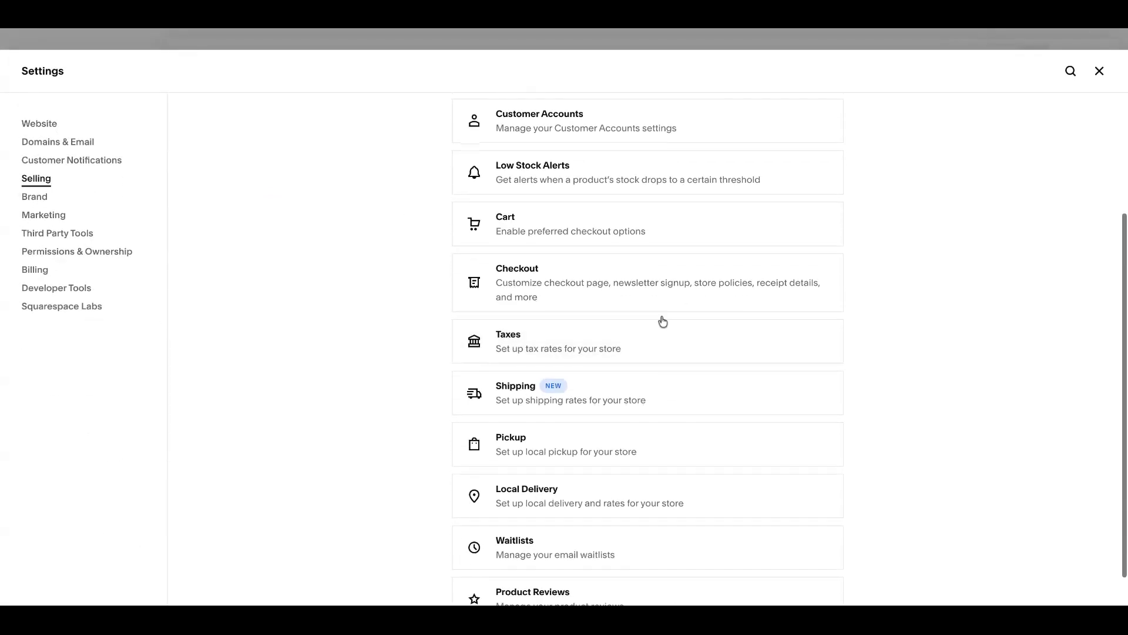
{"action": "left_click", "coordinate": [654, 284]}
{"action": "scroll", "coordinate": [660, 404], "scroll_direction": "down", "scroll_amount": 10}
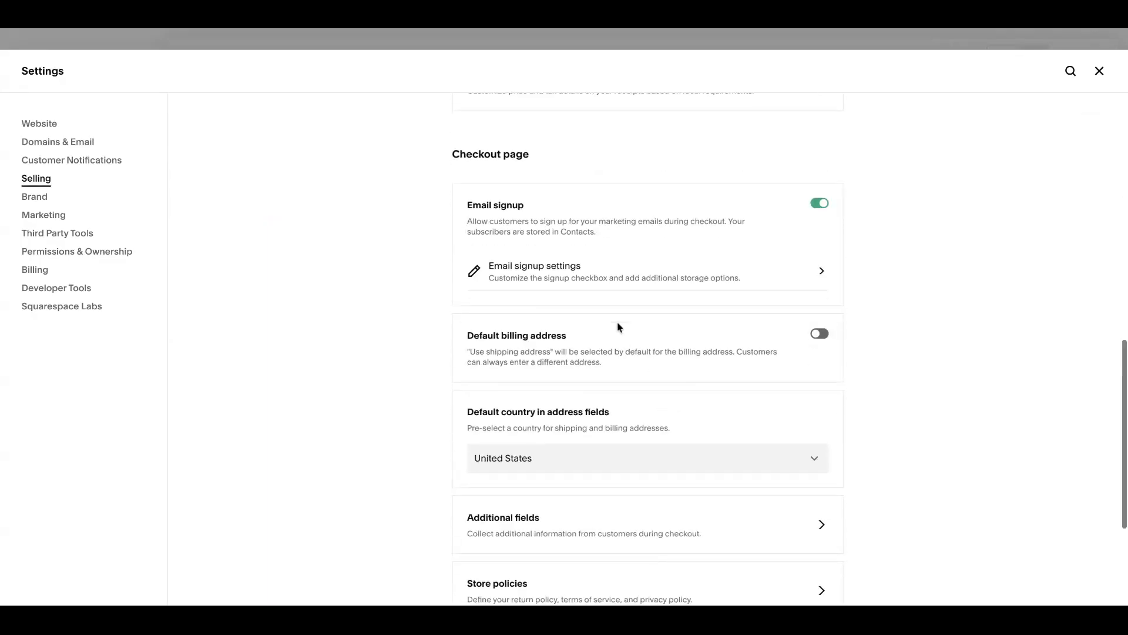
{"action": "left_click", "coordinate": [566, 397]}
{"action": "scroll", "coordinate": [630, 348], "scroll_direction": "down", "scroll_amount": 1}
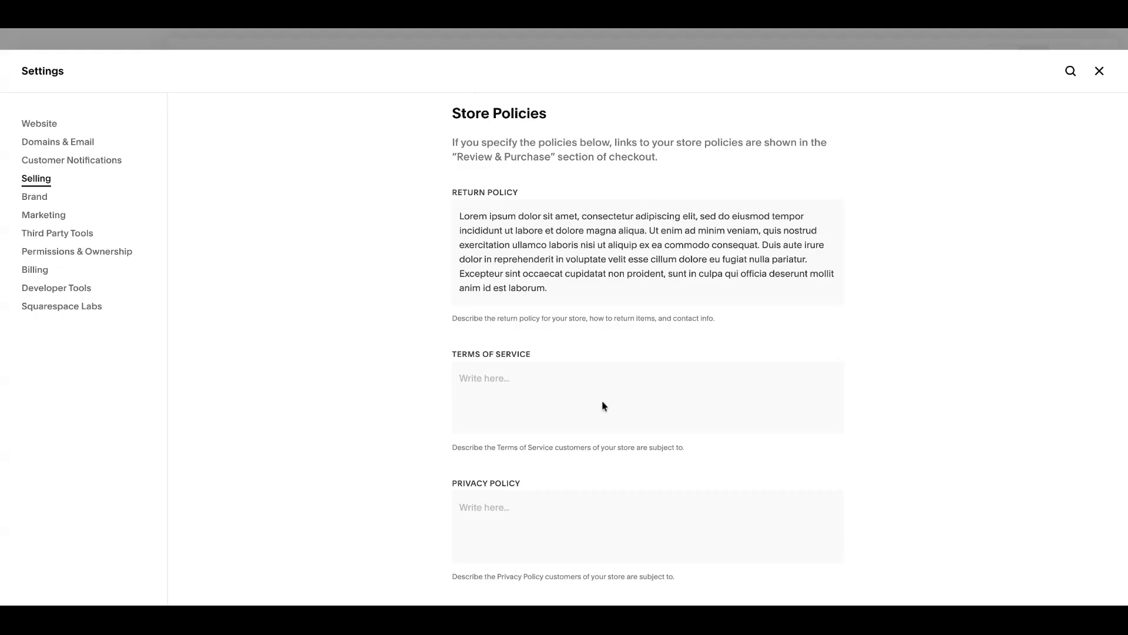
{"action": "left_click", "coordinate": [588, 503]}
{"action": "left_click", "coordinate": [250, 31]}
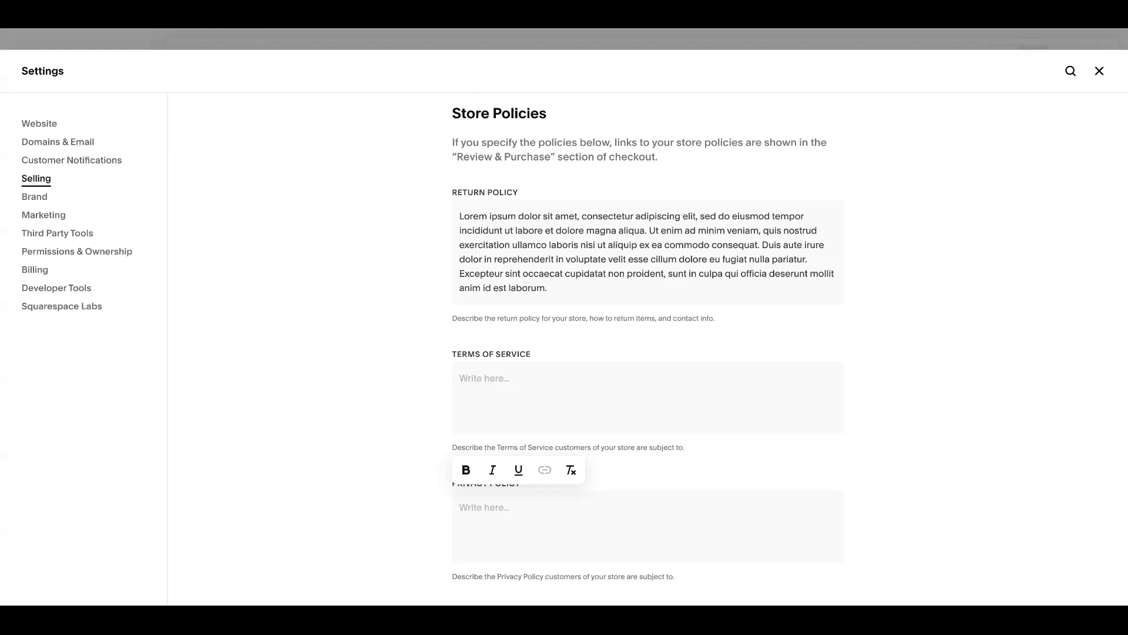
Step: Open Checkout page customization from the Selling checkout settings
{"action": "left_click", "coordinate": [59, 179]}
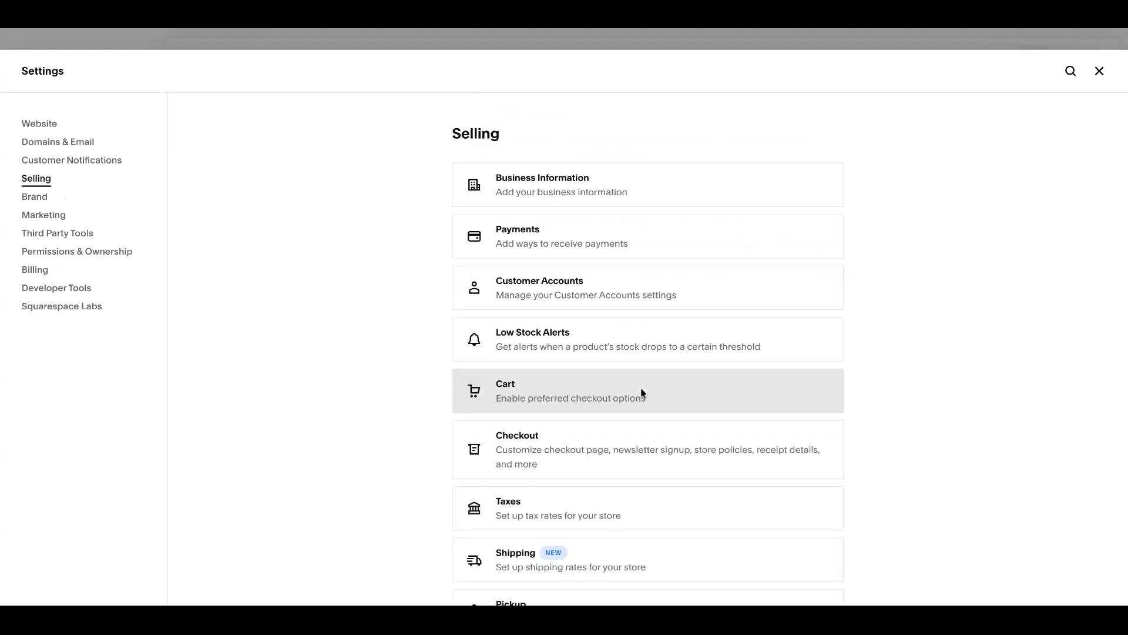
{"action": "left_click", "coordinate": [630, 423]}
{"action": "scroll", "coordinate": [630, 415], "scroll_direction": "down", "scroll_amount": 15}
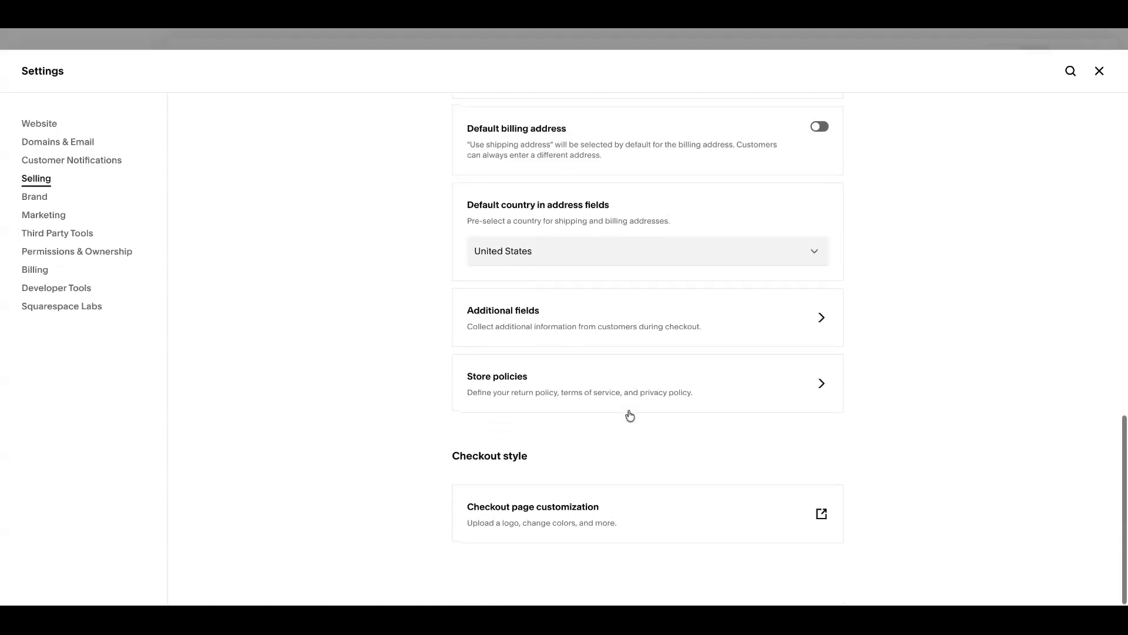
{"action": "left_click", "coordinate": [820, 516]}
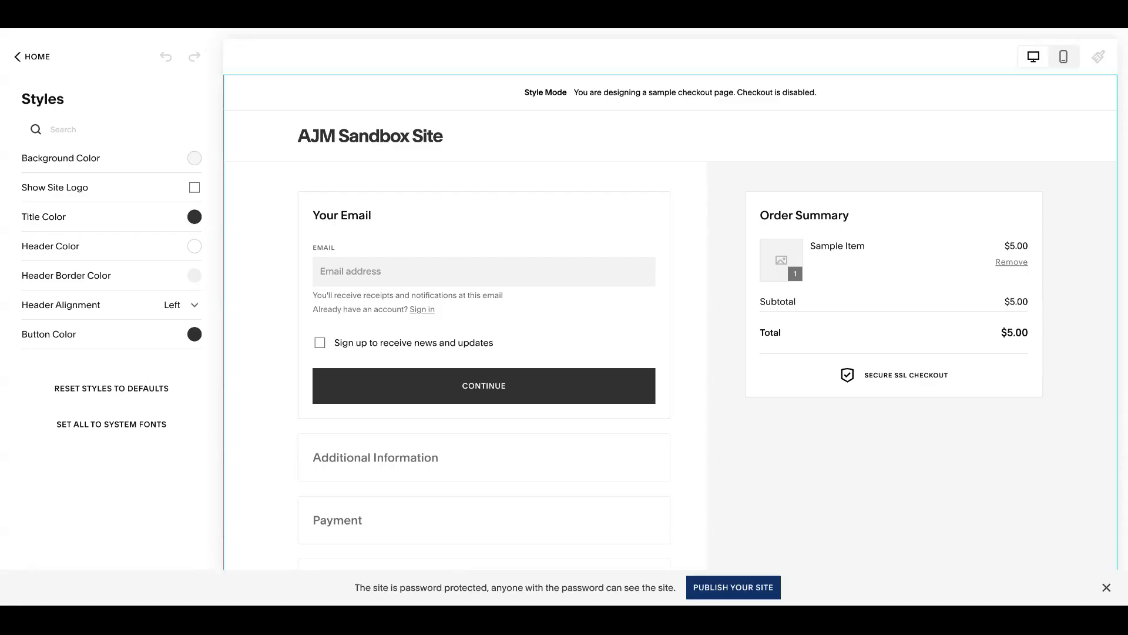
Step: Set the sample checkout page's Background Color to black and enable Show Site Logo
{"action": "left_click", "coordinate": [195, 159]}
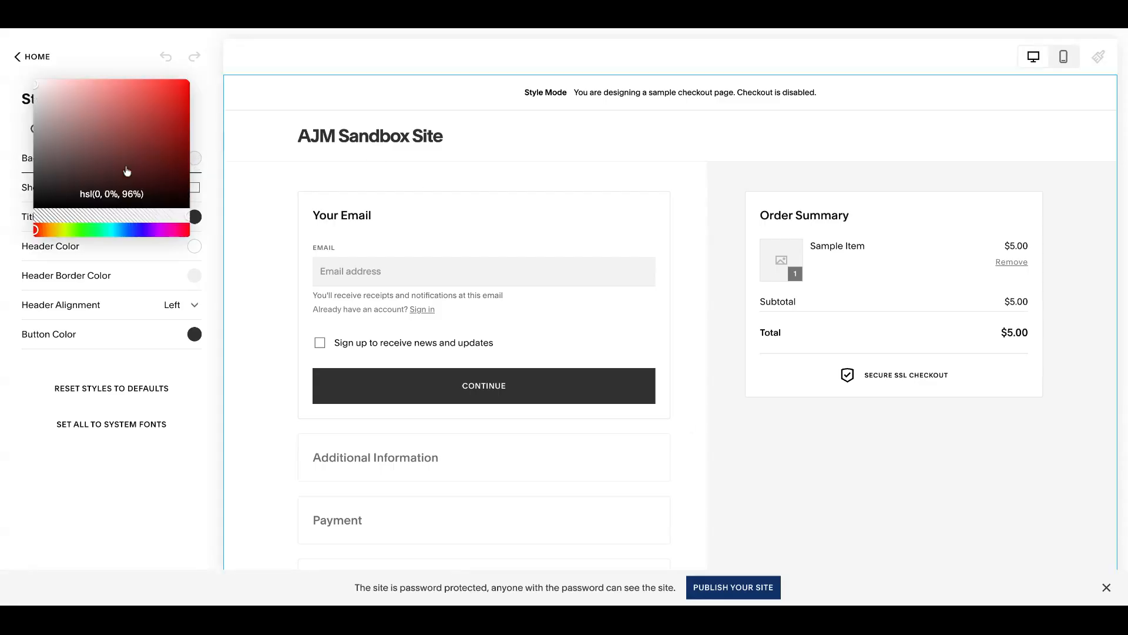
{"action": "left_click_drag", "start_coordinate": [60, 184], "coordinate": [17, 207]}
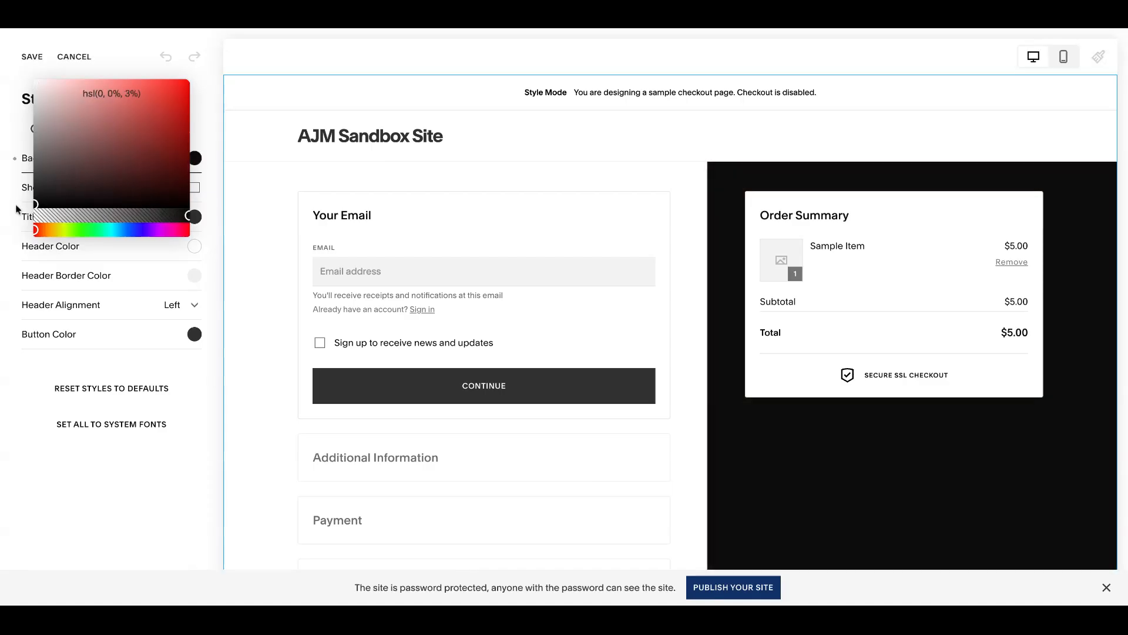
{"action": "left_click", "coordinate": [224, 183]}
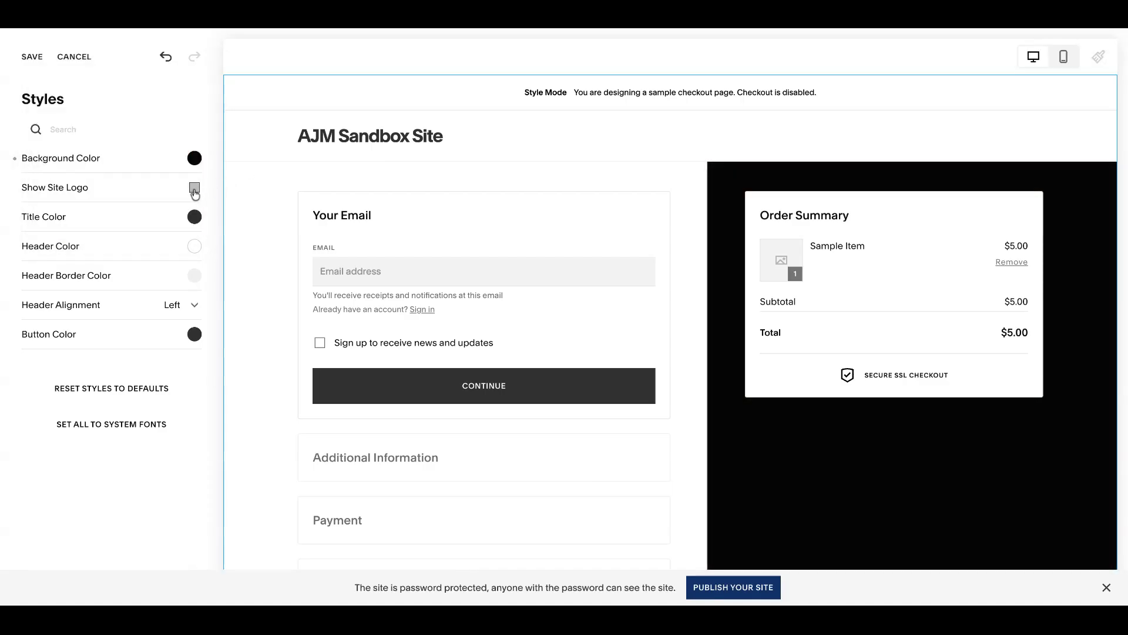
{"action": "left_click", "coordinate": [195, 188]}
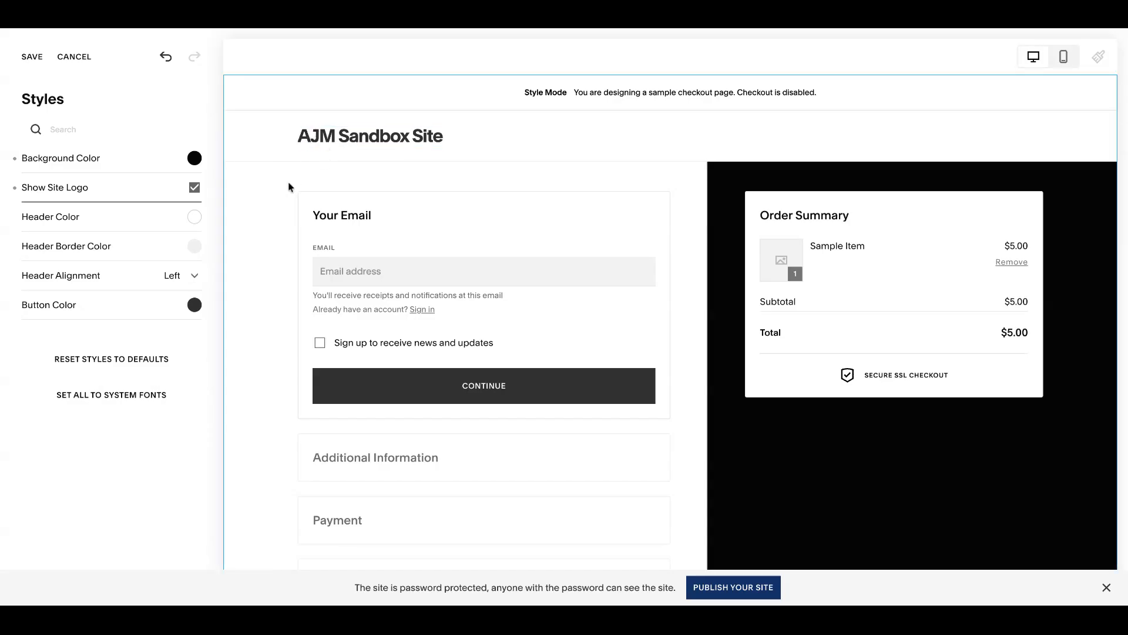
Step: Try a red Button Color on the sample checkout page and discard the unsaved style changes
{"action": "left_click", "coordinate": [198, 307]}
{"action": "left_click_drag", "start_coordinate": [147, 279], "coordinate": [167, 256]}
{"action": "left_click", "coordinate": [224, 326]}
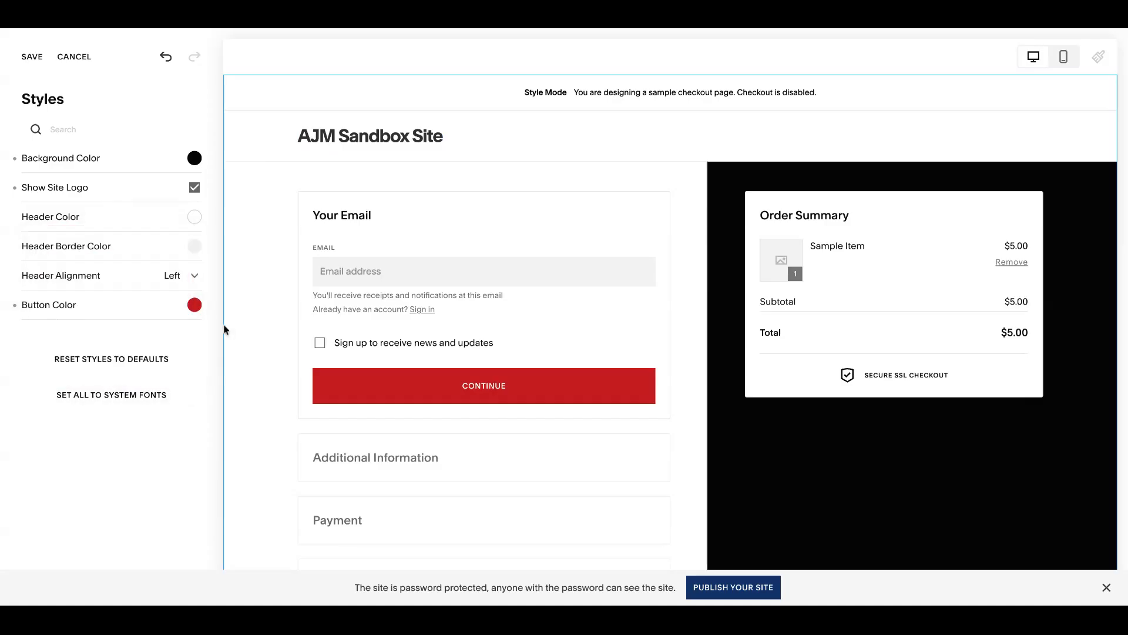
{"action": "left_click", "coordinate": [74, 58]}
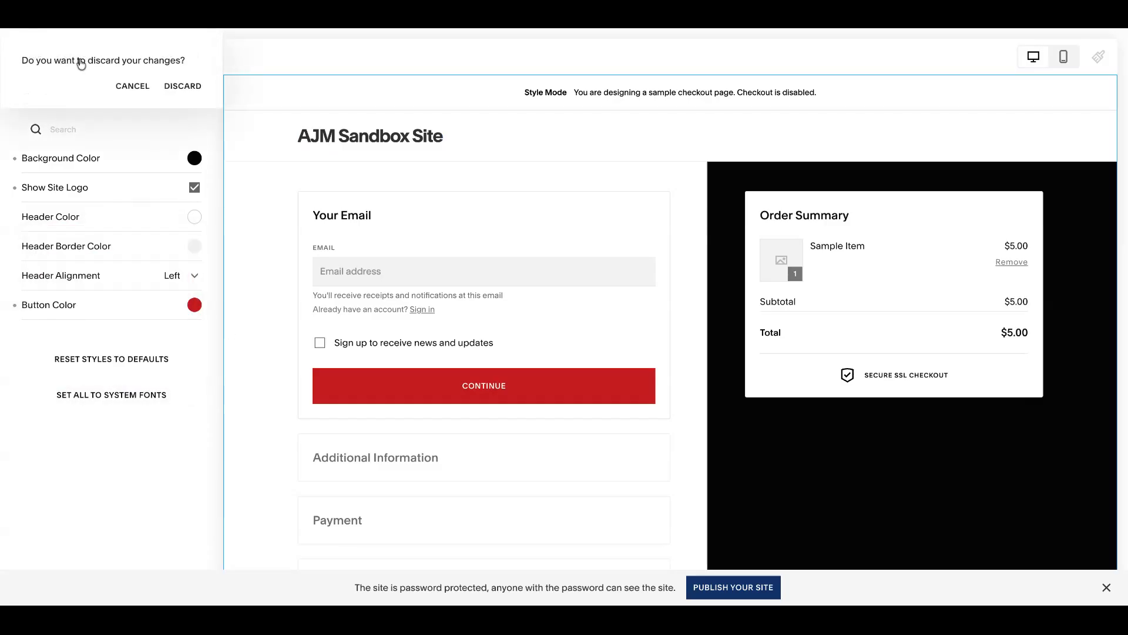
{"action": "left_click", "coordinate": [193, 91]}
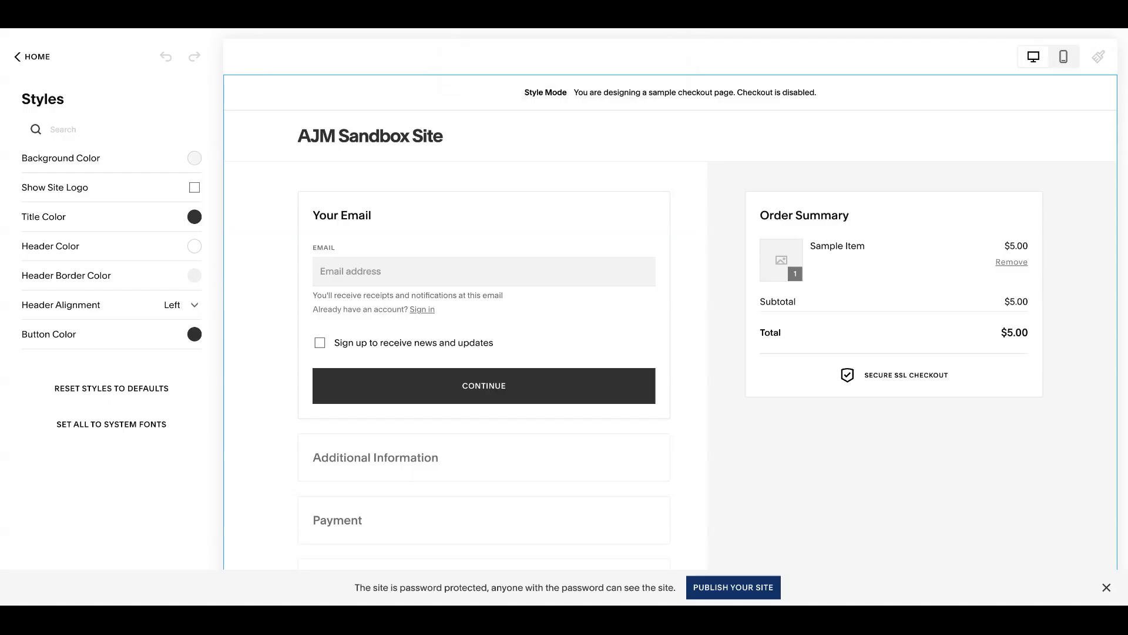
Step: Leave the checkout styles and open Customer Notifications from the Selling Tools
{"action": "left_click", "coordinate": [50, 64]}
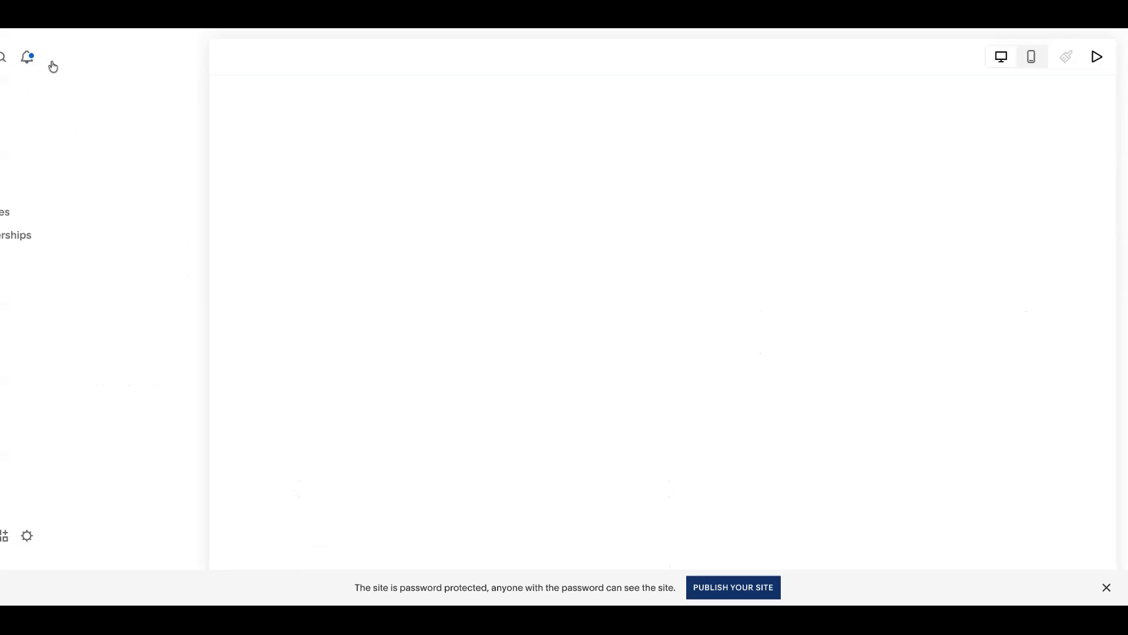
{"action": "left_click", "coordinate": [138, 535]}
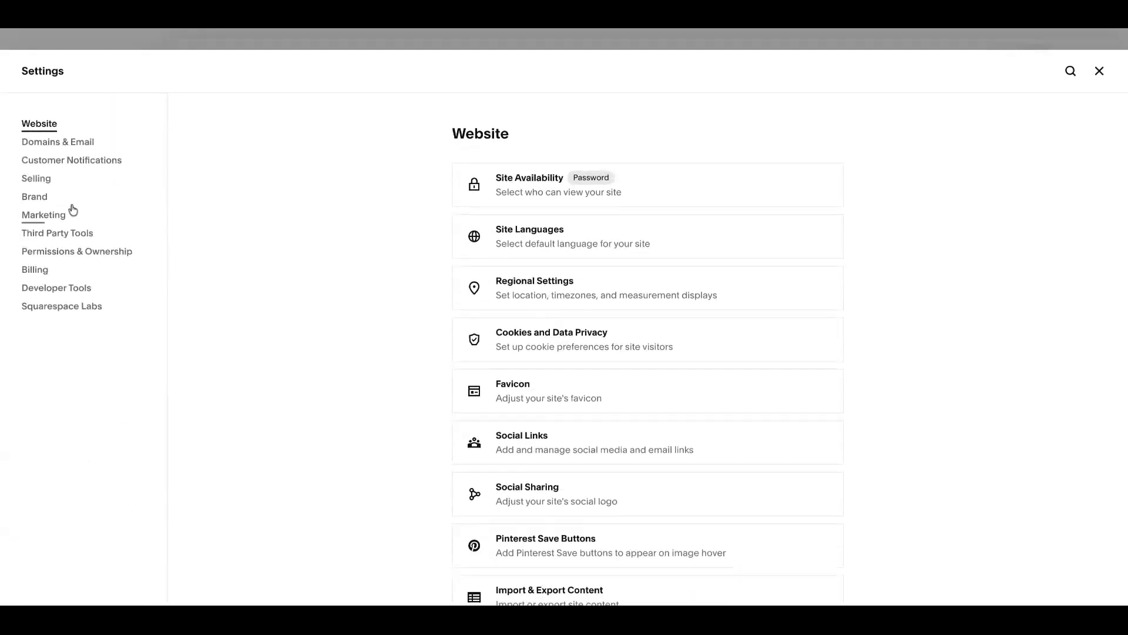
{"action": "left_click", "coordinate": [61, 181]}
{"action": "left_click", "coordinate": [1099, 71]}
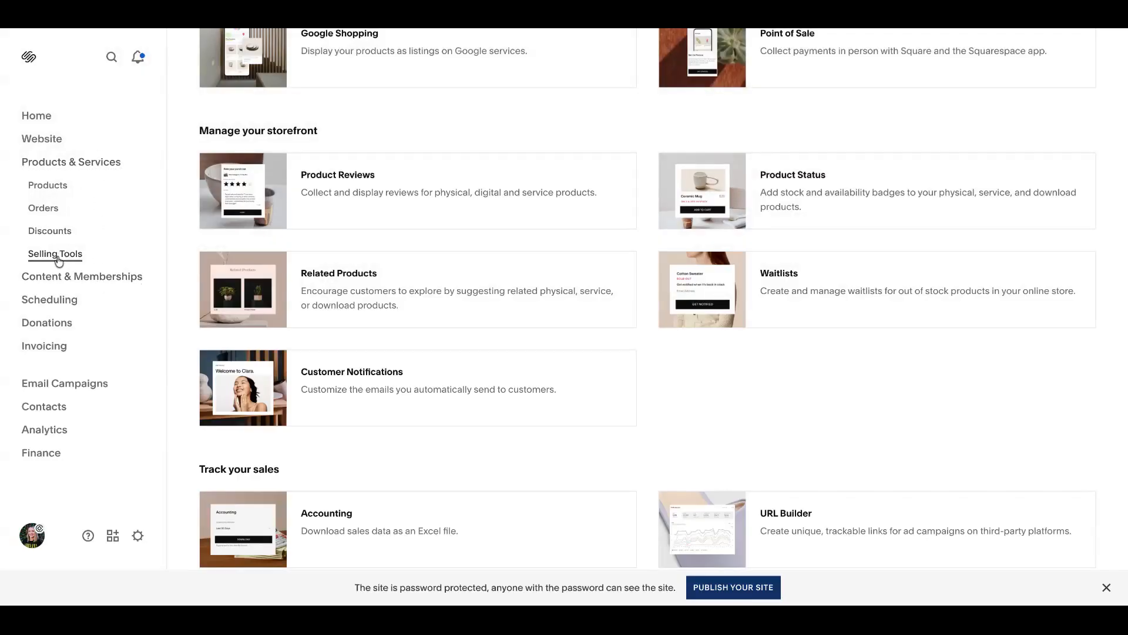
{"action": "left_click", "coordinate": [415, 371]}
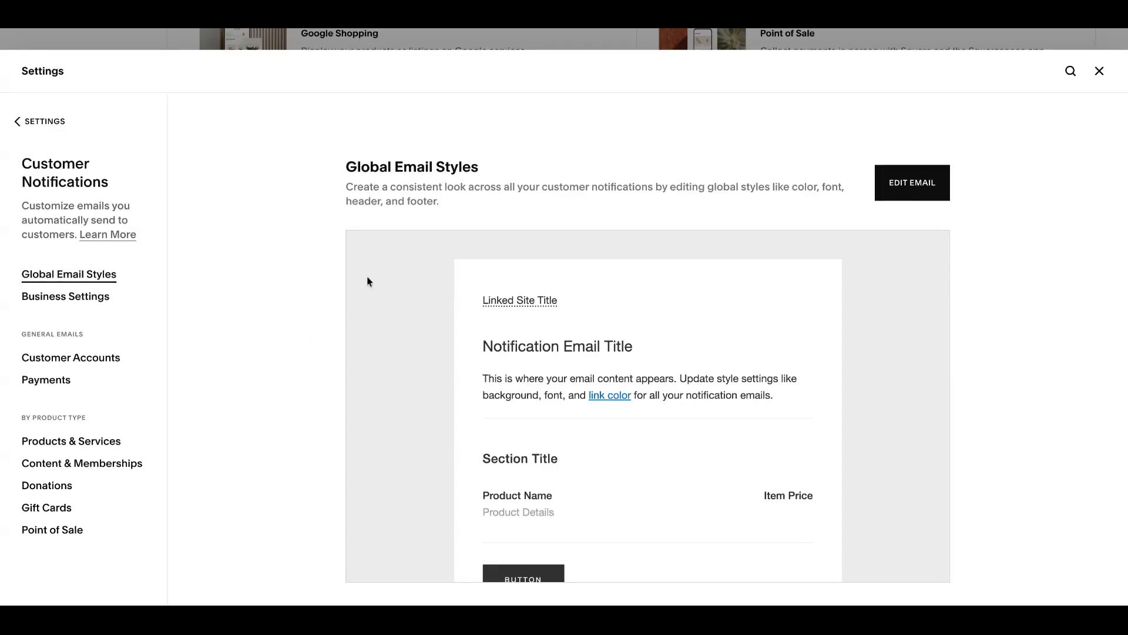
Step: Examine the Global Email Styles preview for customer notifications, including its title and body text
{"action": "scroll", "coordinate": [548, 378], "scroll_direction": "down", "scroll_amount": 3}
{"action": "scroll", "coordinate": [546, 379], "scroll_direction": "up", "scroll_amount": 3}
{"action": "left_click_drag", "start_coordinate": [679, 381], "coordinate": [598, 382]}
{"action": "left_click", "coordinate": [542, 390]}
Step: Open the Products & Services Order Confirmed email for editing and inspect its custom message, heading and site title
{"action": "left_click", "coordinate": [81, 442]}
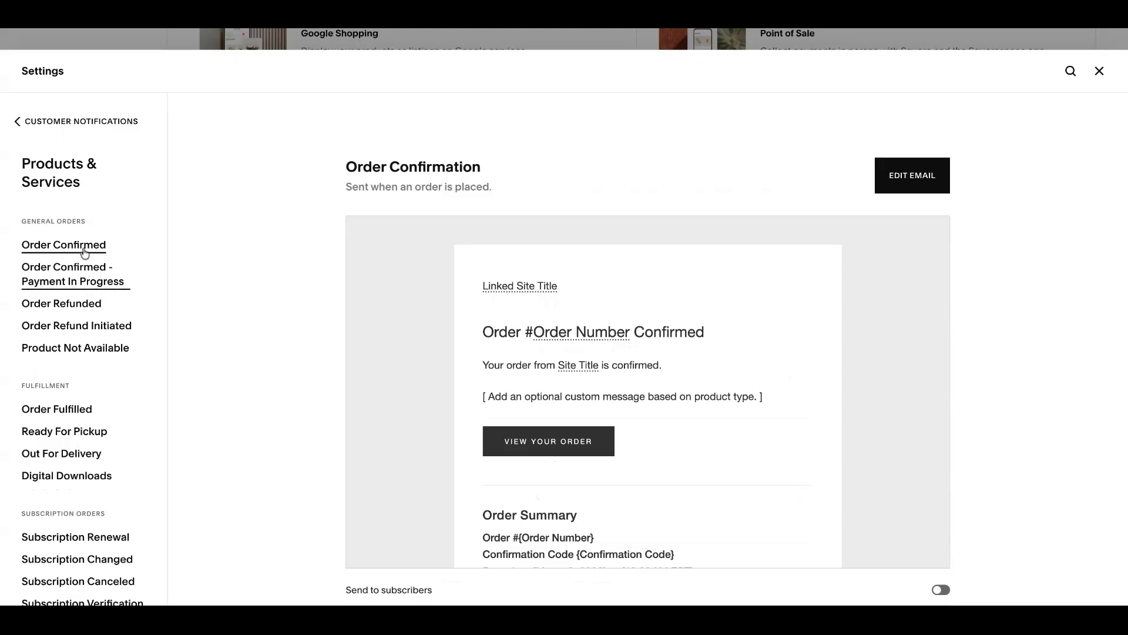
{"action": "left_click", "coordinate": [912, 177]}
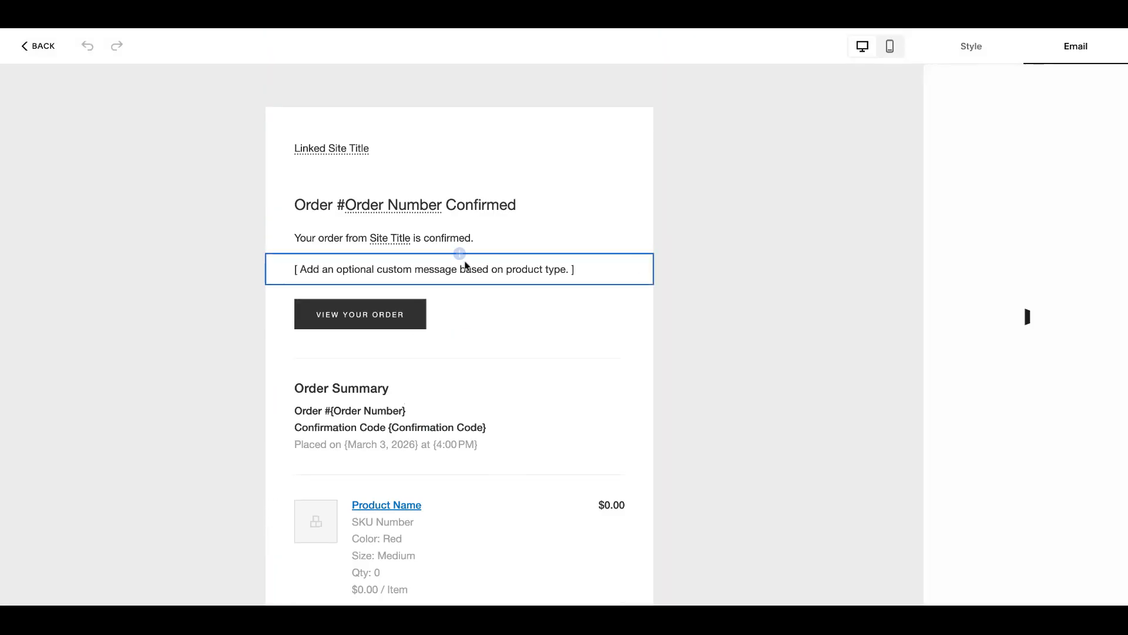
{"action": "left_click", "coordinate": [488, 267]}
{"action": "left_click", "coordinate": [523, 205]}
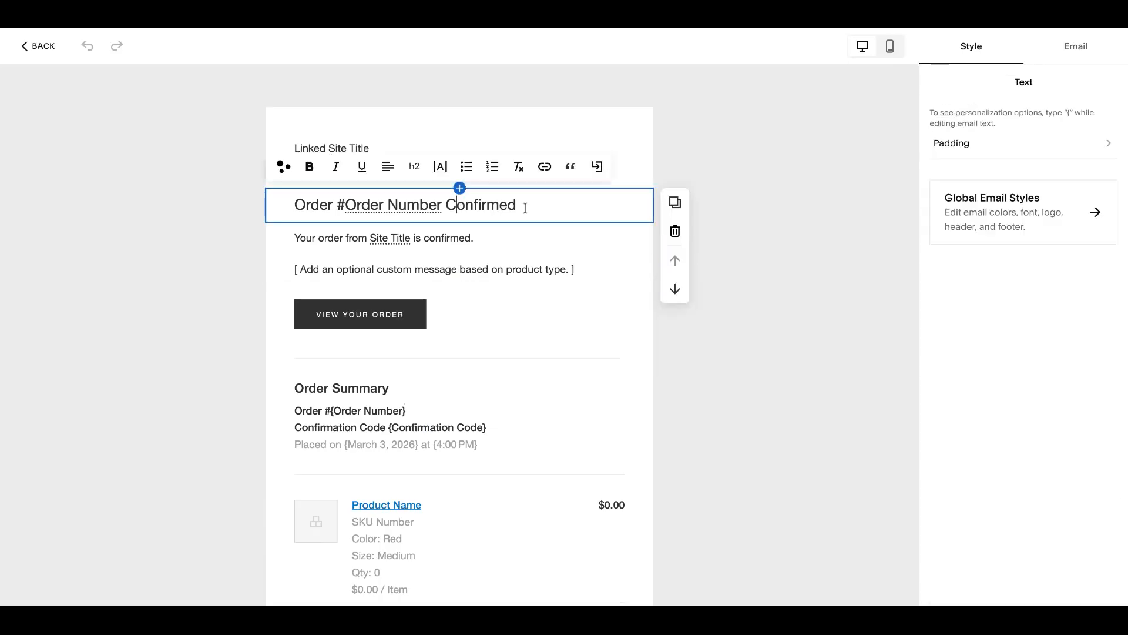
{"action": "left_click", "coordinate": [355, 143]}
{"action": "left_click", "coordinate": [420, 200]}
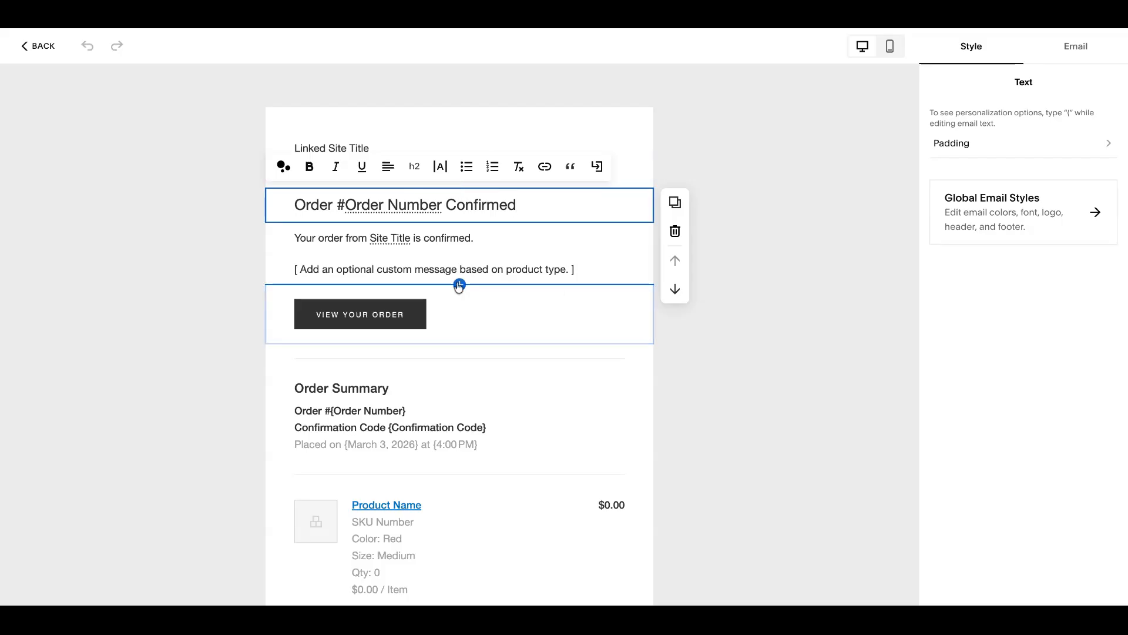
Step: Check which section types can be added below the custom message and review the whole order confirmation email
{"action": "left_click", "coordinate": [460, 285]}
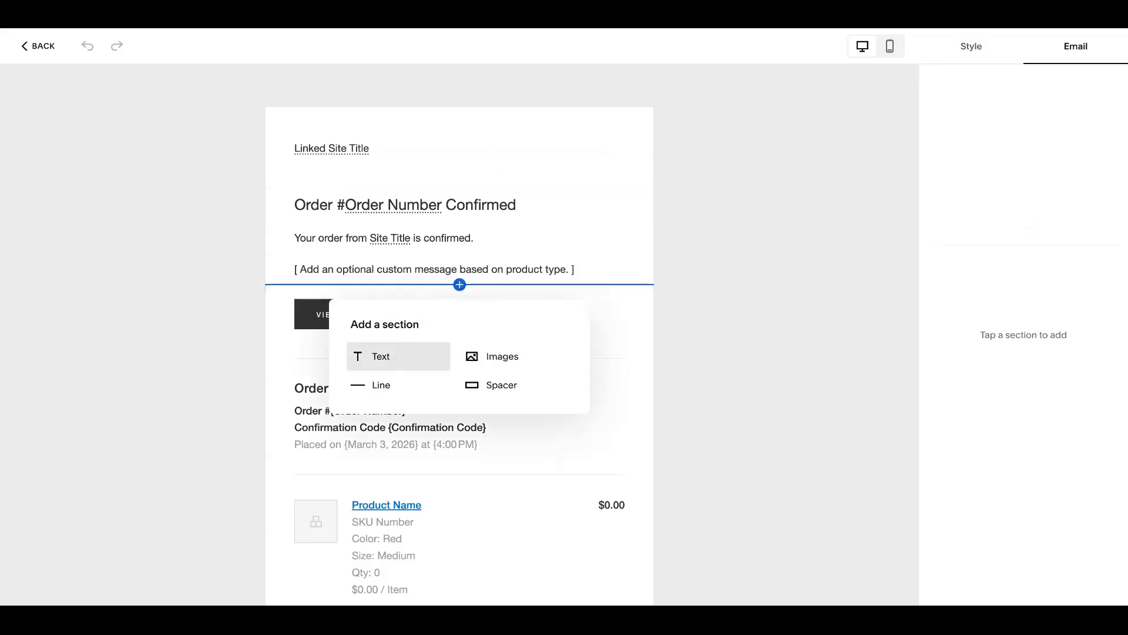
{"action": "left_click", "coordinate": [694, 351]}
{"action": "scroll", "coordinate": [483, 363], "scroll_direction": "down", "scroll_amount": 4}
{"action": "scroll", "coordinate": [483, 367], "scroll_direction": "up", "scroll_amount": 4}
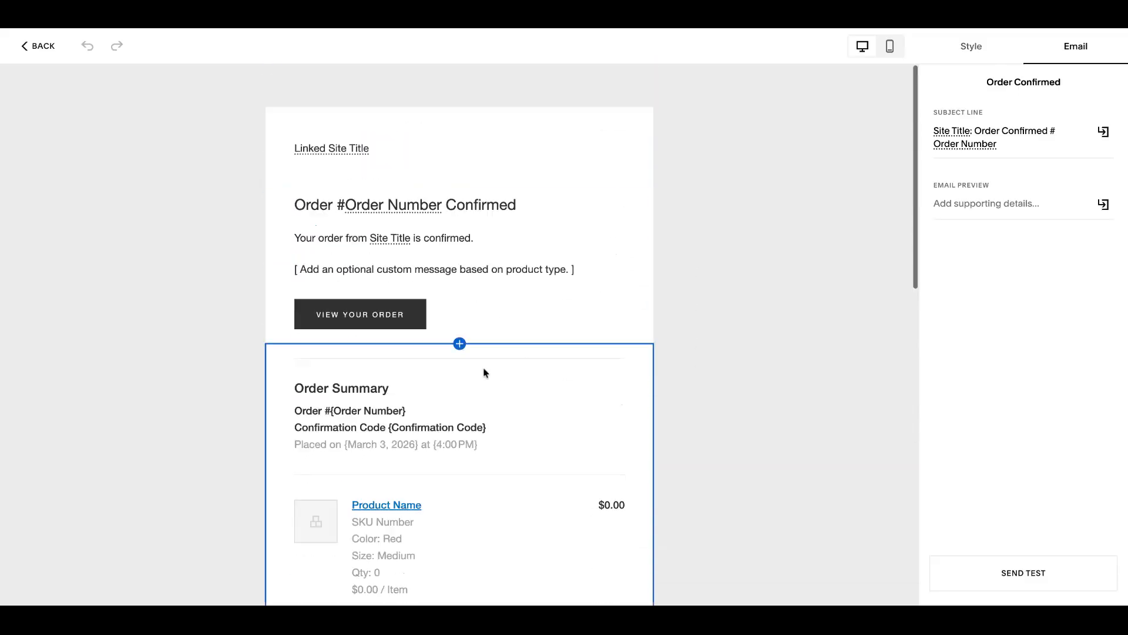
Step: Review the Global Email Styles options from the email editor, and return to Selling Tools
{"action": "left_click", "coordinate": [972, 56]}
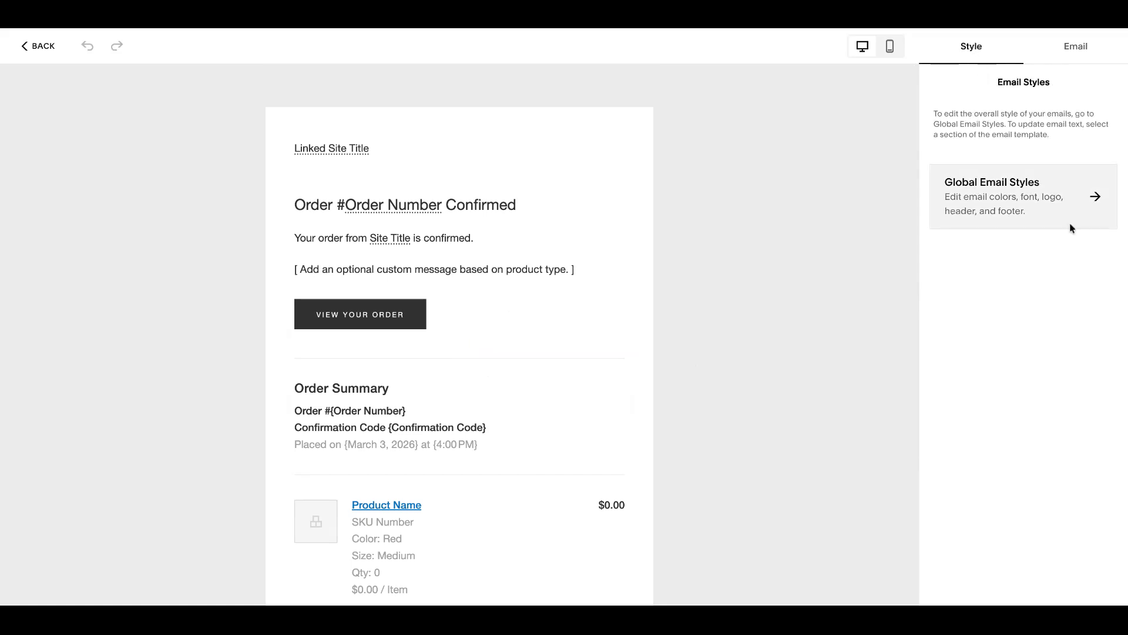
{"action": "left_click", "coordinate": [1059, 200]}
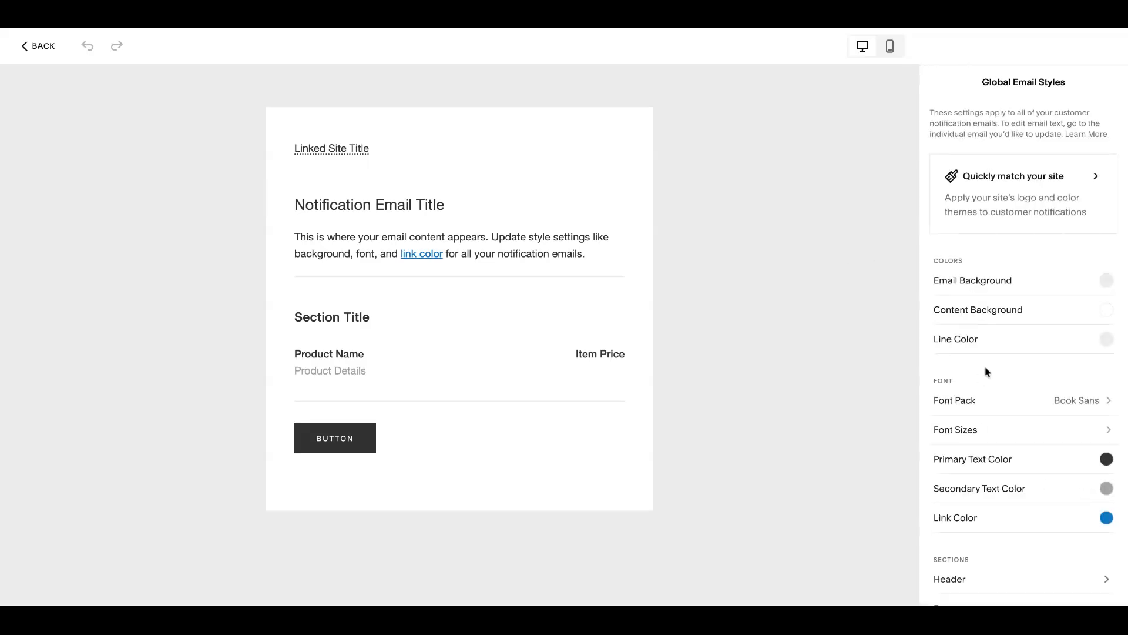
{"action": "left_click", "coordinate": [36, 52]}
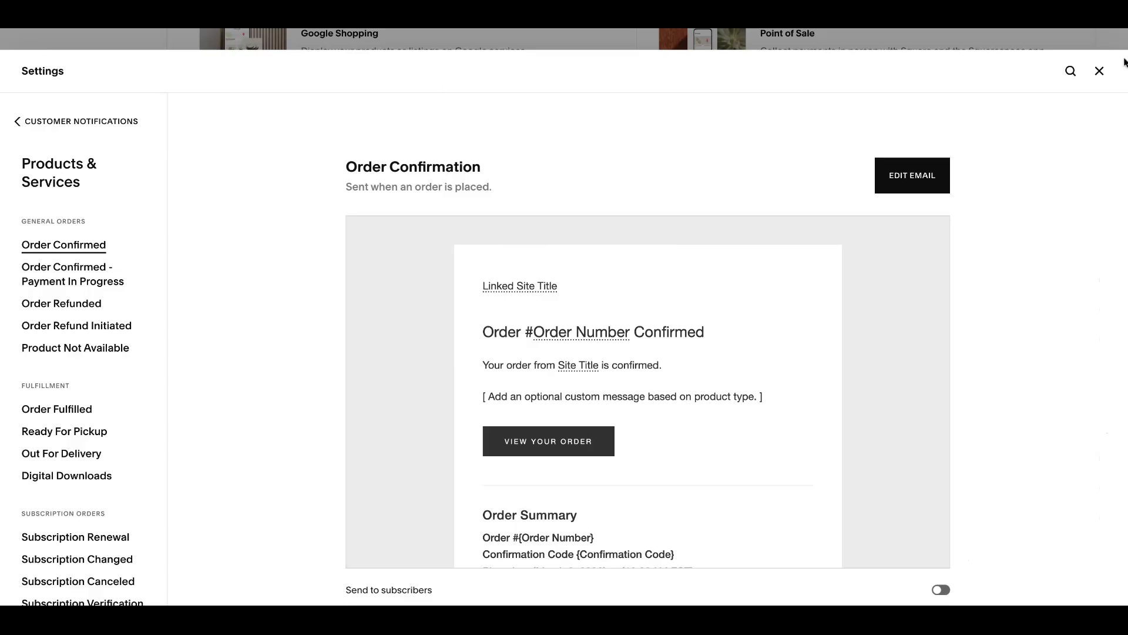
{"action": "left_click", "coordinate": [1099, 70]}
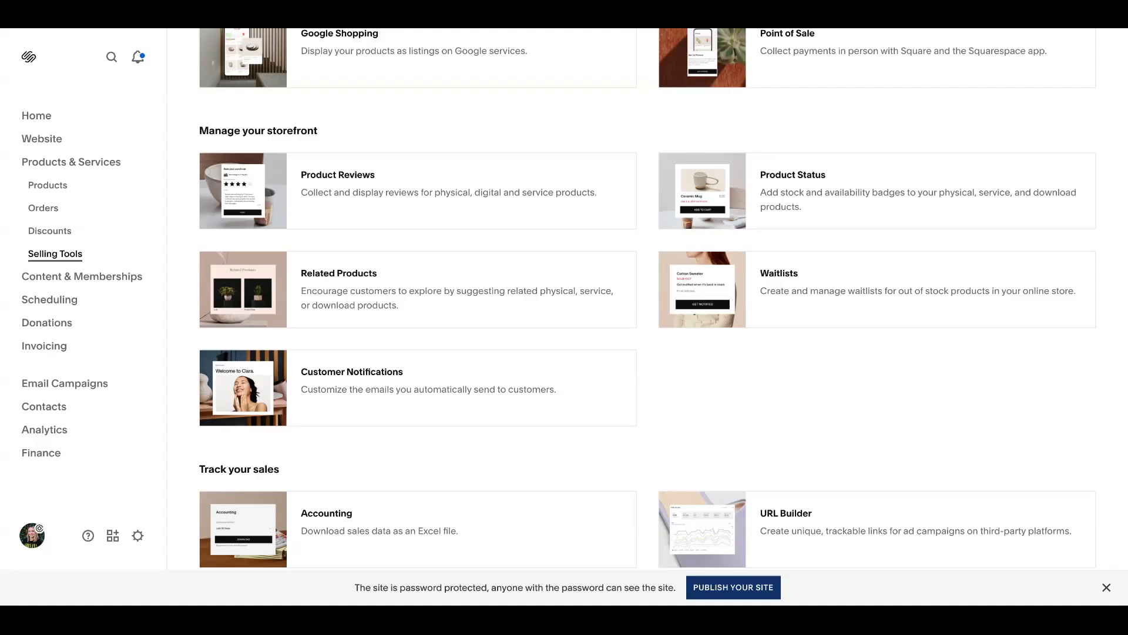
Step: Open the site's Custom CSS editor from the website's Pages area
{"action": "scroll", "coordinate": [451, 96], "scroll_direction": "up", "scroll_amount": 5}
{"action": "left_click", "coordinate": [80, 138]}
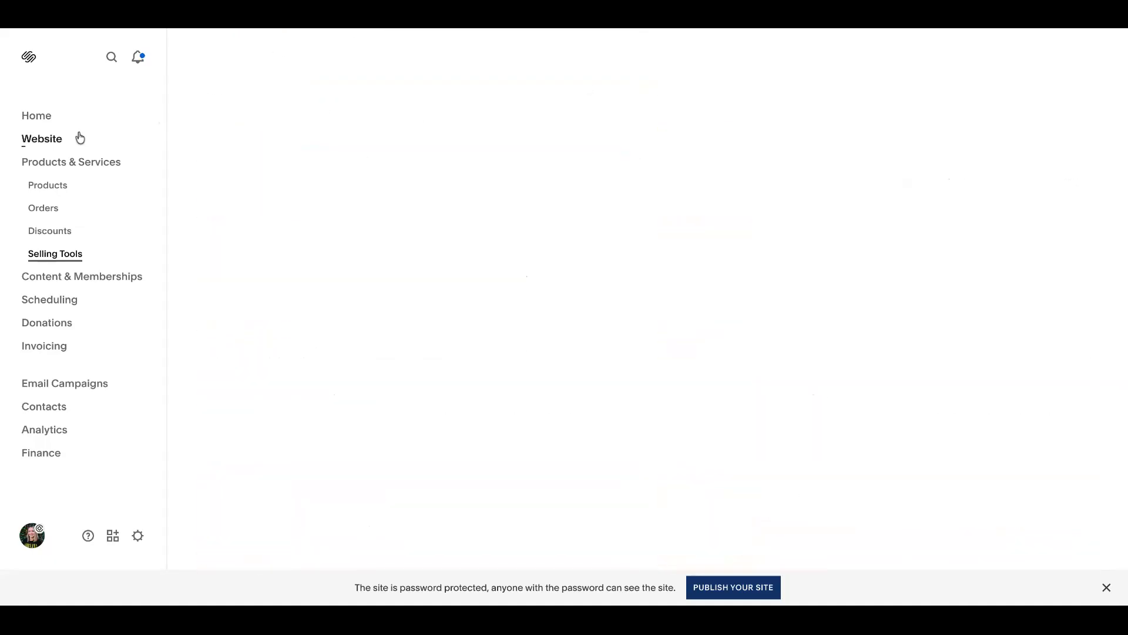
{"action": "left_click", "coordinate": [61, 164]}
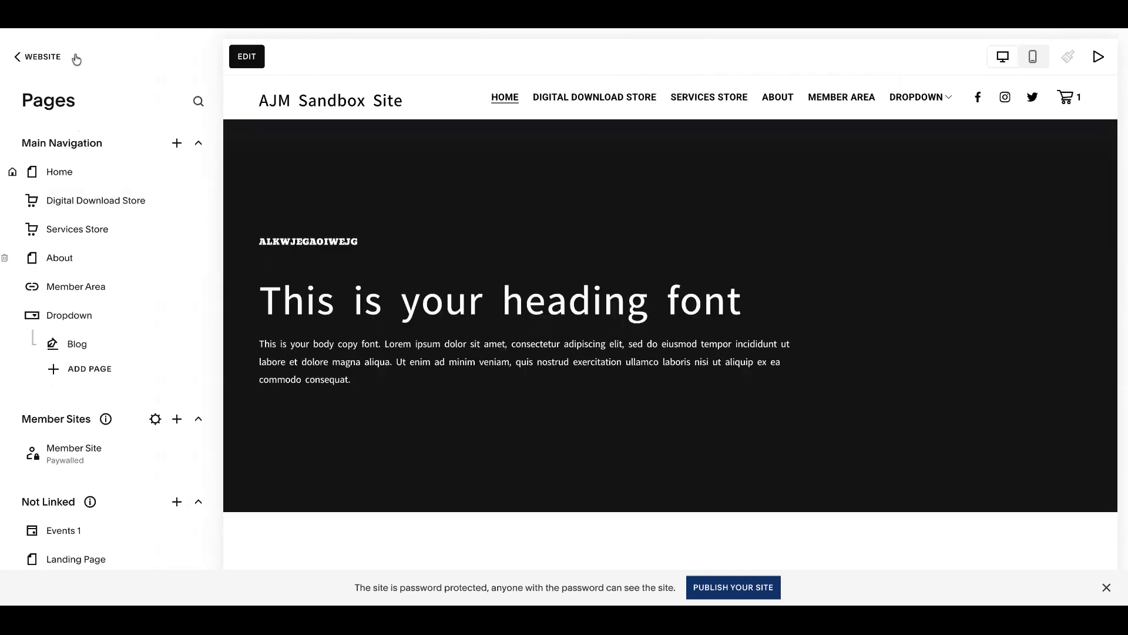
{"action": "scroll", "coordinate": [104, 395], "scroll_direction": "down", "scroll_amount": 6}
{"action": "left_click", "coordinate": [107, 487]}
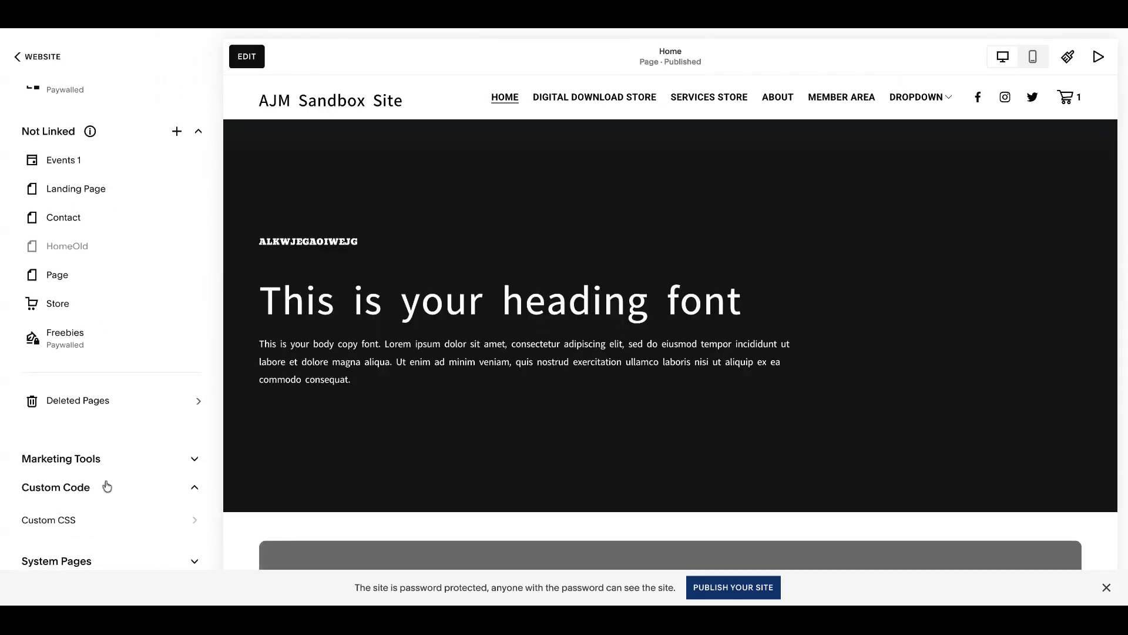
{"action": "left_click", "coordinate": [98, 471]}
Step: Replace the existing Custom CSS with header rules that set the cart icon fill and cart number color to #7cccbd !important
{"action": "left_click_drag", "start_coordinate": [164, 433], "coordinate": [28, 279]}
{"action": "key", "text": "BackSpace"}
{"action": "left_click", "coordinate": [102, 256]}
{"action": "key", "text": "BackSpace"}
{"action": "type", "text": "// change cart color // .header-actions .icon--cart svg { fill: #7cccbd !important; }  // change cart number color // .header-actions .icon--cart .icon-cart-quantity { color: #7cccbd !important; }"}
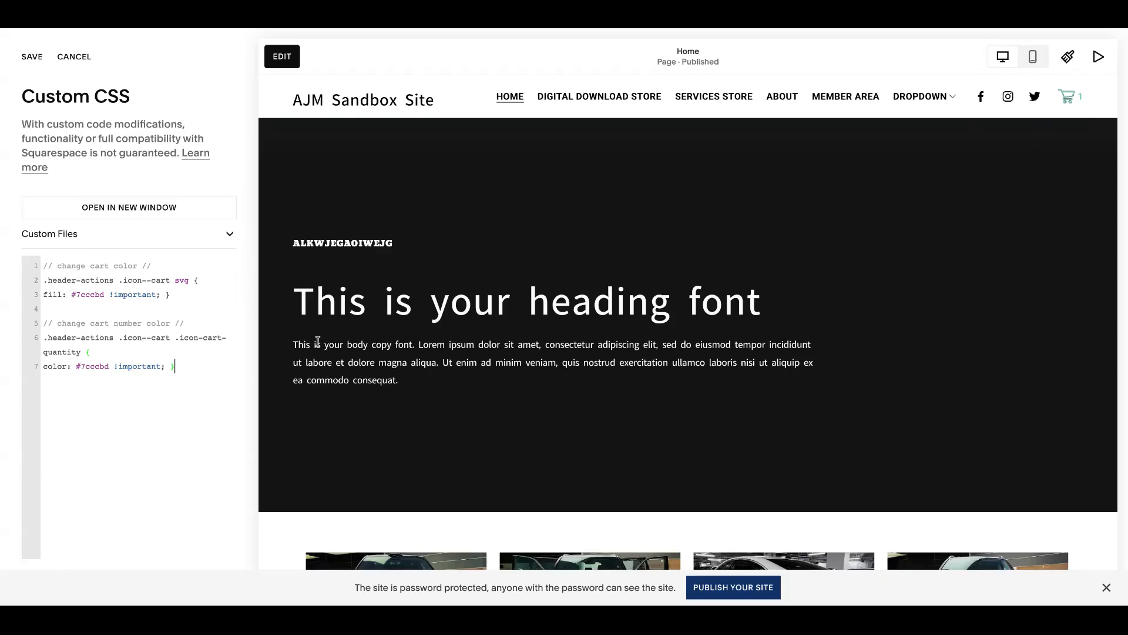
{"action": "left_click", "coordinate": [167, 316]}
{"action": "left_click_drag", "start_coordinate": [109, 367], "coordinate": [85, 368]}
{"action": "left_click", "coordinate": [91, 309]}
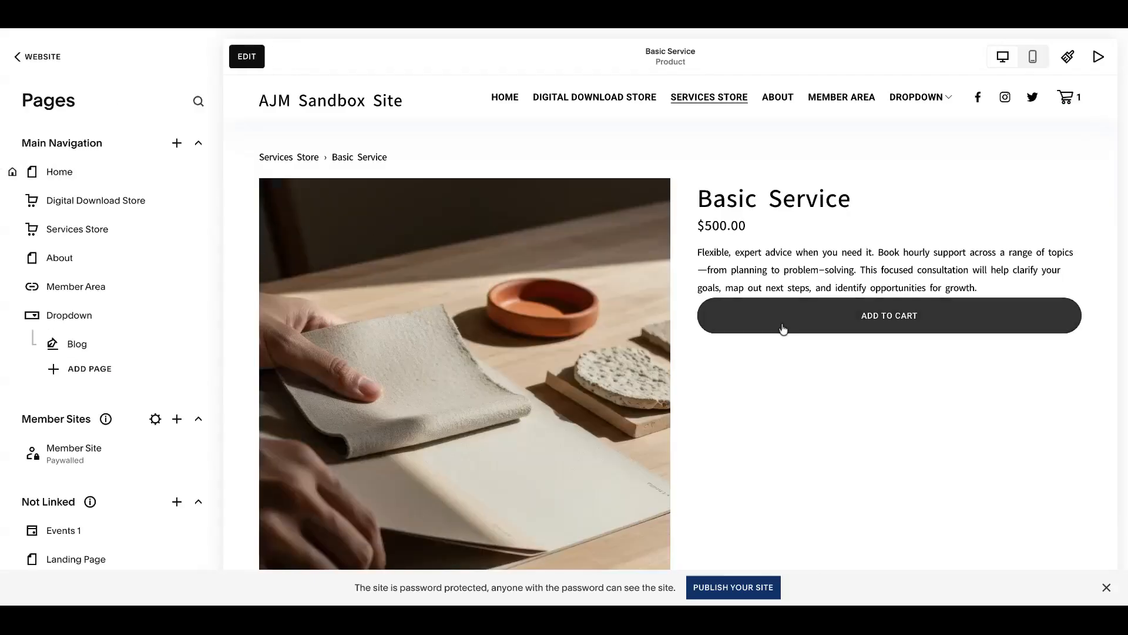
Step: Review the Basic Service product page and open the shopping cart page from the site header
{"action": "scroll", "coordinate": [766, 321], "scroll_direction": "down", "scroll_amount": 1}
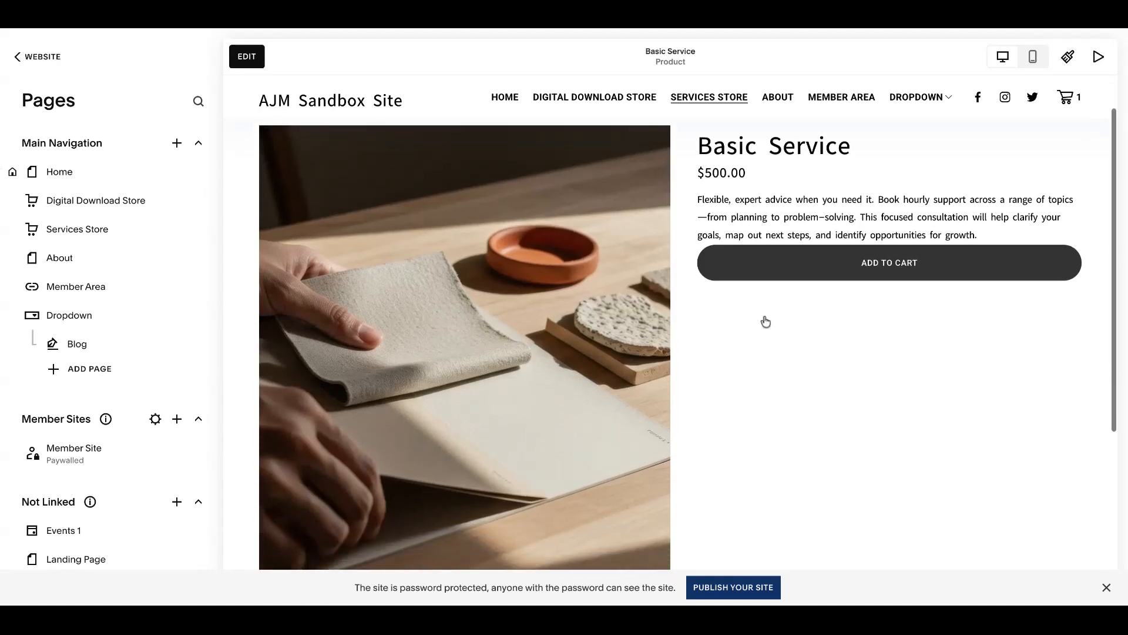
{"action": "scroll", "coordinate": [763, 320], "scroll_direction": "up", "scroll_amount": 1}
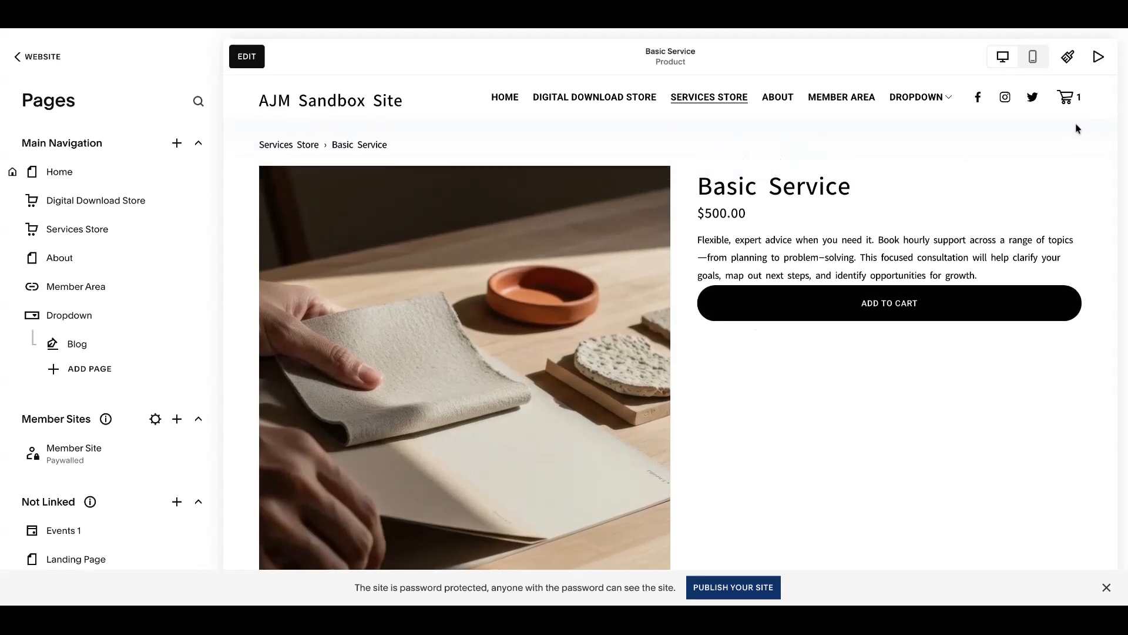
{"action": "left_click", "coordinate": [1067, 100]}
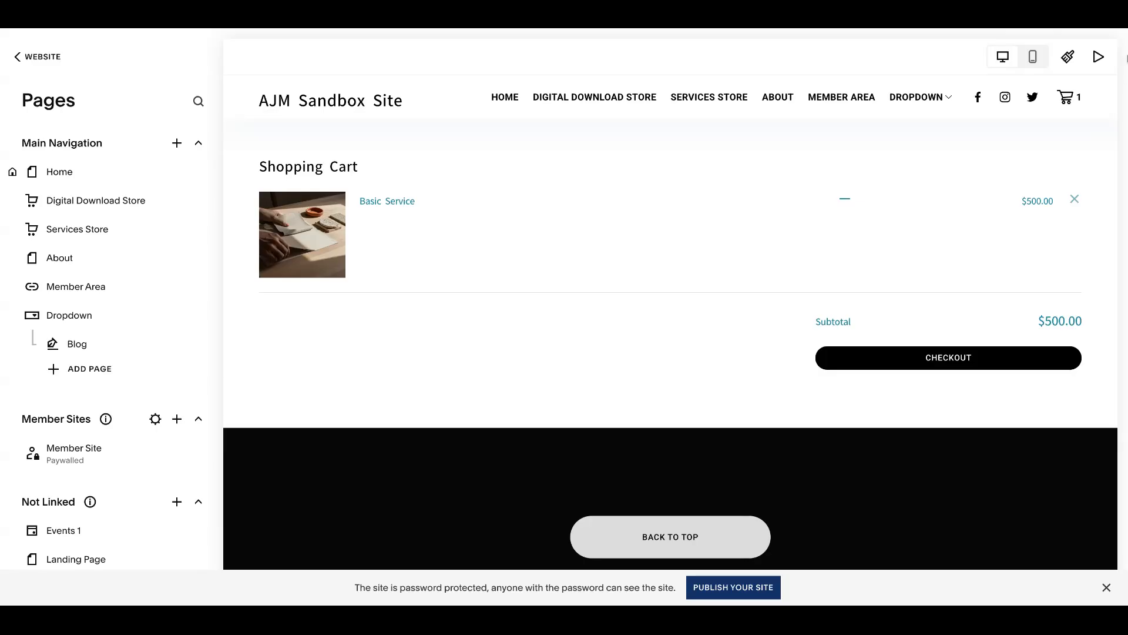
Step: Open the site's Custom CSS editor alongside the shopping cart page
{"action": "scroll", "coordinate": [100, 294], "scroll_direction": "down", "scroll_amount": 7}
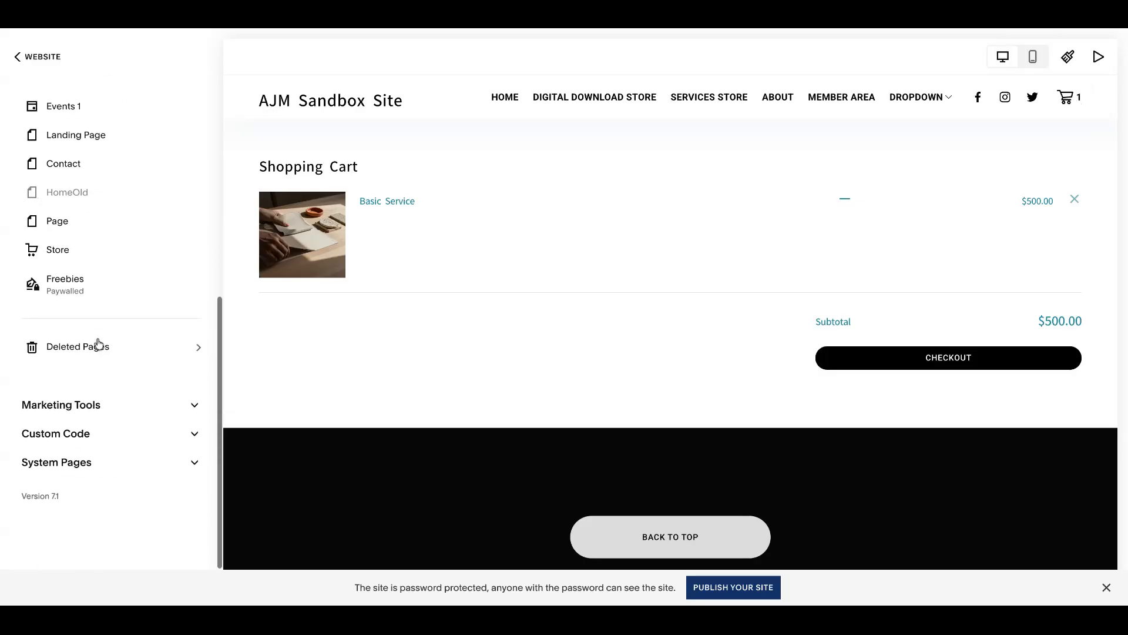
{"action": "left_click", "coordinate": [106, 483]}
{"action": "left_click", "coordinate": [100, 472]}
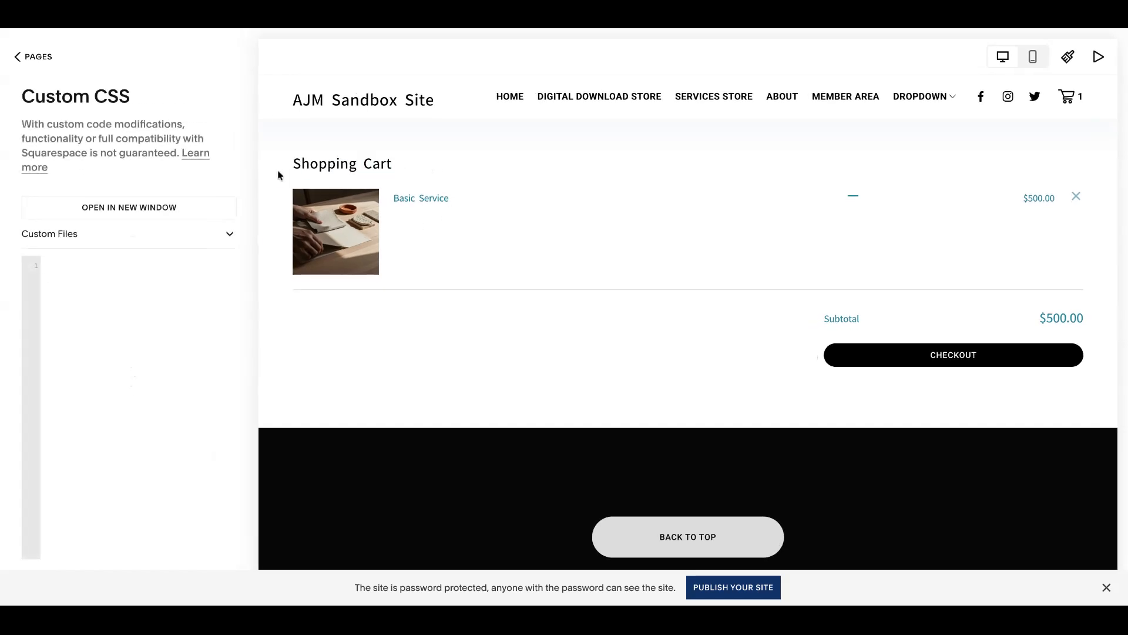
Step: Add Custom CSS that hides the .cart-title text at 0px and shows "YOUR NEW TEXT HERE." after it at 27px
{"action": "left_click_drag", "start_coordinate": [405, 165], "coordinate": [296, 167]}
{"action": "left_click", "coordinate": [368, 157]}
{"action": "left_click", "coordinate": [164, 301]}
{"action": "type", "text": "// hide old text // .cart-title { display: hidden !important; font-size: 0px !important;}  // add new text // .cart-title:after { display: visible; text-transform: capitalize !important; content: \"YOUR NEW TEXT HERE.\"; font-size: 27px; }"}
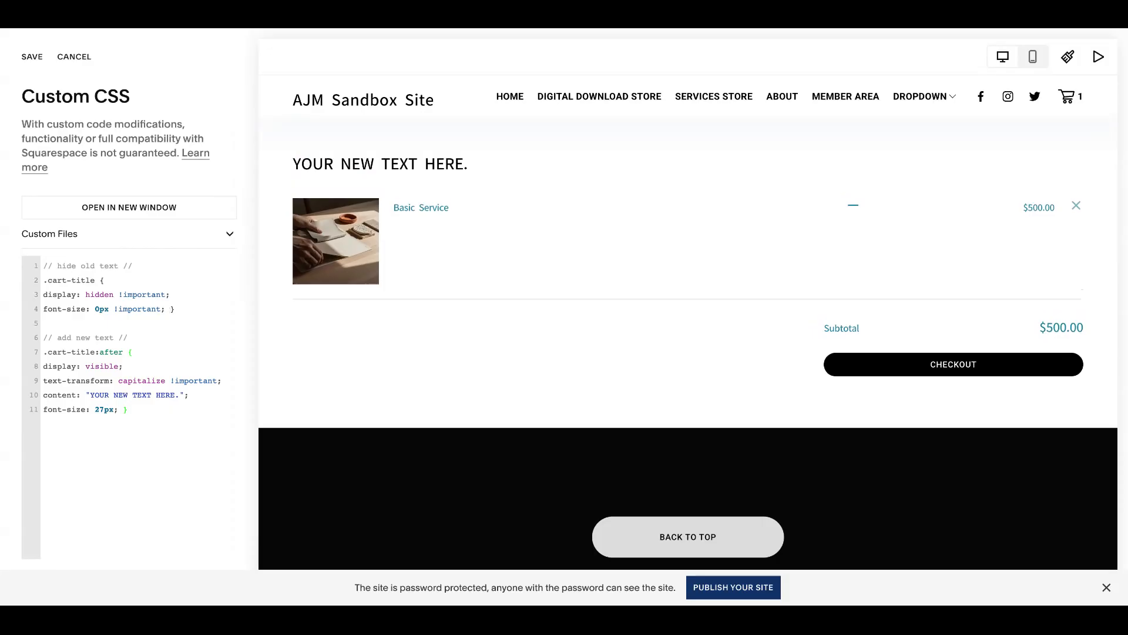
Step: Set the cart title's replacement content in the CSS to "TIME TO CHECK OUT"
{"action": "left_click_drag", "start_coordinate": [178, 394], "coordinate": [91, 398]}
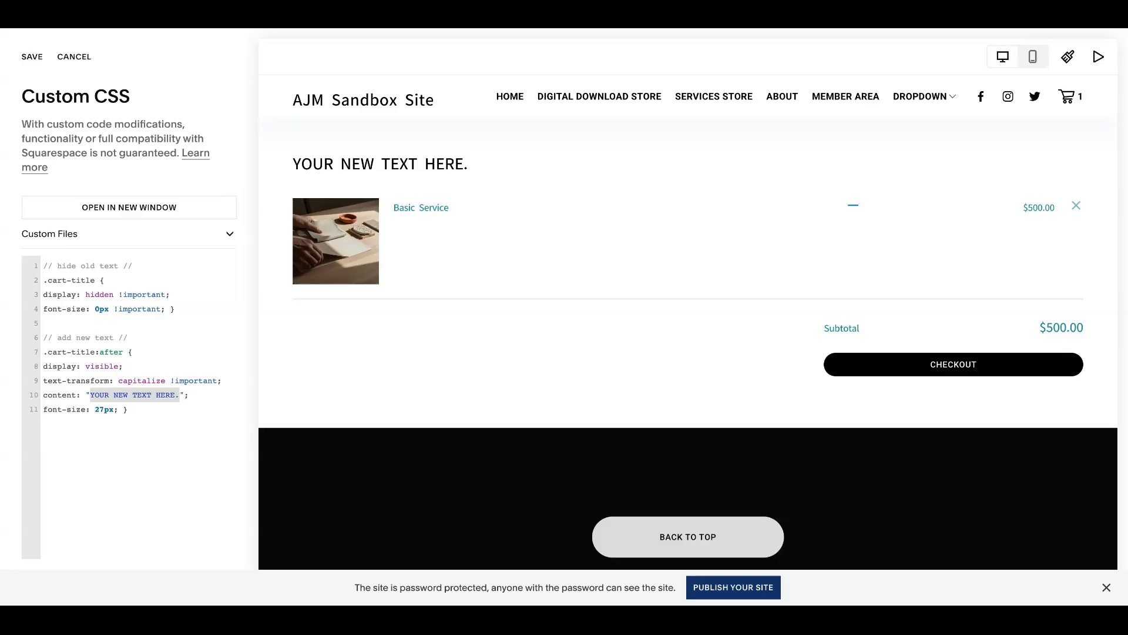
{"action": "type", "text": "TIME TO CHECK OUT"}
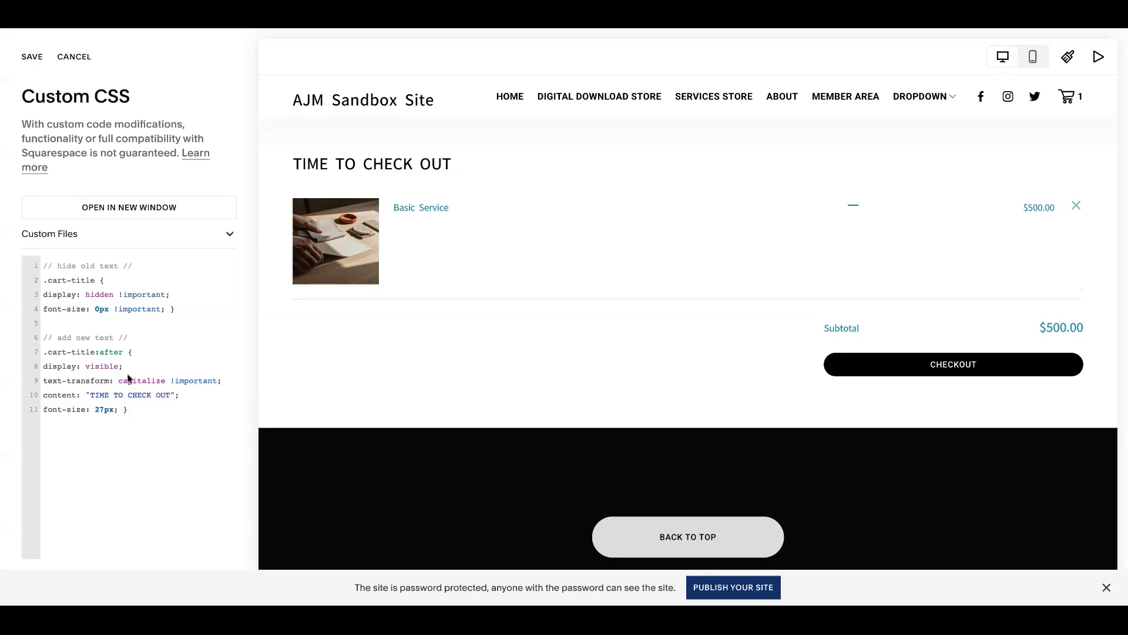
Step: Examine the "hide old text" and "add new text" blocks of the cart title CSS, including the content line
{"action": "left_click", "coordinate": [152, 309]}
{"action": "left_click_drag", "start_coordinate": [195, 310], "coordinate": [35, 266]}
{"action": "left_click", "coordinate": [157, 310]}
{"action": "left_click_drag", "start_coordinate": [153, 413], "coordinate": [12, 343]}
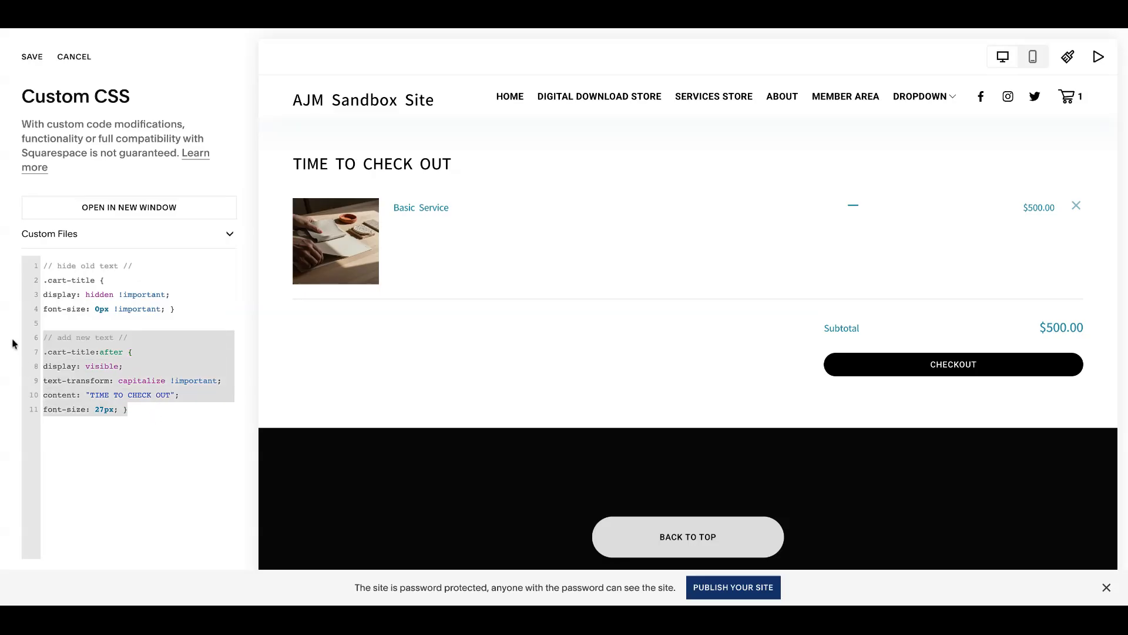
{"action": "left_click", "coordinate": [162, 409]}
{"action": "left_click_drag", "start_coordinate": [170, 398], "coordinate": [92, 403]}
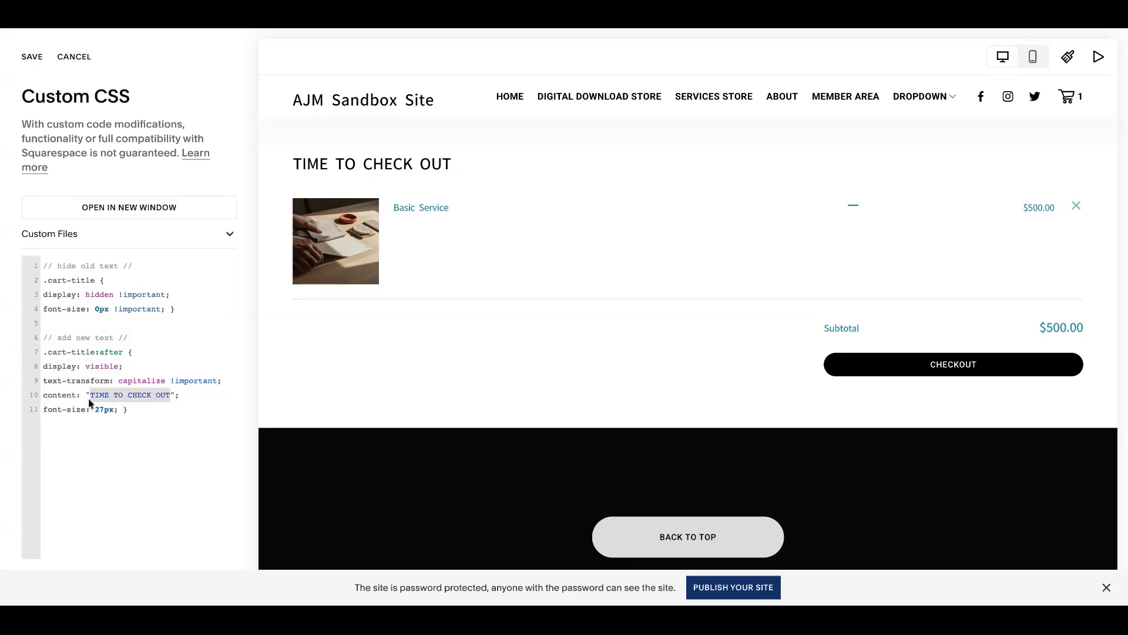
{"action": "left_click", "coordinate": [144, 411]}
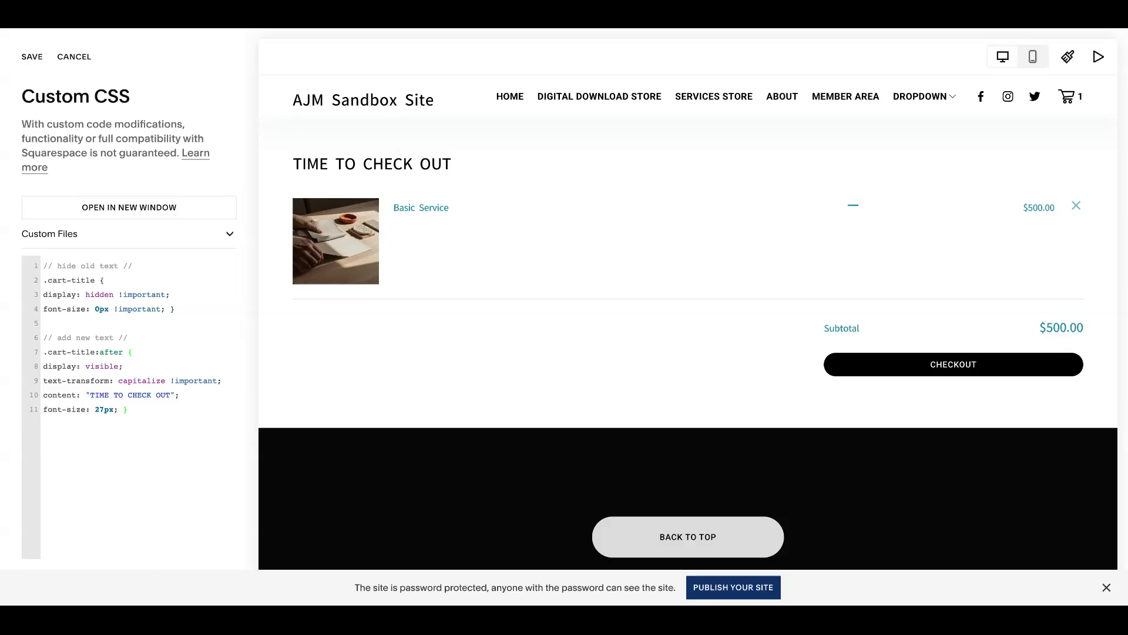
Step: Clear all Custom CSS and remove the Basic Service item from the shopping cart
{"action": "key", "text": "ctrl+a"}
{"action": "key", "text": "BackSpace"}
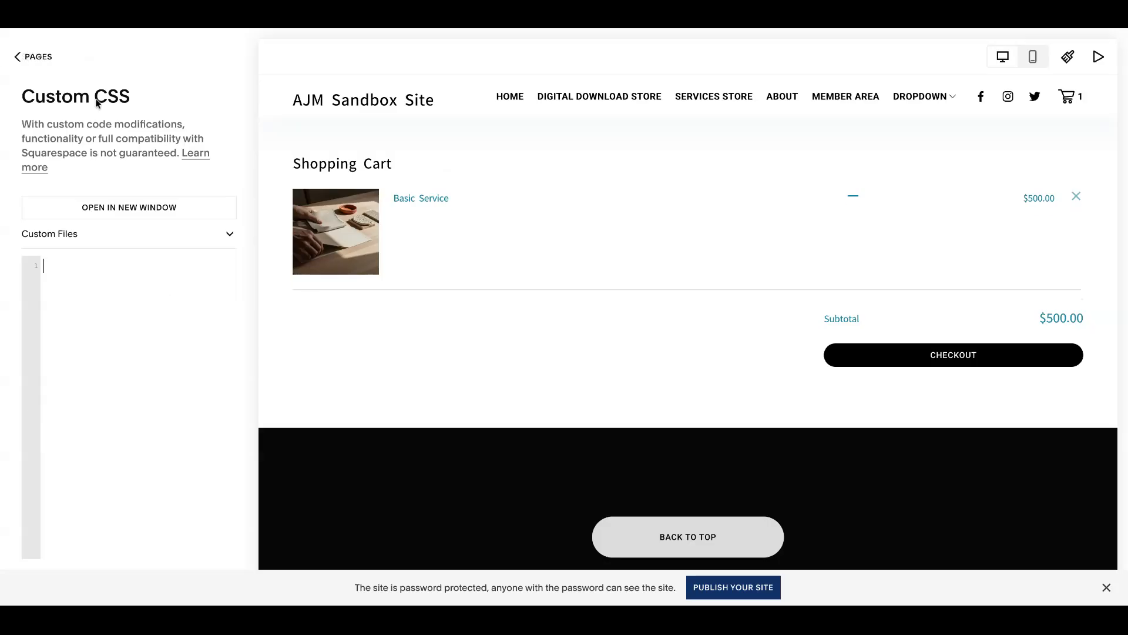
{"action": "left_click", "coordinate": [1075, 195]}
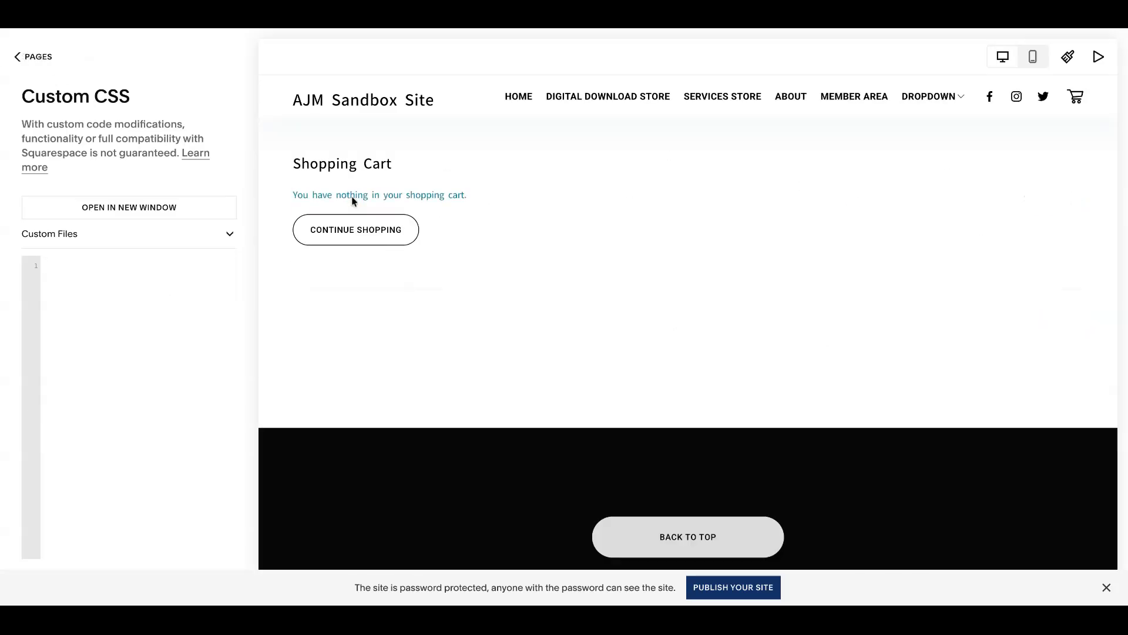
Step: Add Custom CSS that hides the .empty-message text at 0px and shows "YOUR NEW TEXT HERE" after it at 15px
{"action": "left_click_drag", "start_coordinate": [390, 162], "coordinate": [245, 165]}
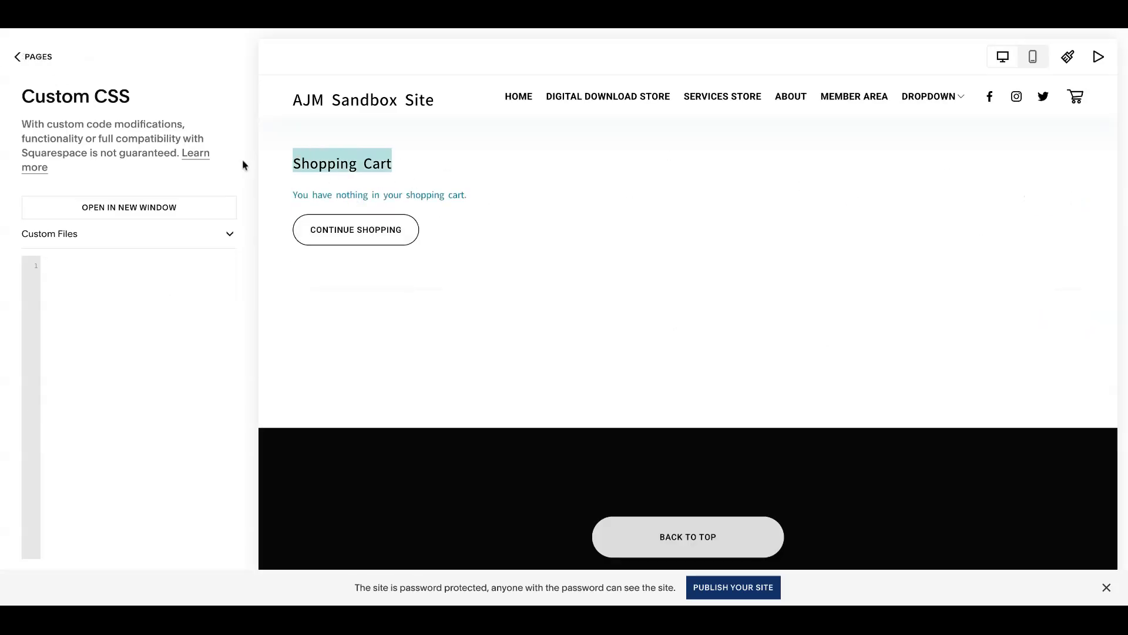
{"action": "left_click", "coordinate": [387, 163]}
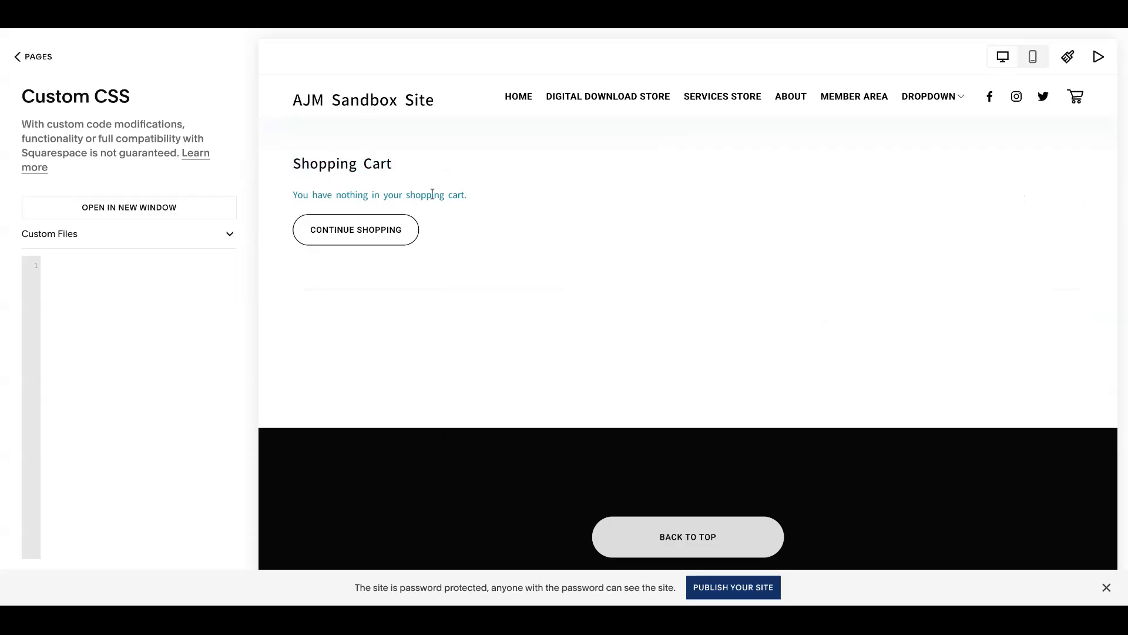
{"action": "left_click_drag", "start_coordinate": [469, 197], "coordinate": [264, 198]}
{"action": "type", "text": "// hide old text // .empty-message { display: hidden !important; font-size: 0px !important; }  // add new text // .empty-message:after { content: \"YOUR NEW TEXT HERE\"; font-size: 15px; }"}
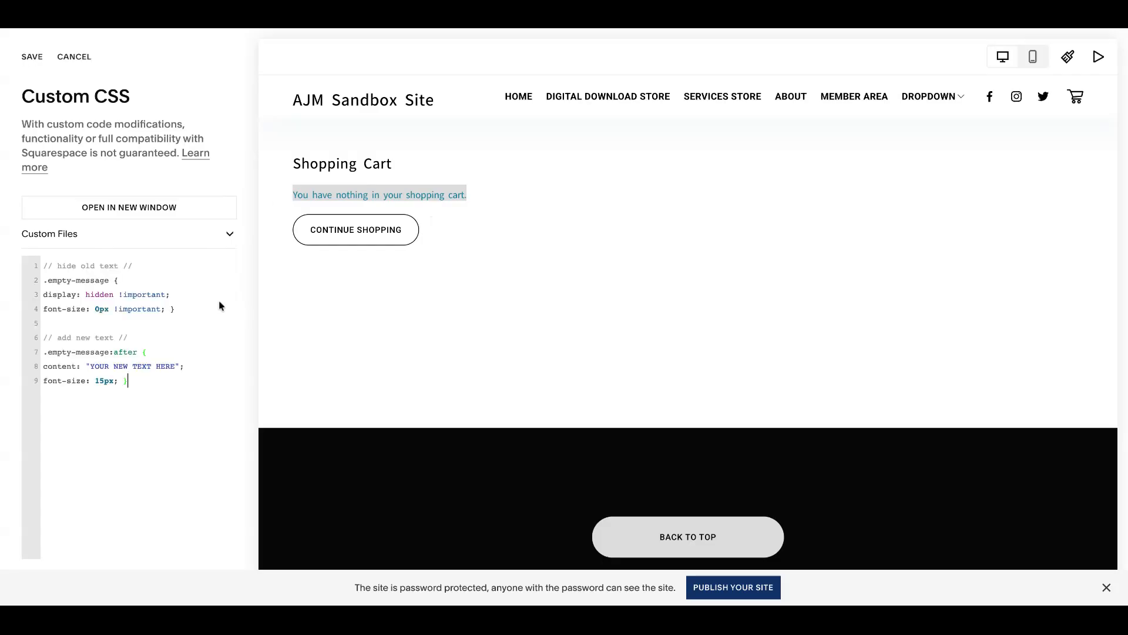
{"action": "left_click", "coordinate": [219, 300]}
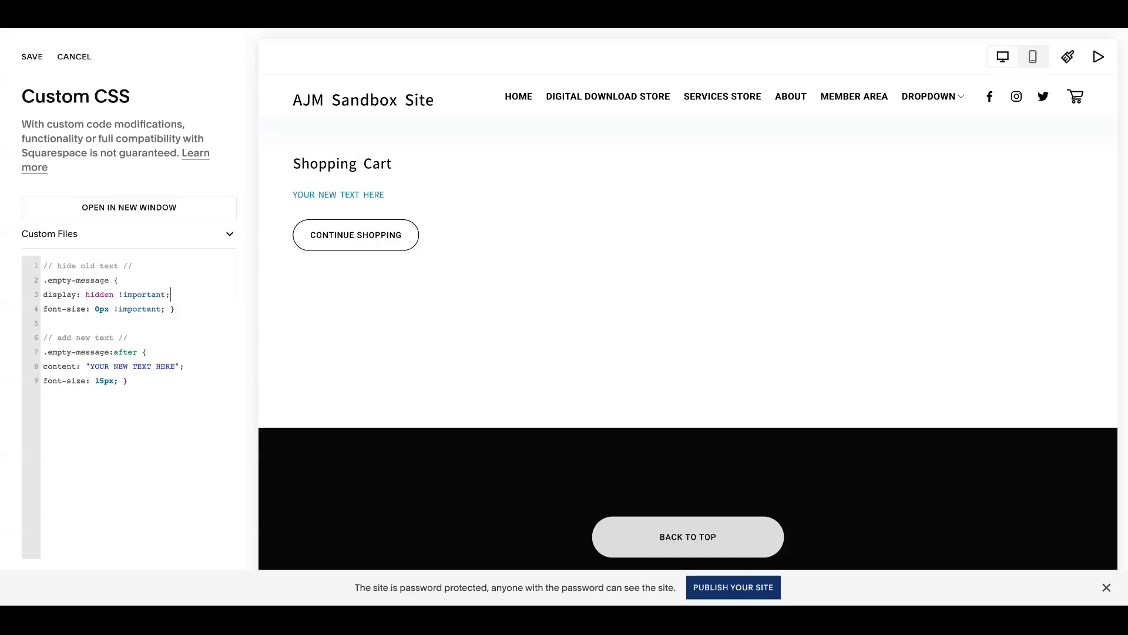
Step: Examine the placeholder content text in the .empty-message:after rule
{"action": "left_click_drag", "start_coordinate": [175, 366], "coordinate": [91, 368]}
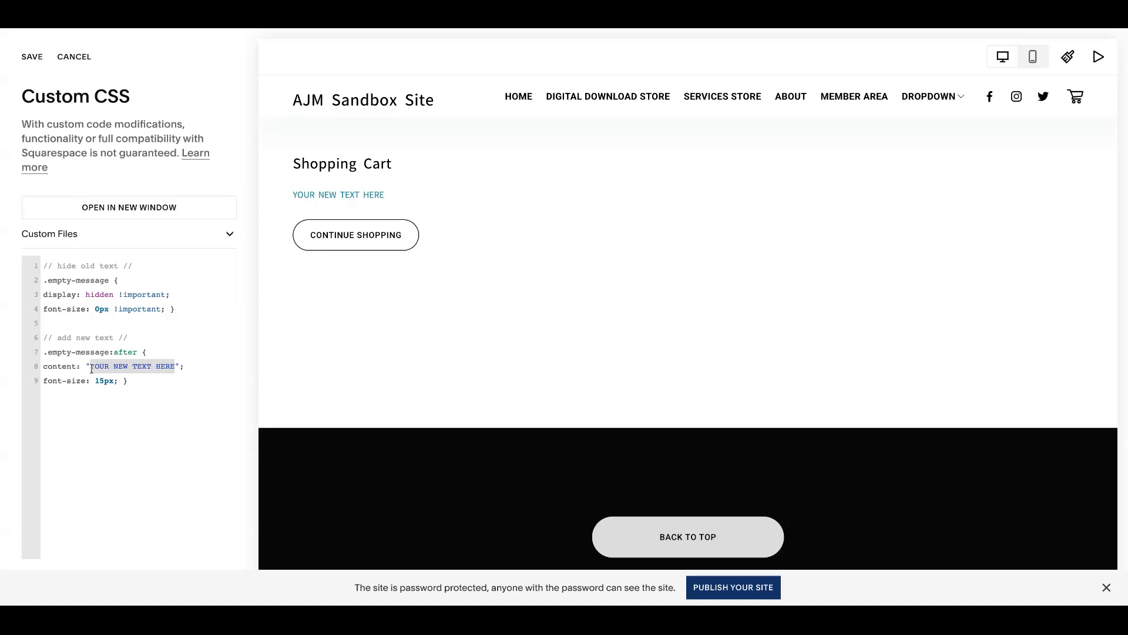
{"action": "left_click", "coordinate": [177, 381]}
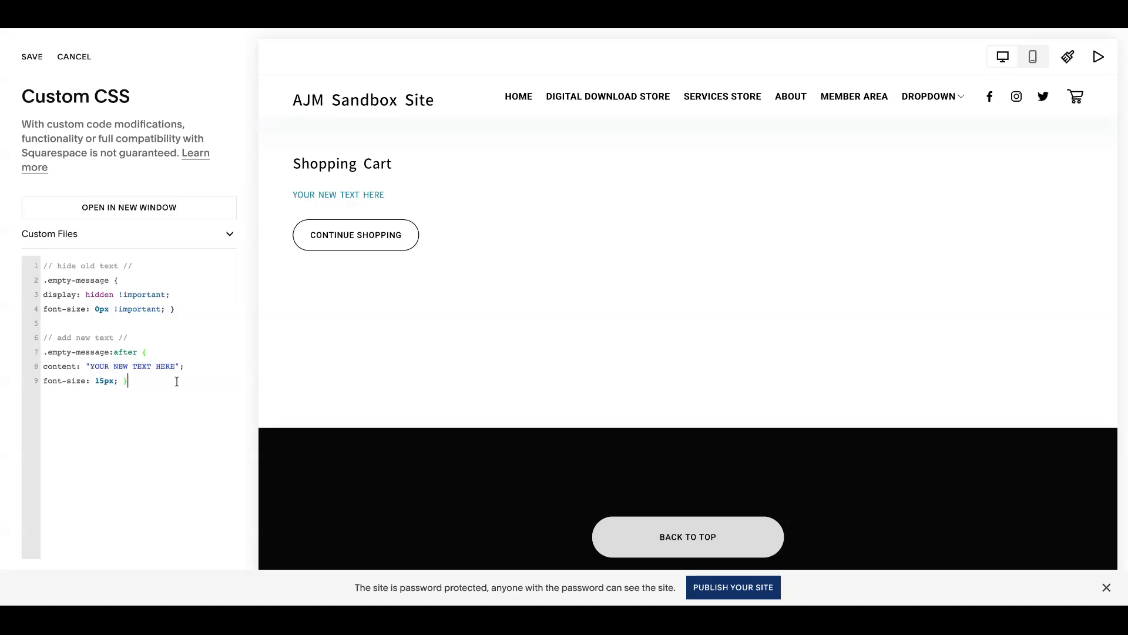
{"action": "left_click_drag", "start_coordinate": [175, 366], "coordinate": [121, 369]}
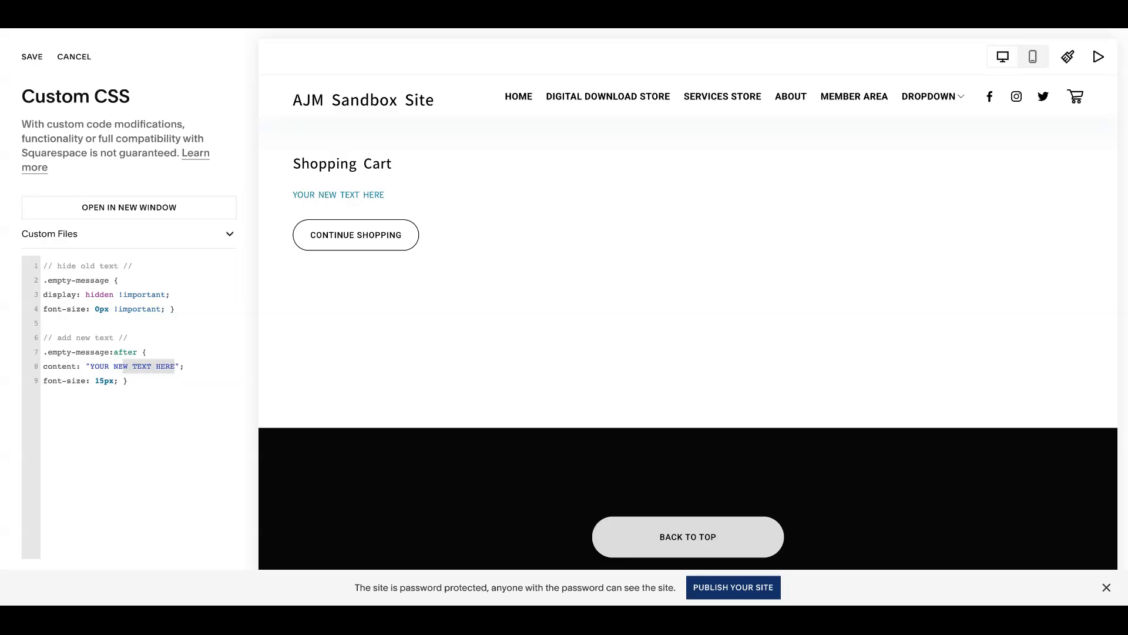
{"action": "left_click", "coordinate": [143, 381]}
{"action": "left_click_drag", "start_coordinate": [175, 366], "coordinate": [90, 367]}
{"action": "left_click", "coordinate": [175, 368]}
{"action": "left_click_drag", "start_coordinate": [174, 366], "coordinate": [89, 367]}
Step: Replace all Custom CSS with a body#cart rule that sets the cart page background to #7cccbd
{"action": "left_click", "coordinate": [159, 380]}
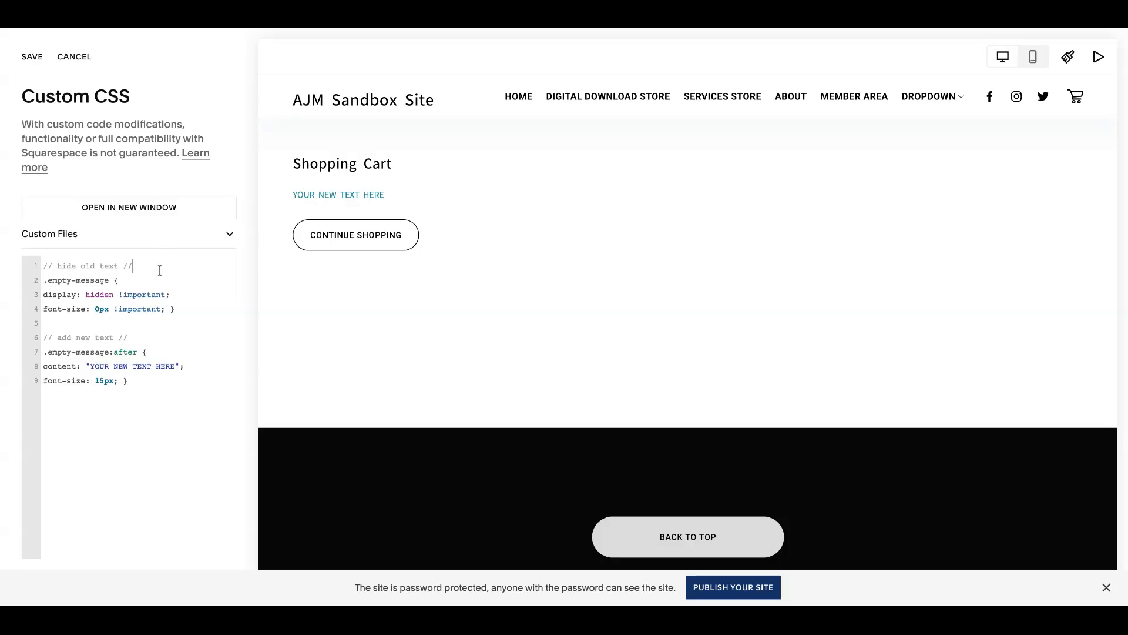
{"action": "key", "text": "ctrl+a"}
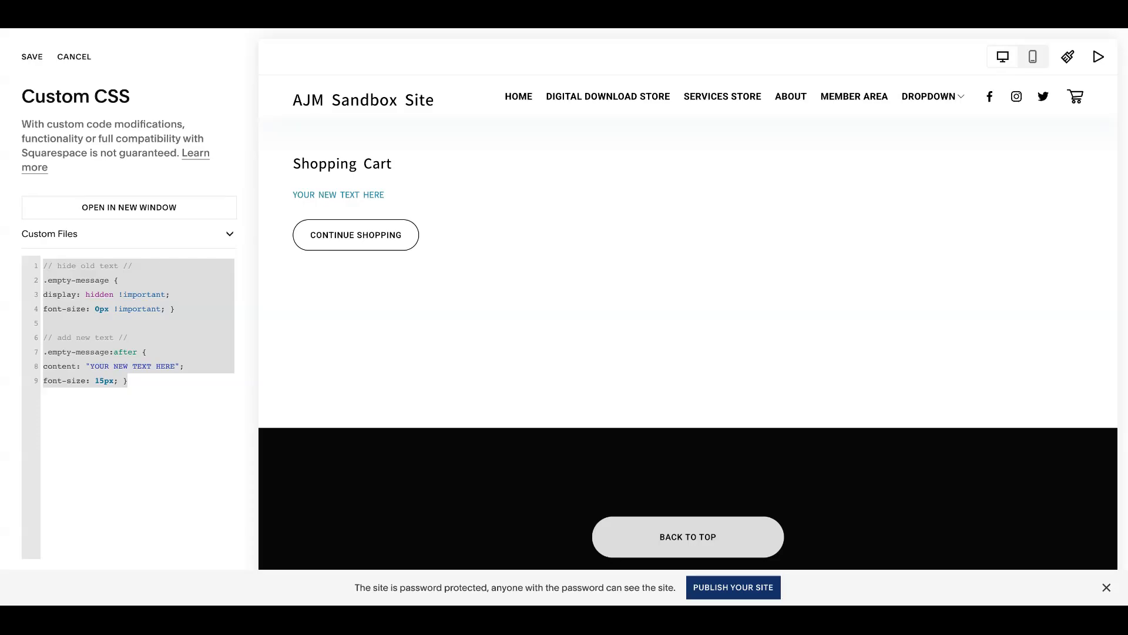
{"action": "type", "text": "body#cart { background: #7cccbd; }"}
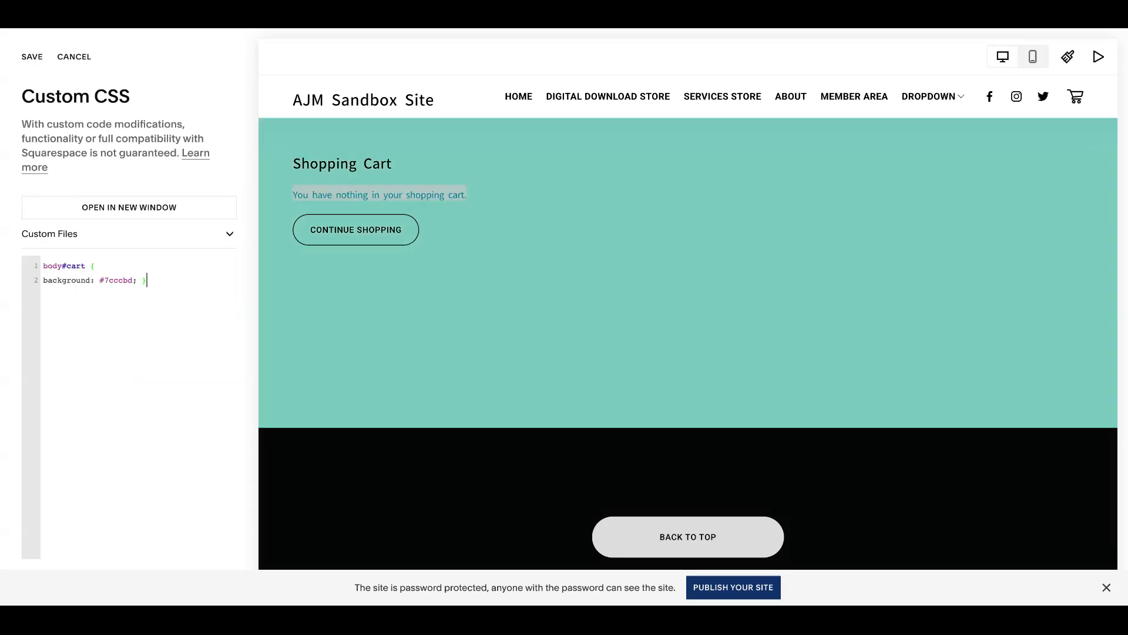